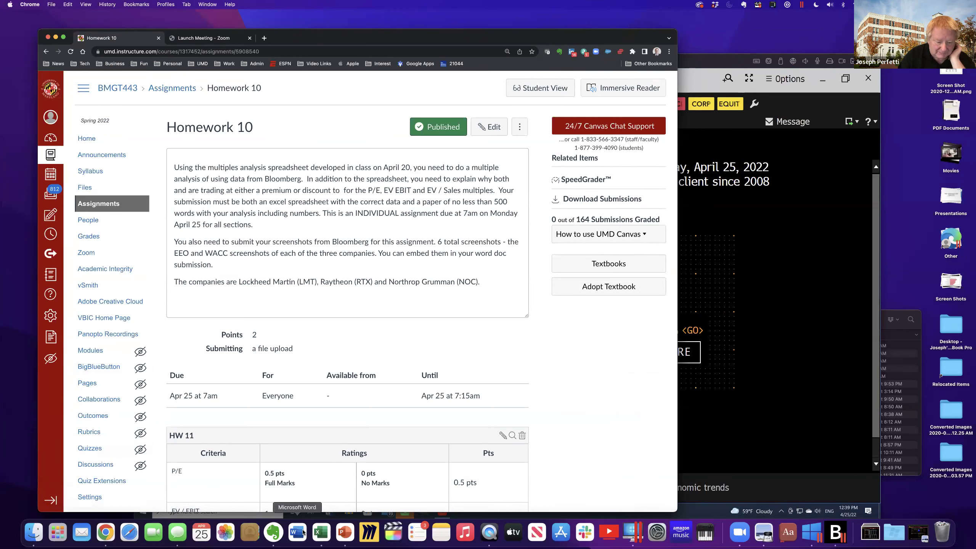
Step: Open the multiples_assignment_template-hw10 workbook in Excel and look over its EV EBIT and PE sheets
left_click(321, 533)
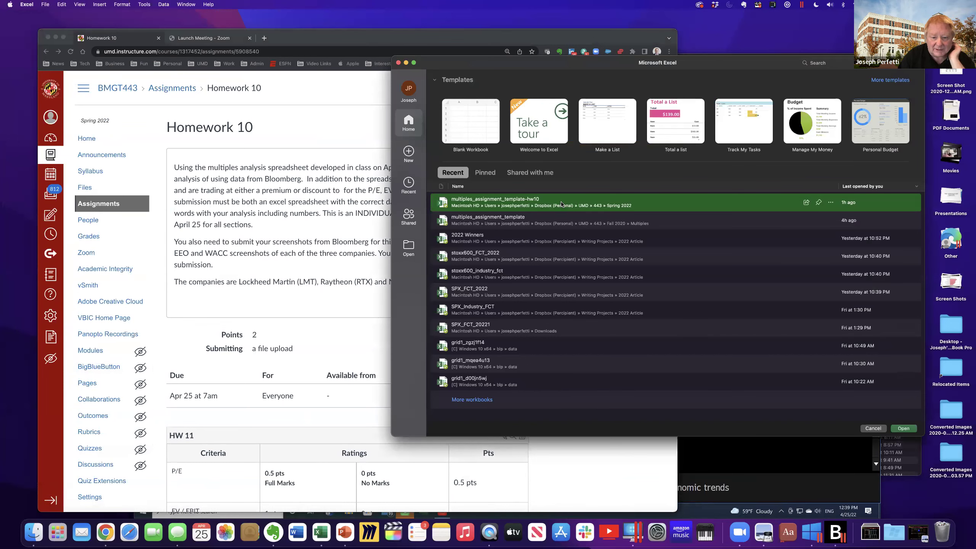
double_click(561, 202)
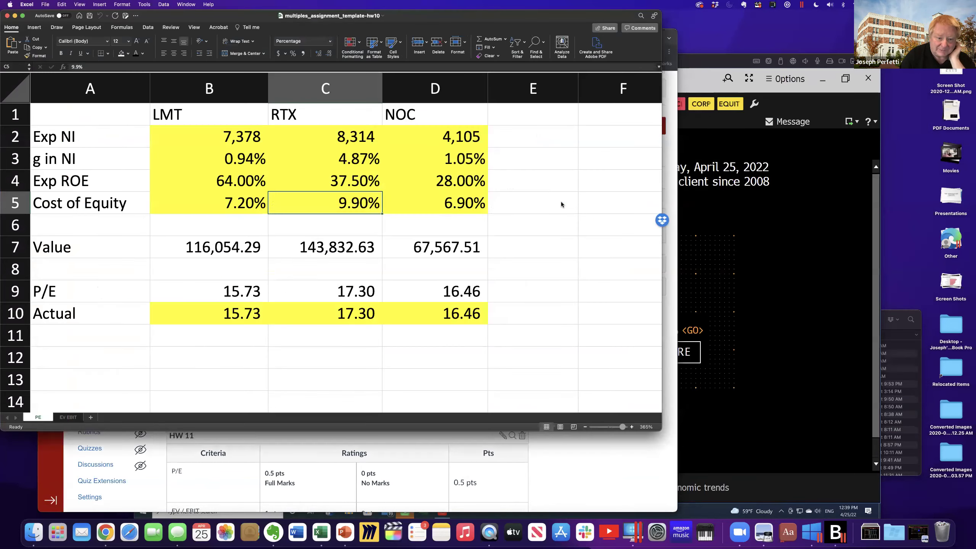
left_click(76, 418)
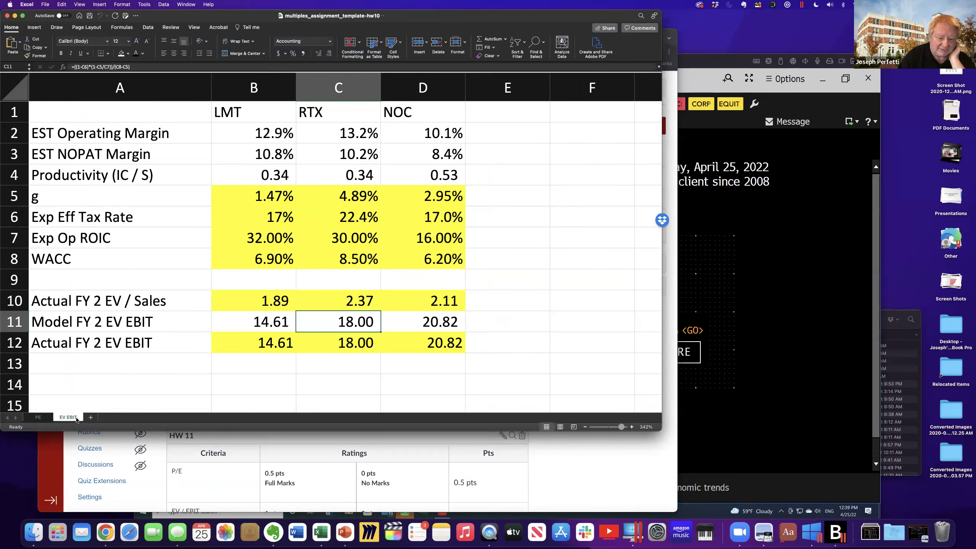
left_click(39, 417)
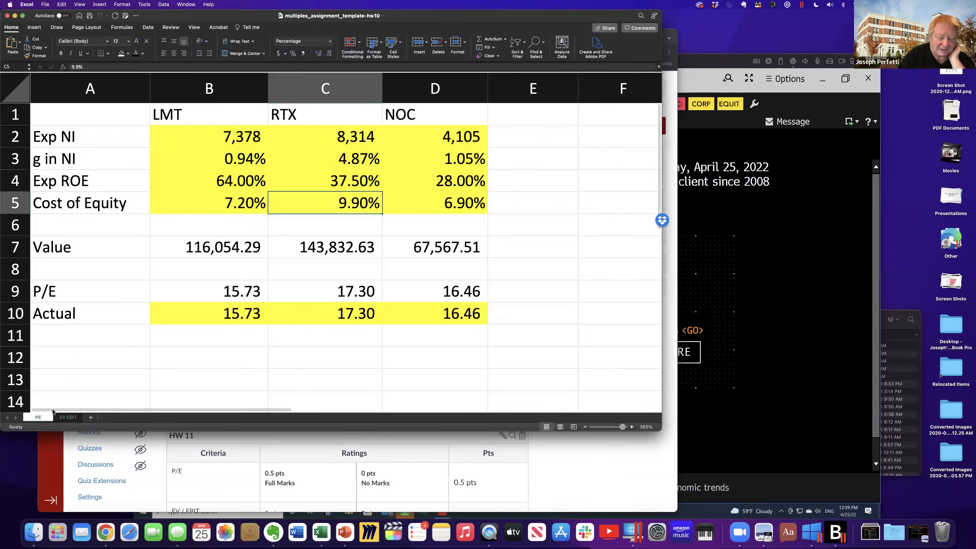
Step: Switch to the Bloomberg terminal, load LMT US Equity and run the WACC function for it
left_click(756, 441)
left_click(212, 141)
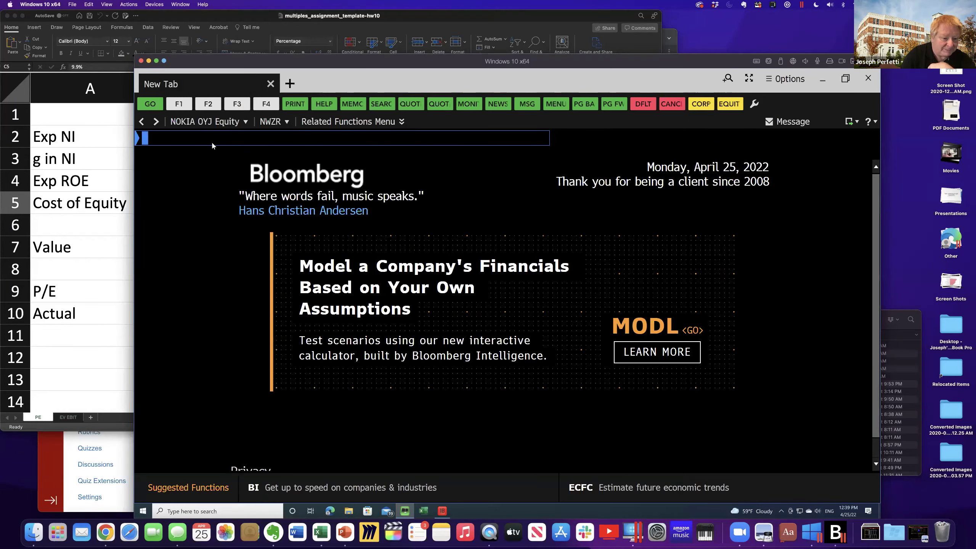
type("LMT")
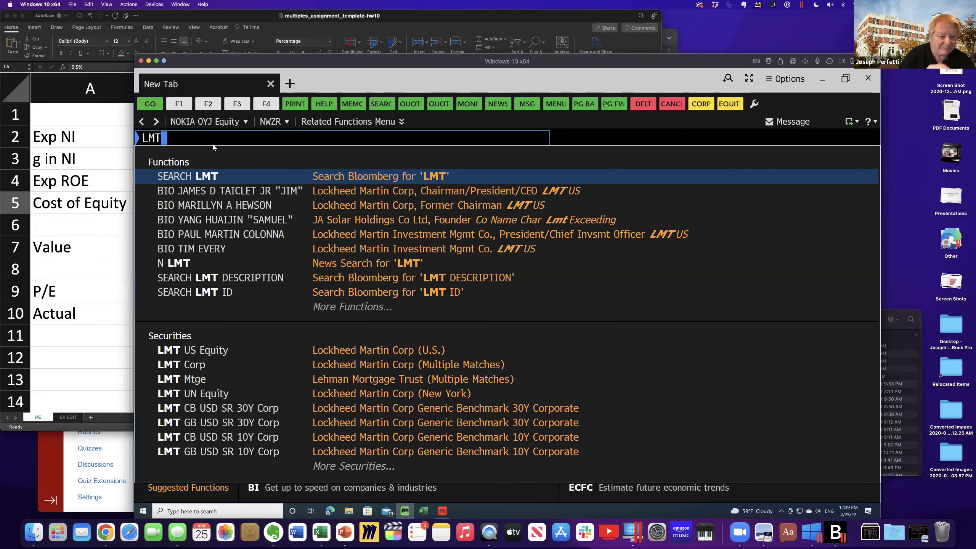
left_click(188, 348)
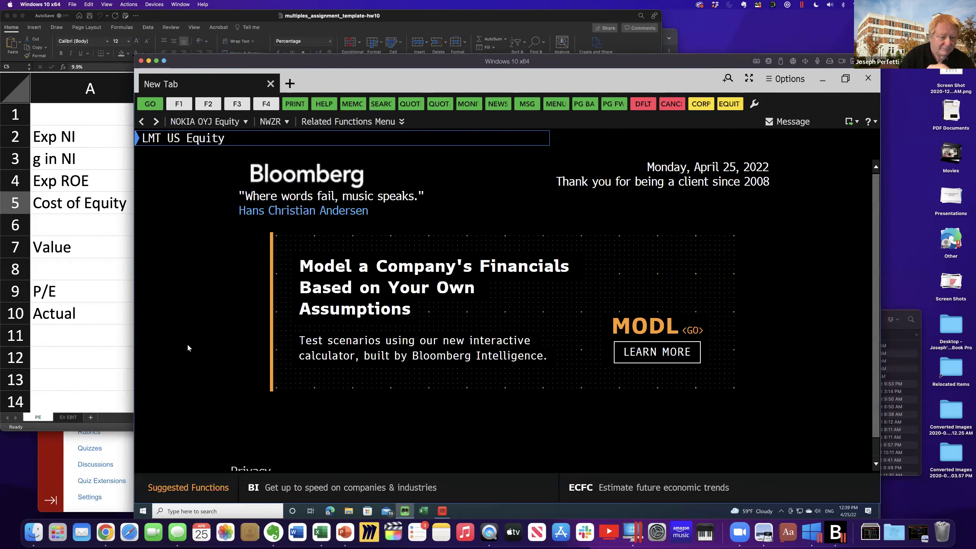
type("W")
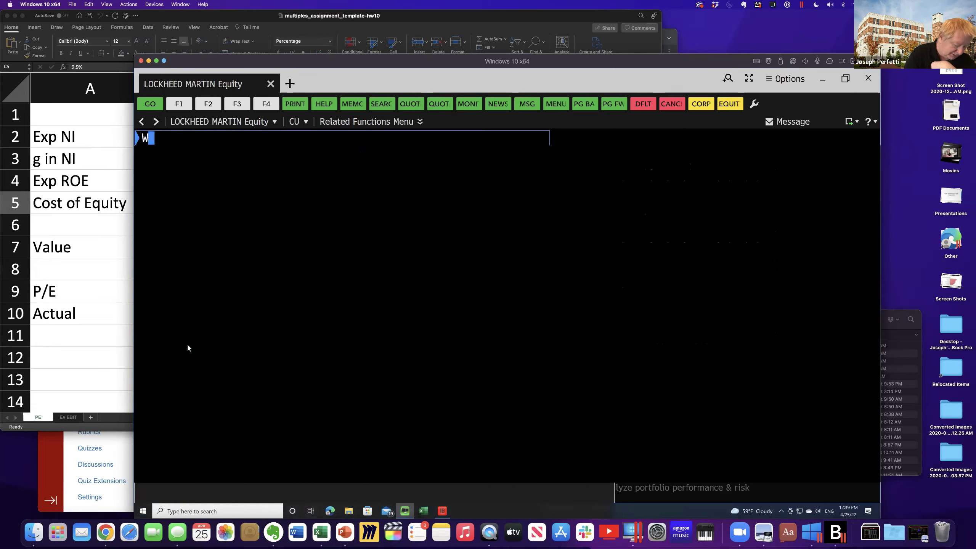
type("ACC")
key("Return")
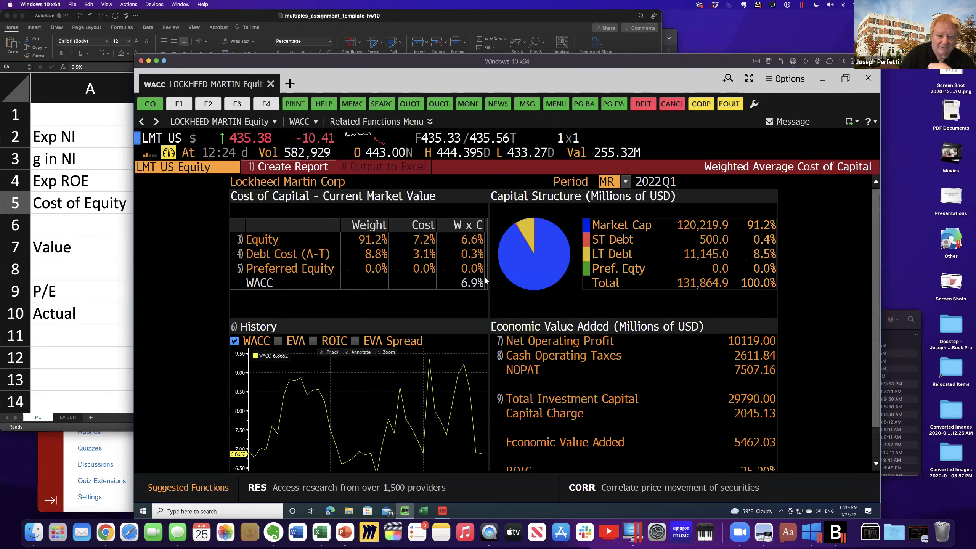
Step: Switch to the Excel workbook and check LMT's Cost of Equity on the PE sheet and its WACC on the EV EBIT sheet
left_click(79, 290)
left_click(254, 203)
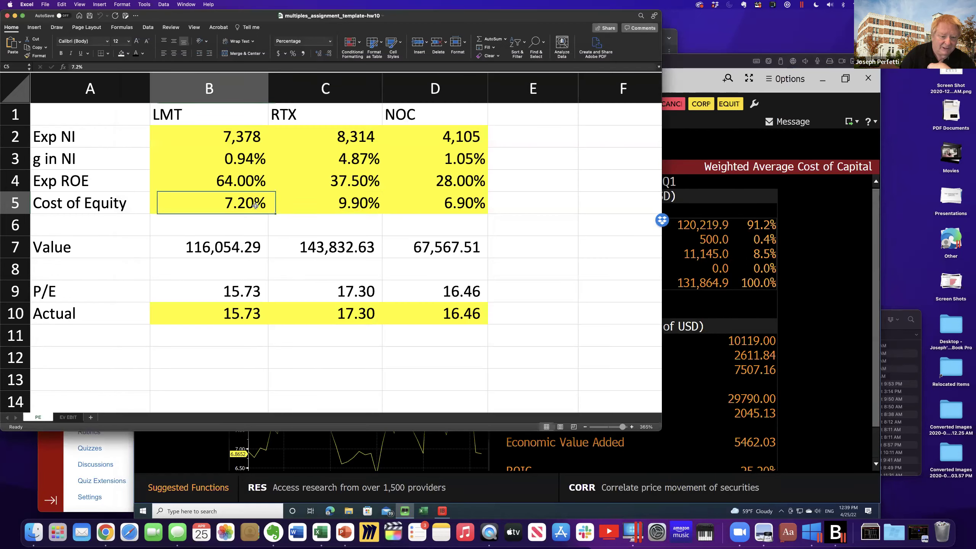
left_click(71, 418)
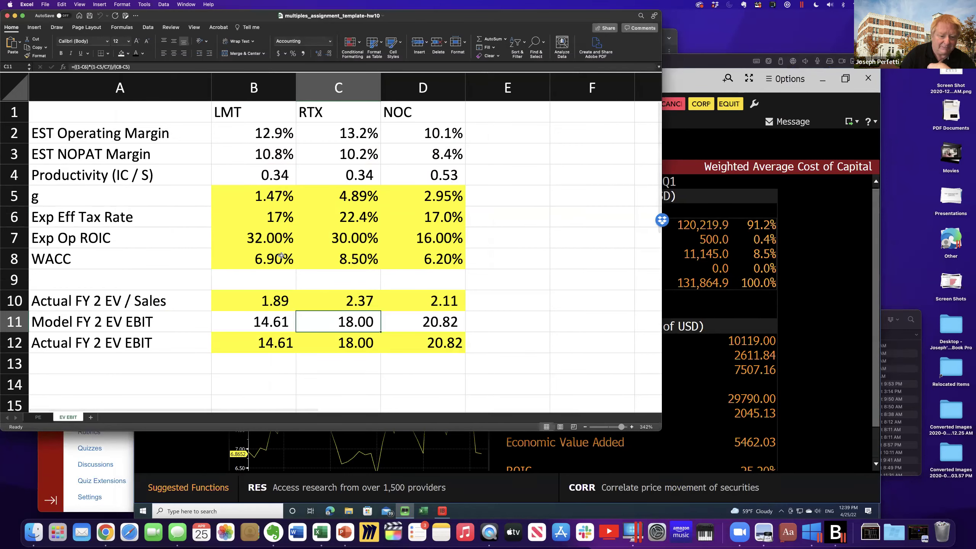
Step: Return to the Bloomberg terminal and change the security on the WACC screen to RTX US Equity
left_click(727, 187)
left_click(168, 165)
type("rt")
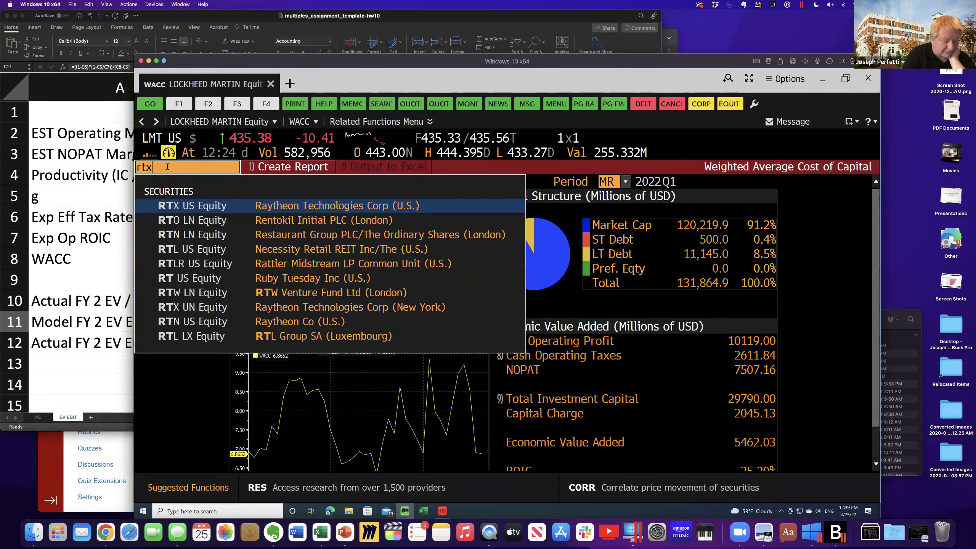
type("x")
left_click(183, 206)
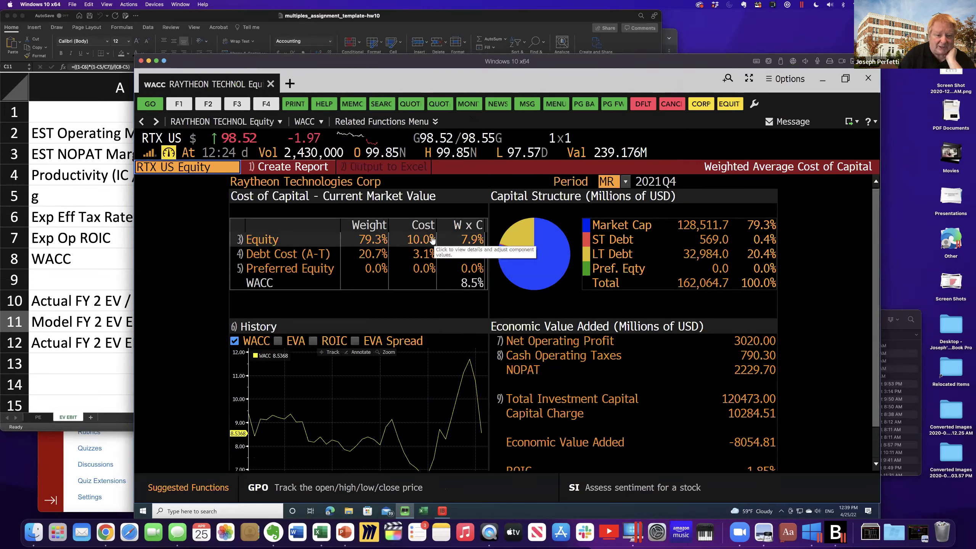
Step: Compare RTX's WACC on the EV EBIT sheet and its Cost of Equity on the PE sheet in Excel with Bloomberg's figures
left_click(45, 428)
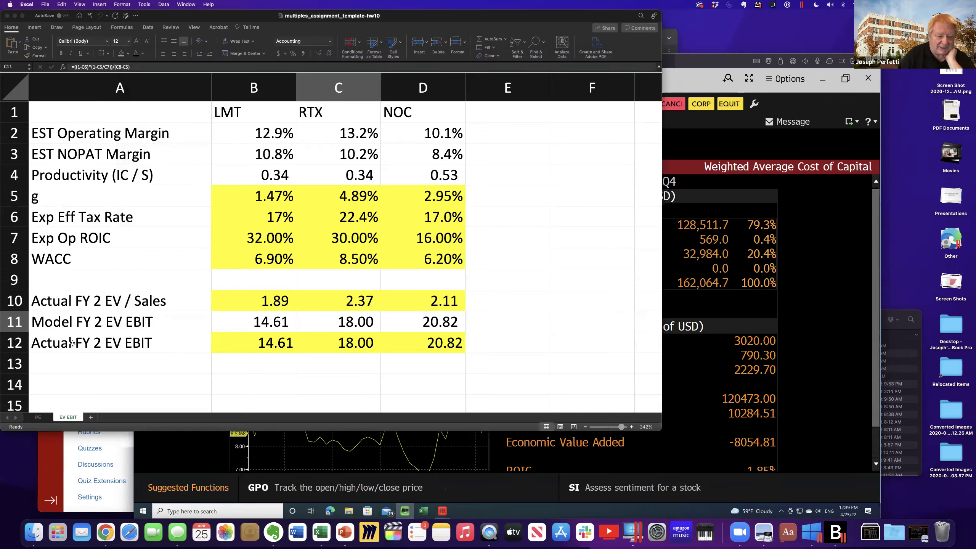
left_click(43, 417)
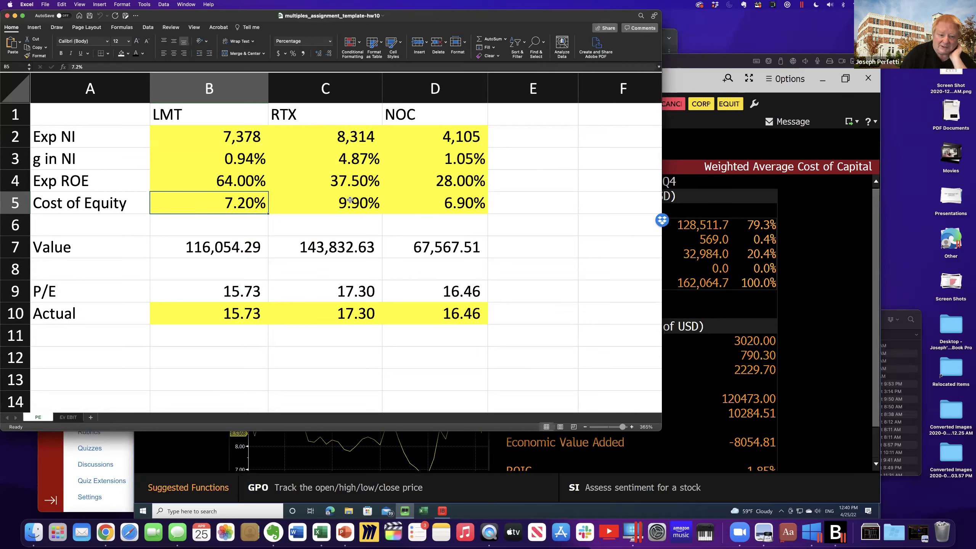
left_click(350, 200)
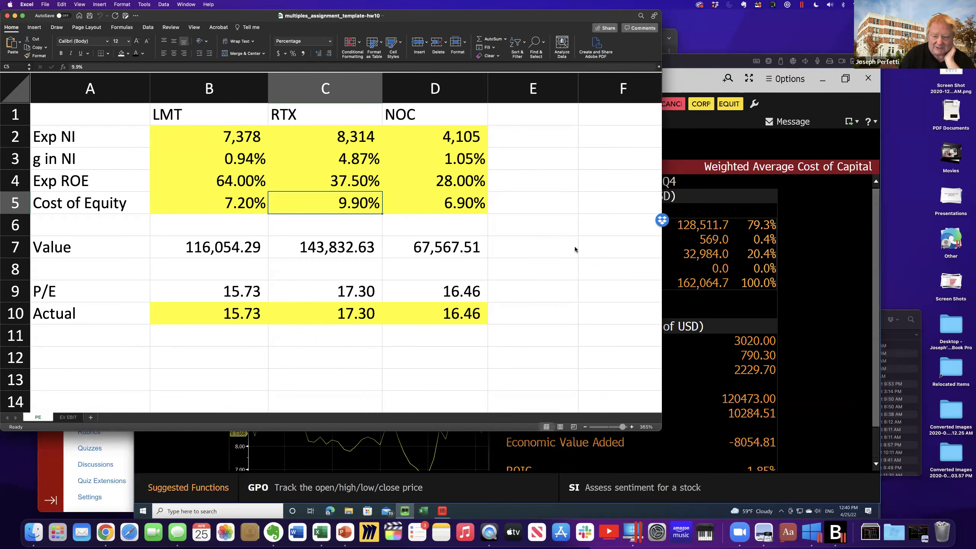
left_click(812, 276)
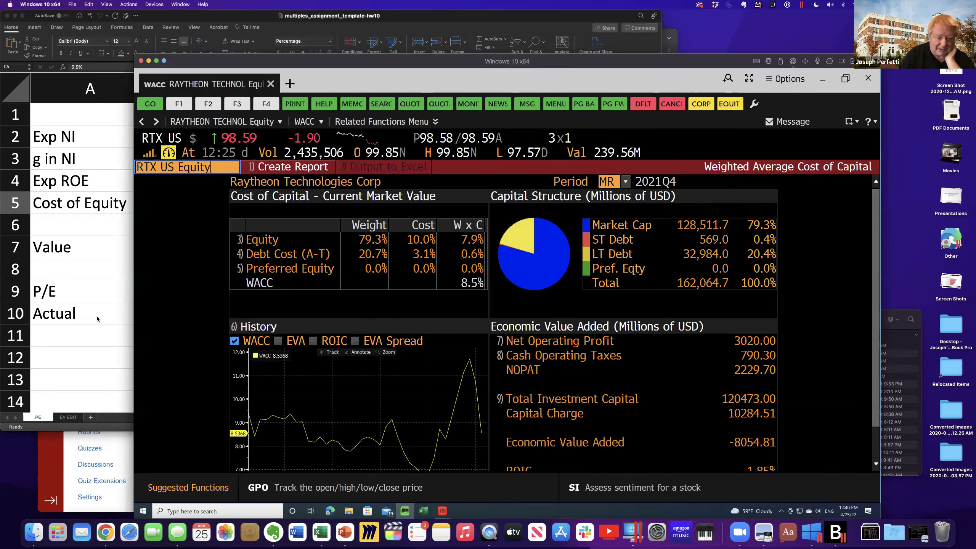
left_click(71, 420)
left_click(71, 418)
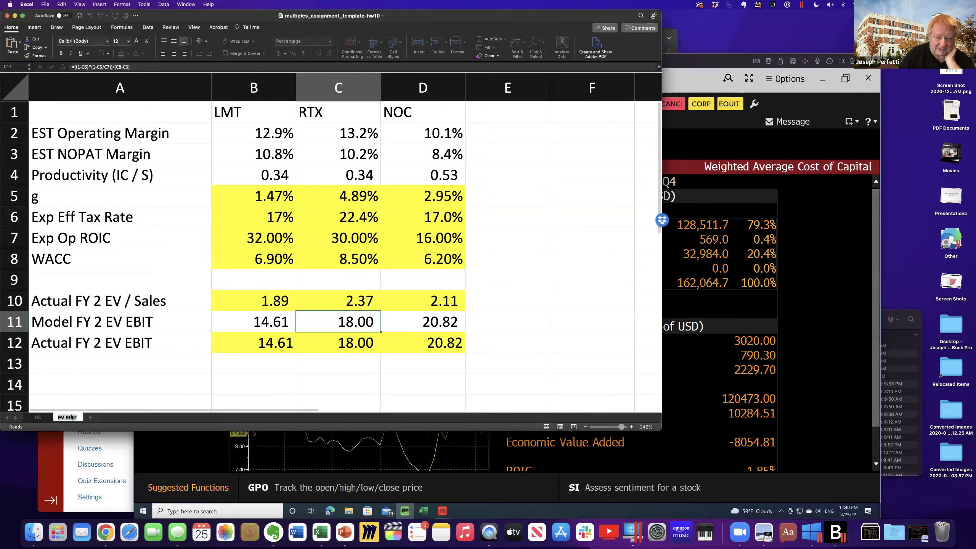
Step: Switch back to the Bloomberg terminal and show the weighted average cost of capital for NOC US Equity
left_click(805, 362)
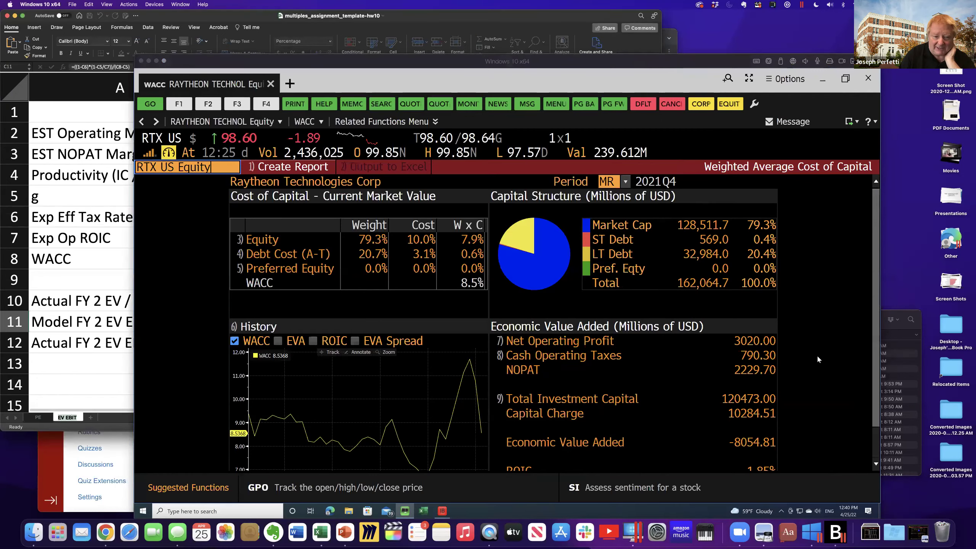
double_click(211, 167)
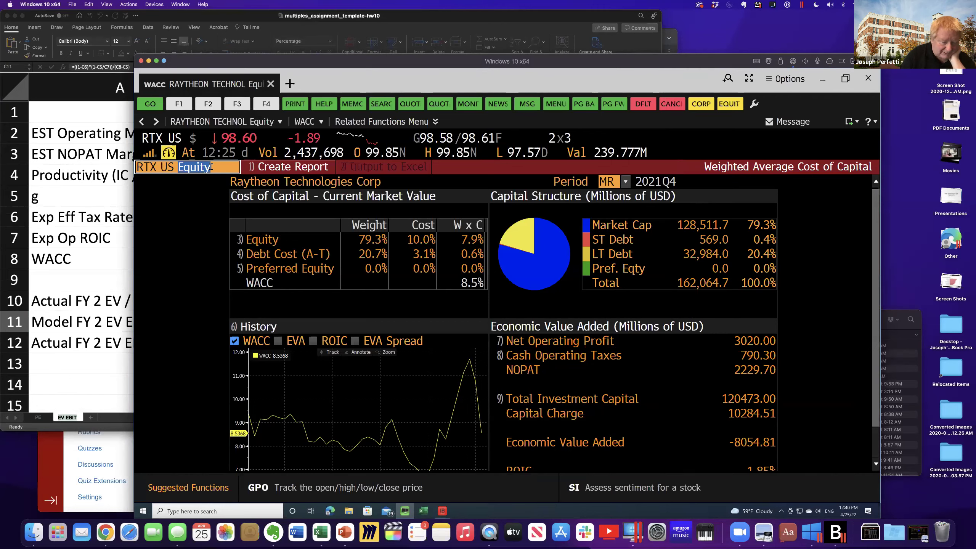
type("no")
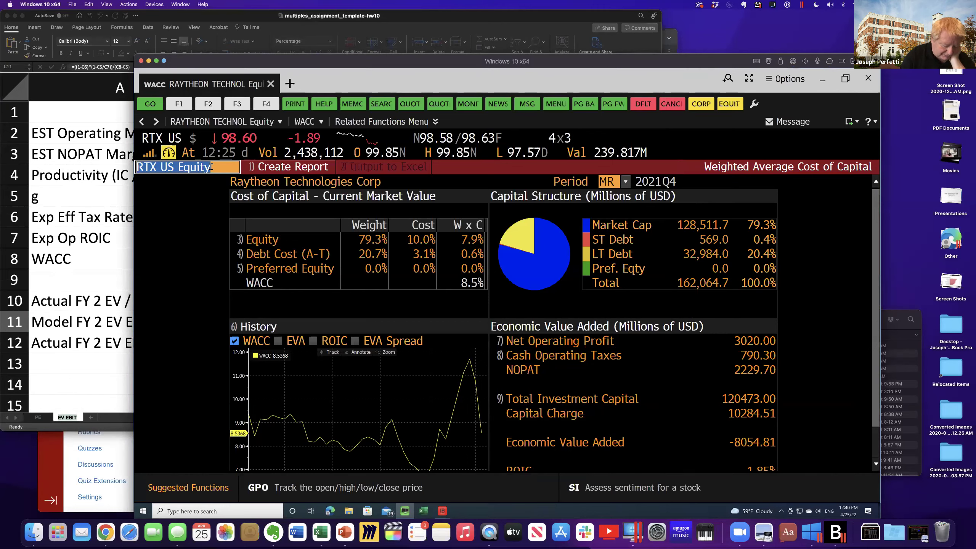
type("c")
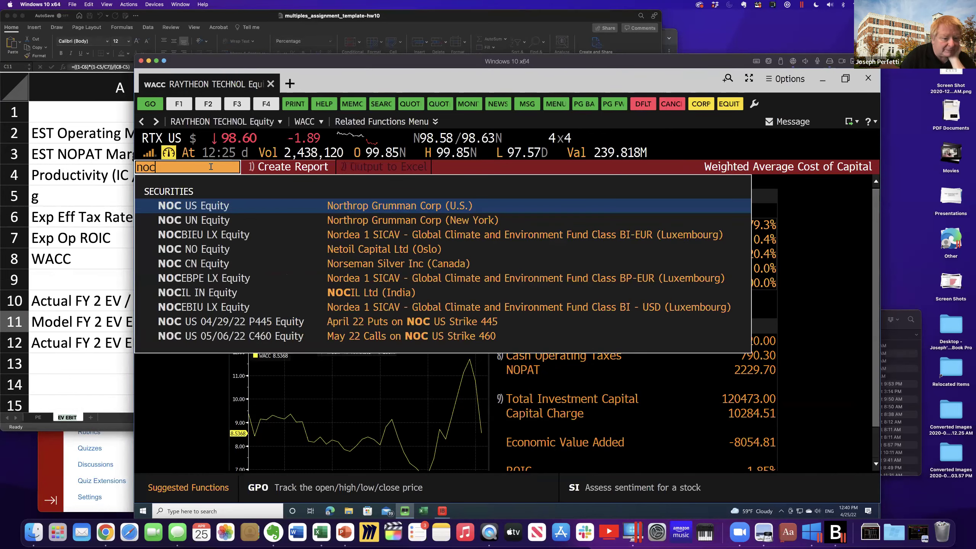
left_click(214, 204)
key("Return")
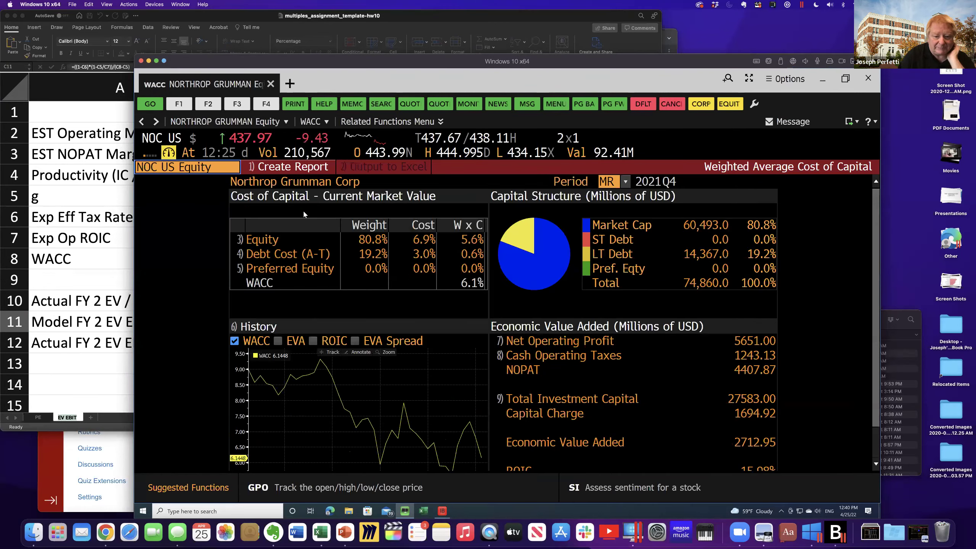
Step: Check NOC's WACC on the EV EBIT sheet and its Cost of Equity on the PE sheet in Excel
left_click(64, 293)
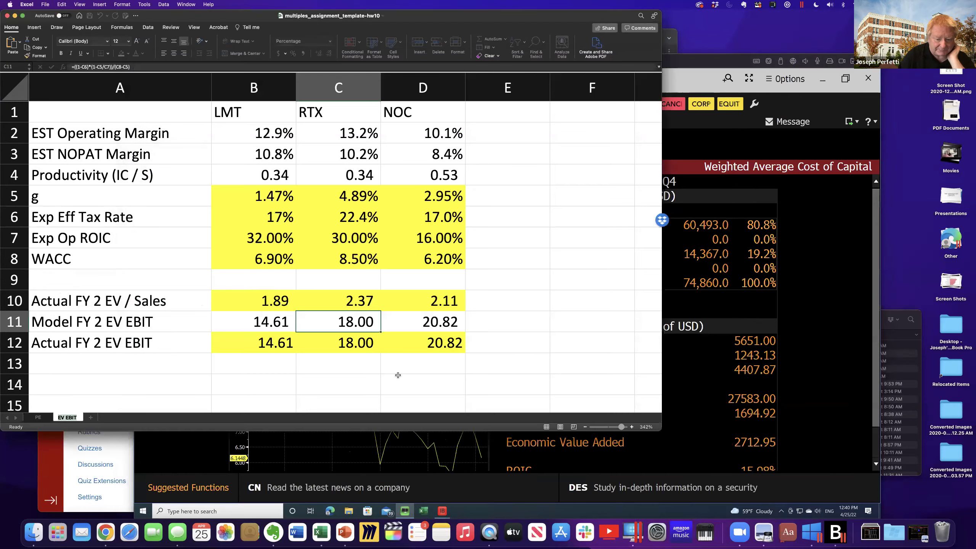
left_click(440, 256)
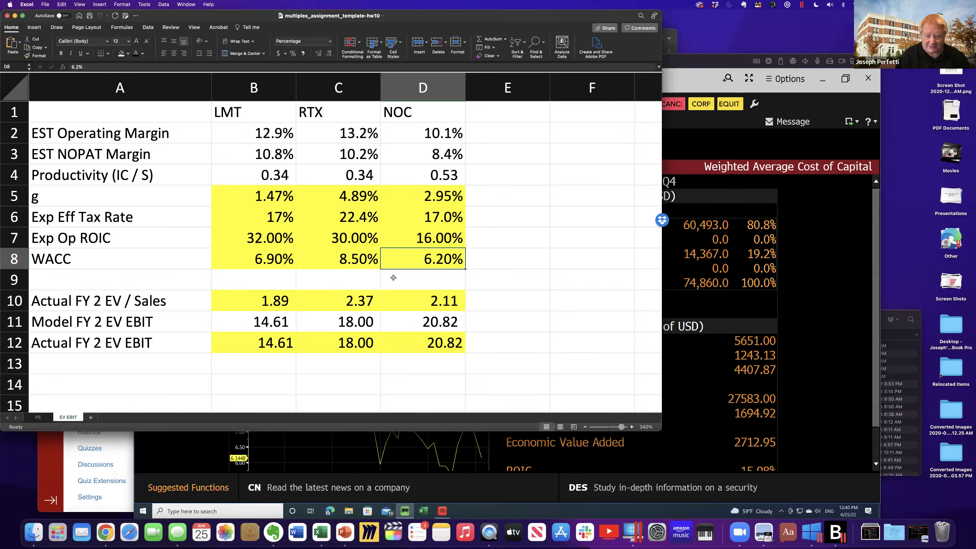
left_click(37, 417)
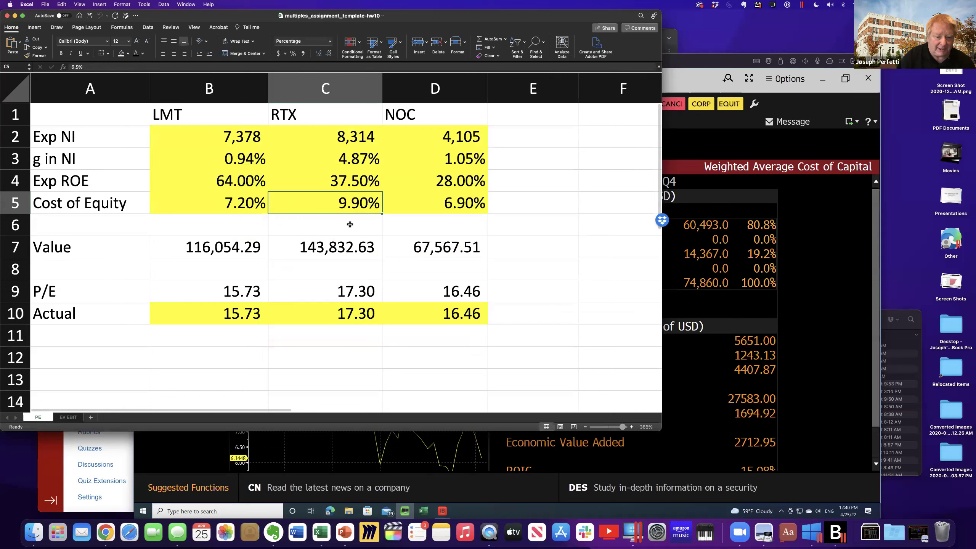
left_click(454, 207)
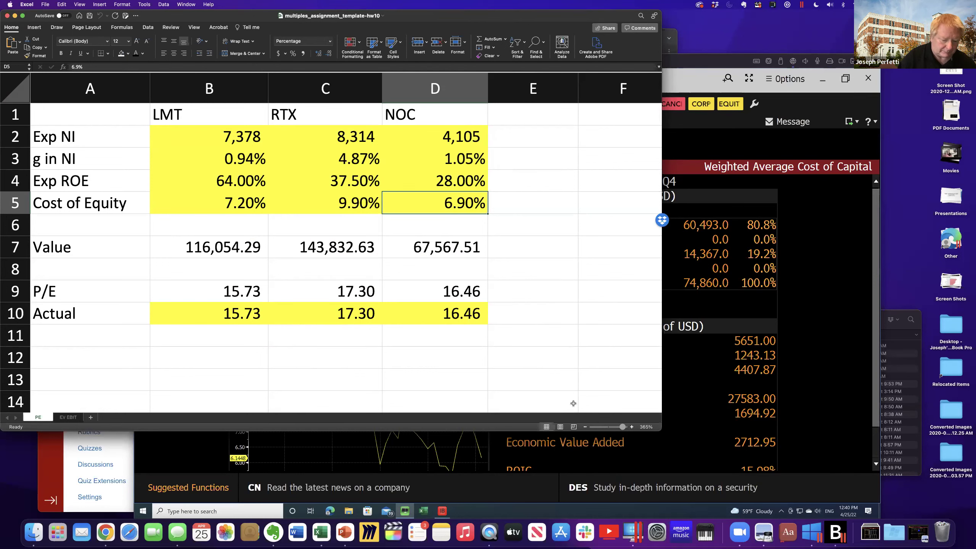
Step: Switch to the Bloomberg terminal and run the EEO function to show Northrop Grumman's consensus estimates overview
left_click(838, 367)
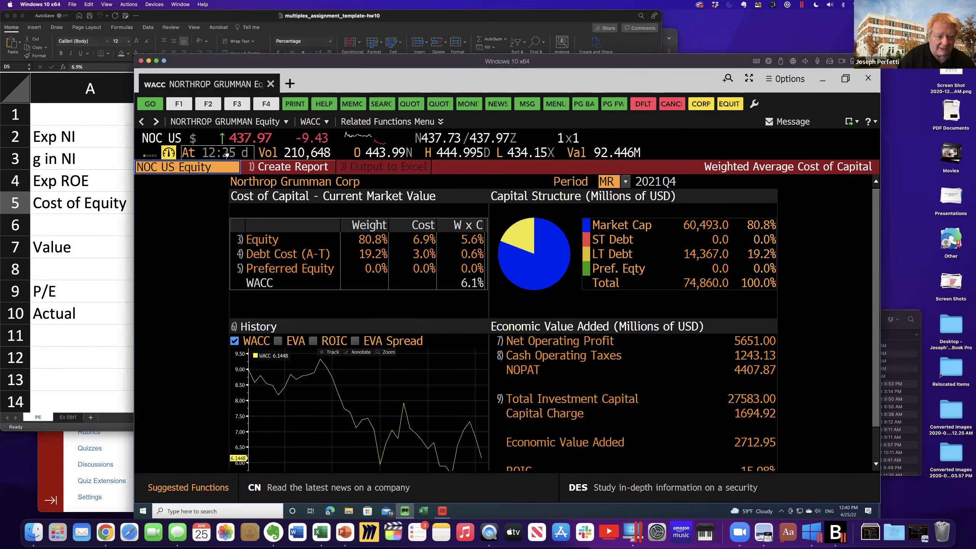
type("E")
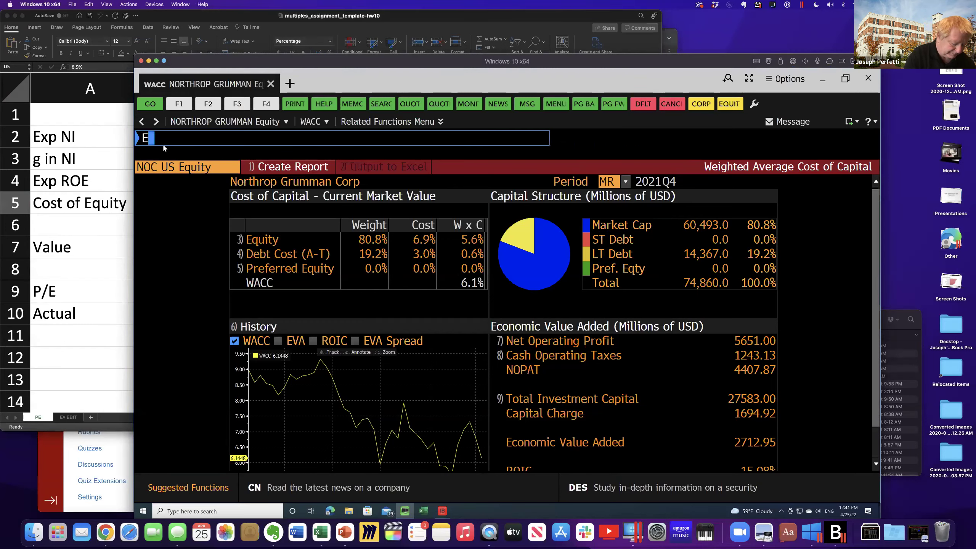
type("EO")
key("Return")
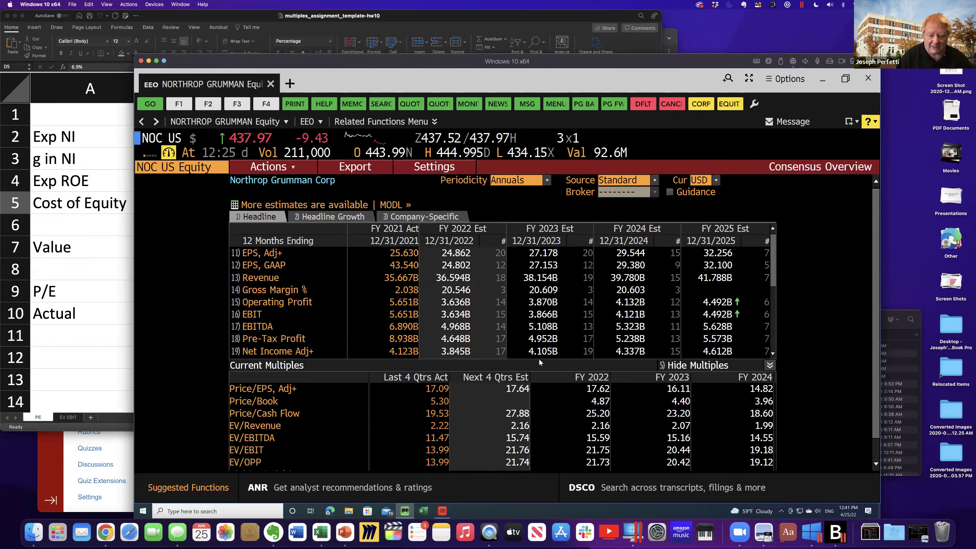
Step: Compare NOC's values on the PE and EV EBIT sheets in Excel with the estimates and current multiples in Bloomberg
left_click(69, 306)
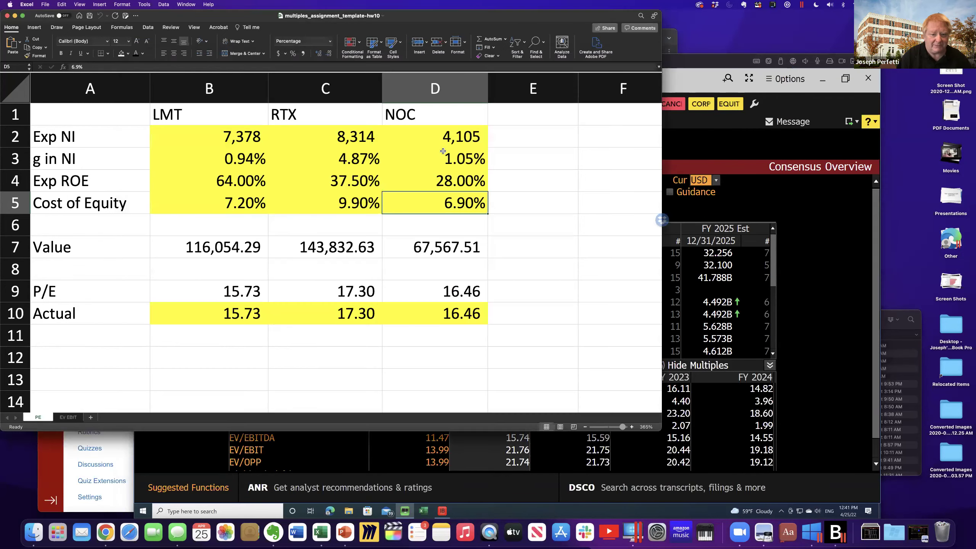
left_click(447, 123)
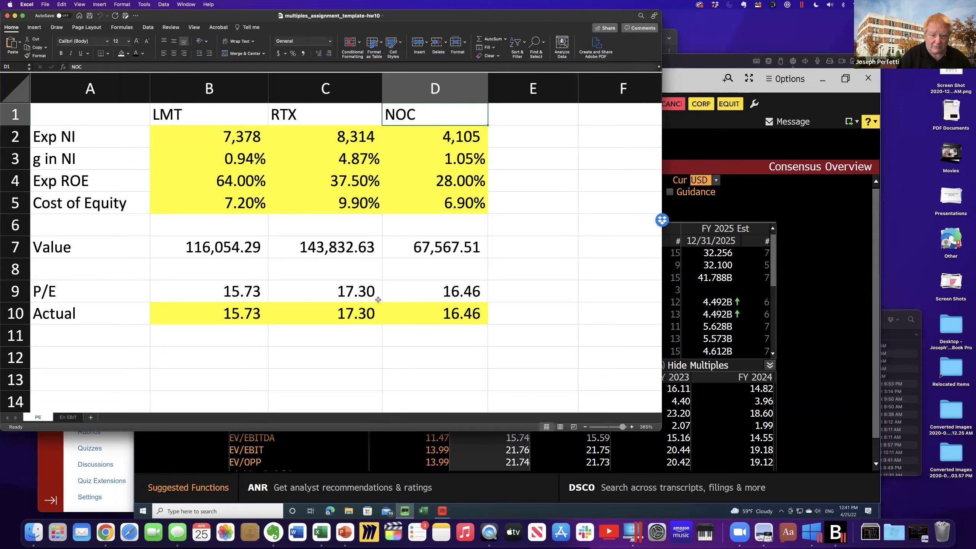
left_click(809, 331)
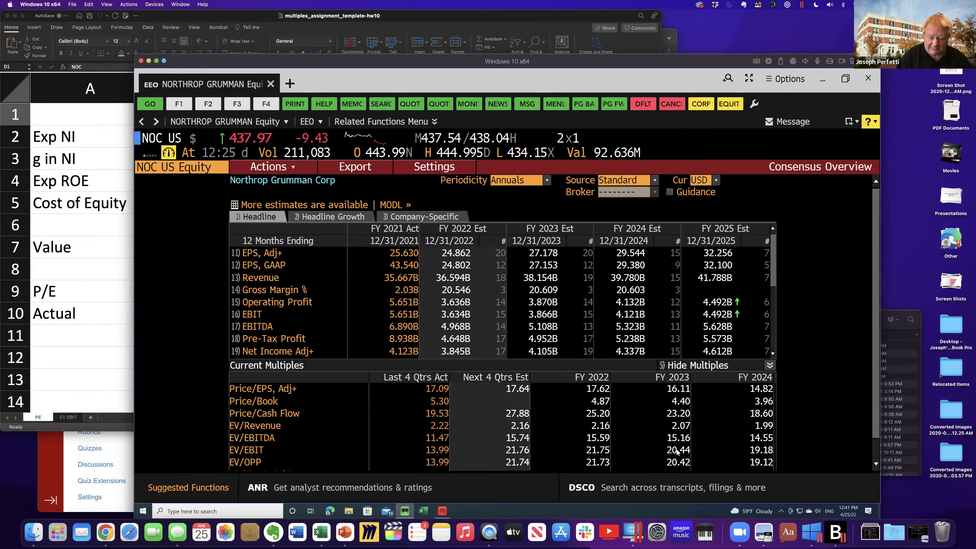
left_click(79, 323)
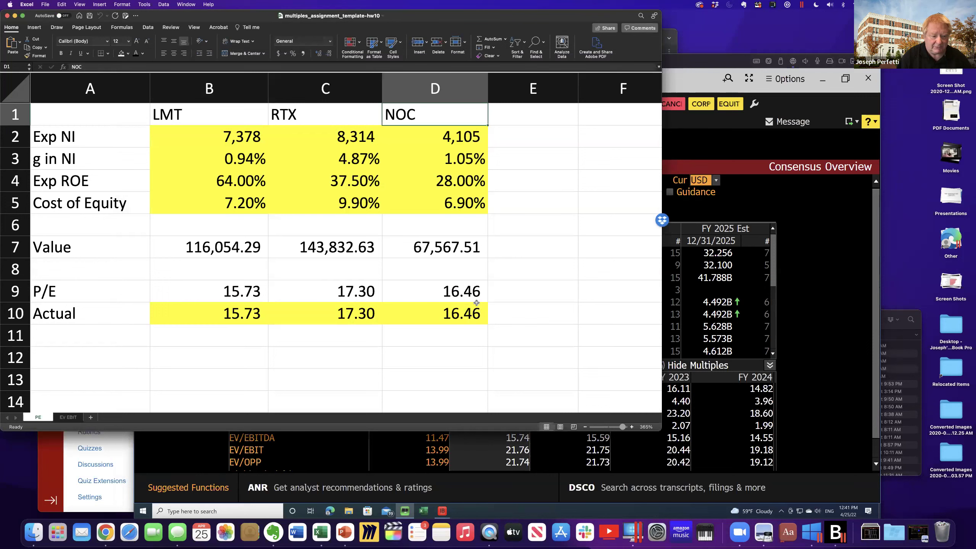
left_click(68, 417)
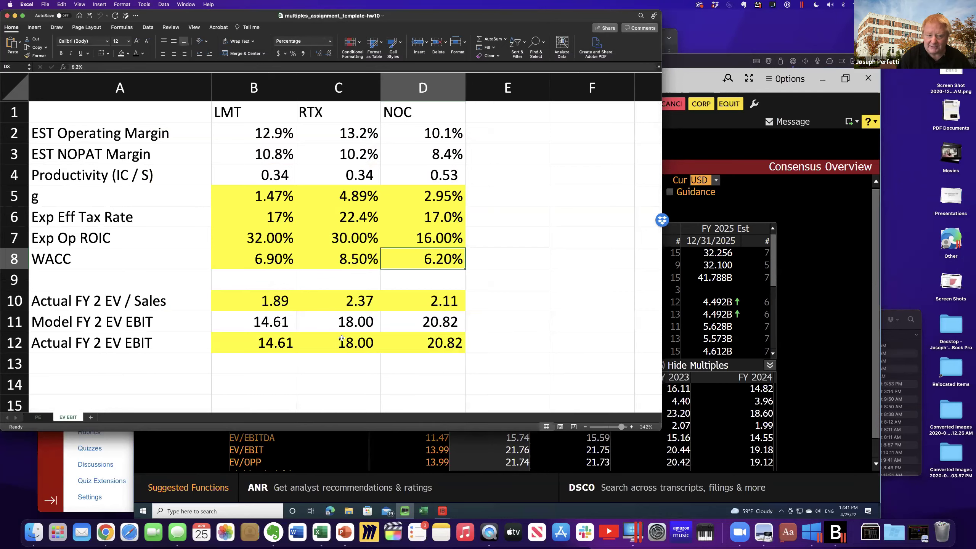
Step: Switch to the Bloomberg terminal and load RTX US Equity in the consensus estimates overview to review its current multiples
left_click(807, 286)
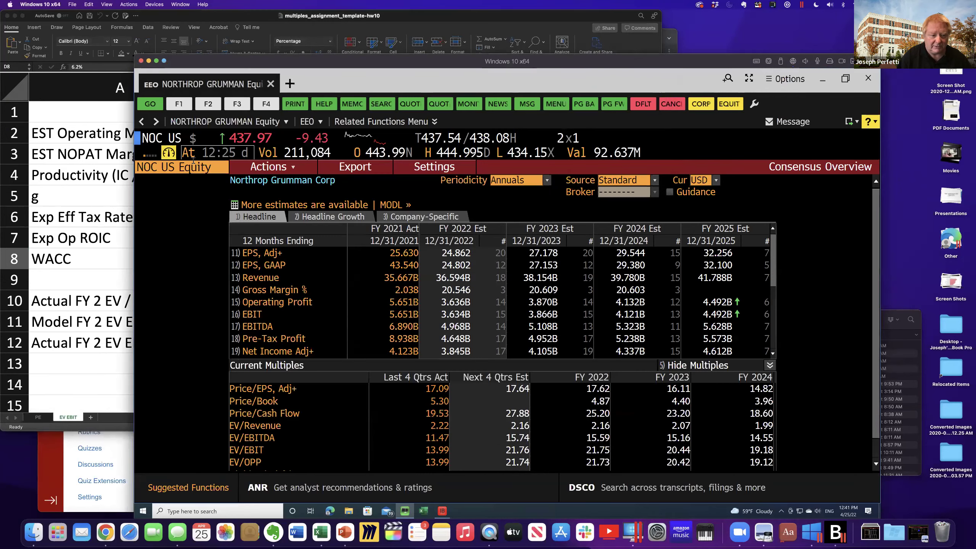
type("rtx")
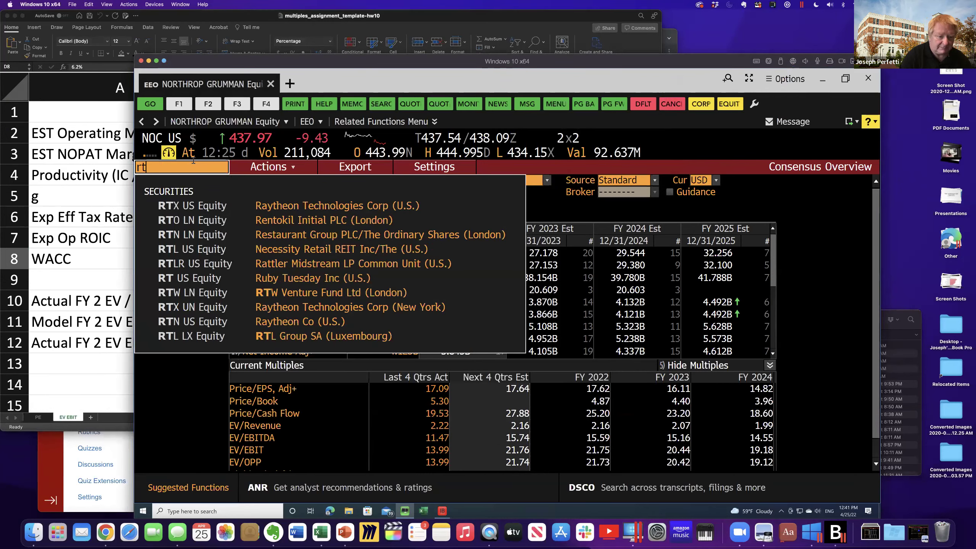
left_click(174, 205)
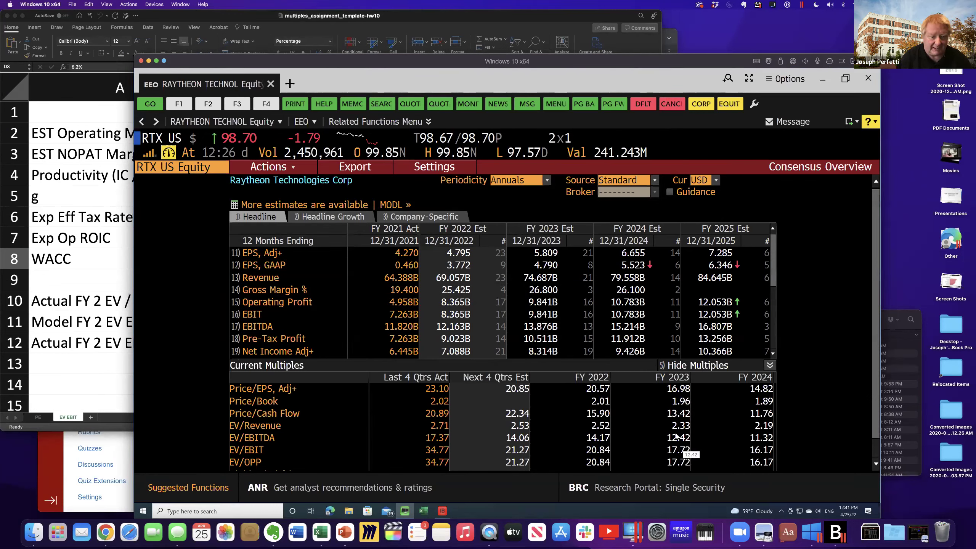
Step: Load LMT US Equity in the consensus estimates overview to review Lockheed Martin's estimates and current multiples
left_click(203, 168)
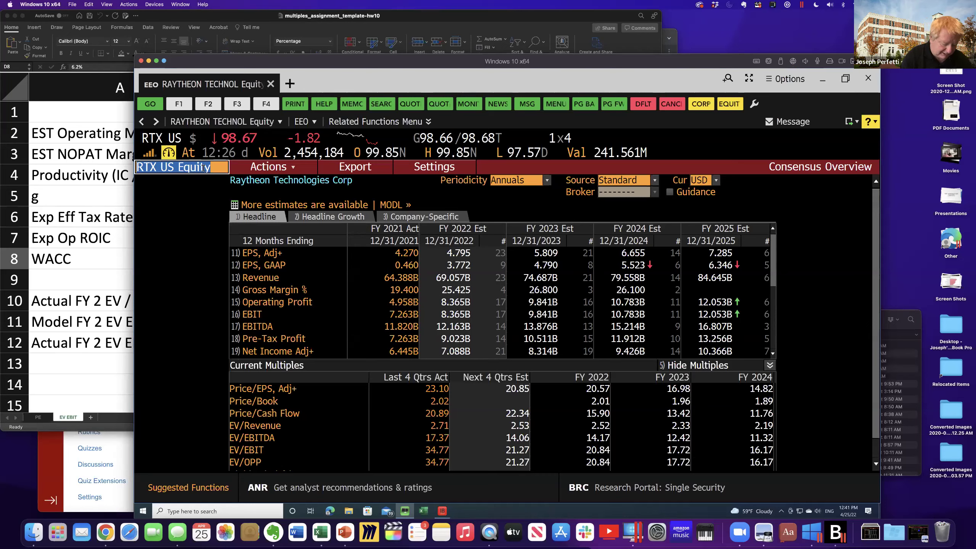
type("lnm")
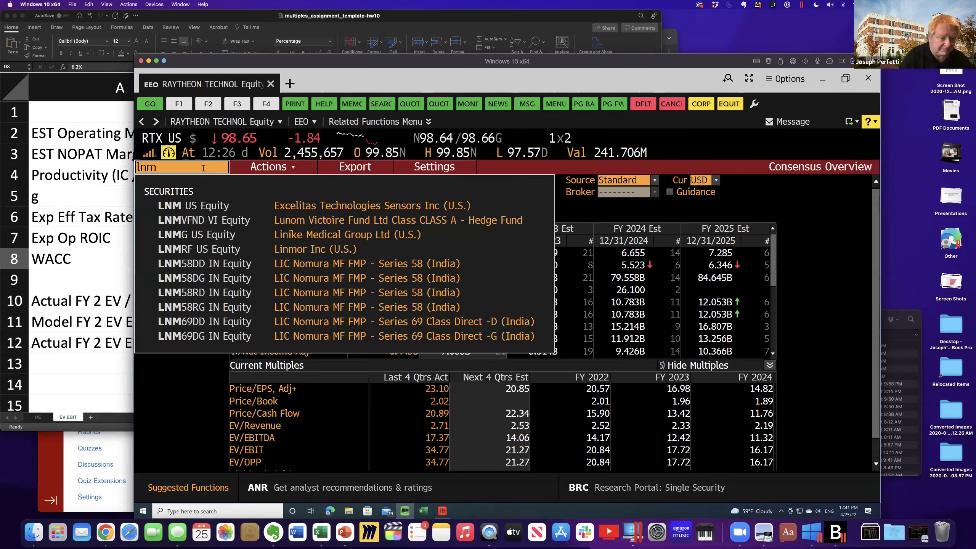
key("BackSpace")
key("BackSpace")
type("mt")
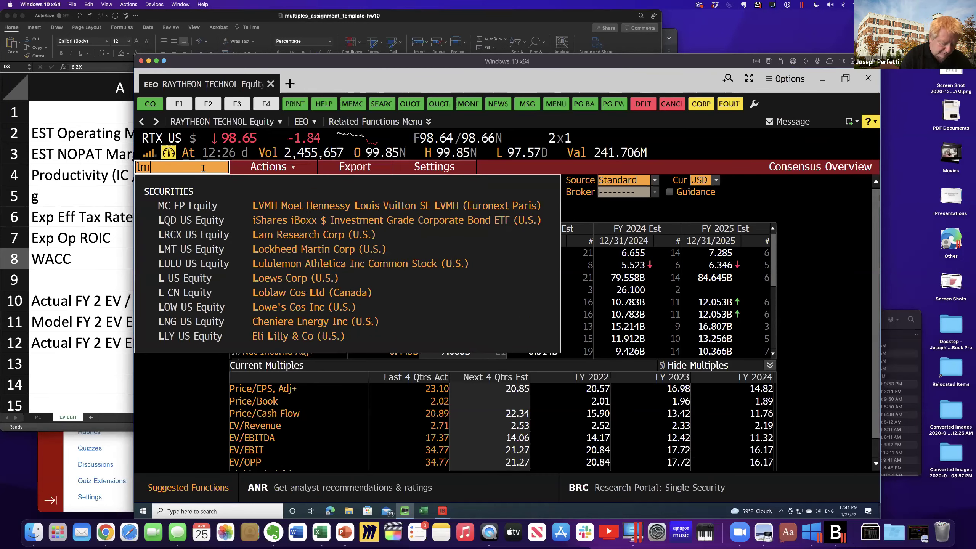
left_click(210, 206)
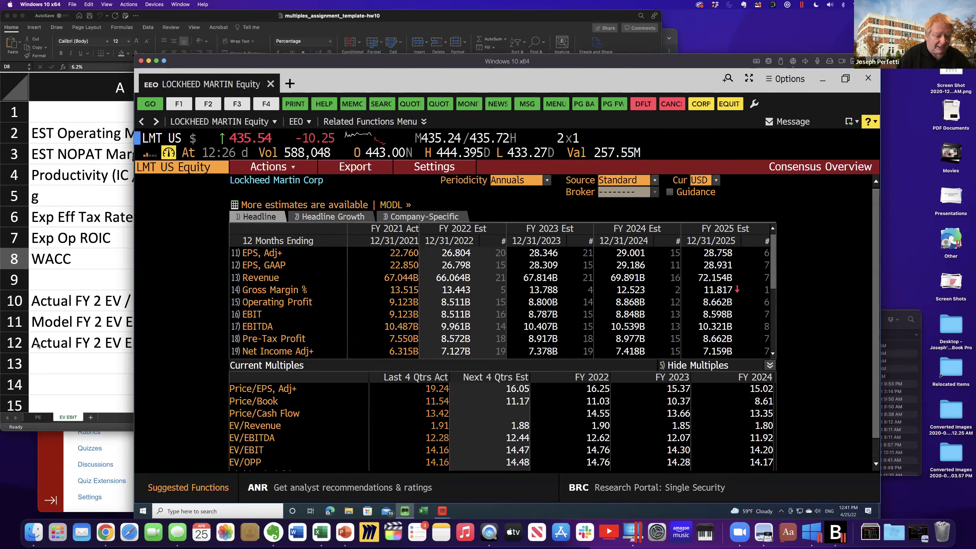
Step: Switch to Excel, review the PE sheet, and highlight the Exp Eff Tax Rate and Exp Op ROIC labels on the EV EBIT sheet
left_click(59, 366)
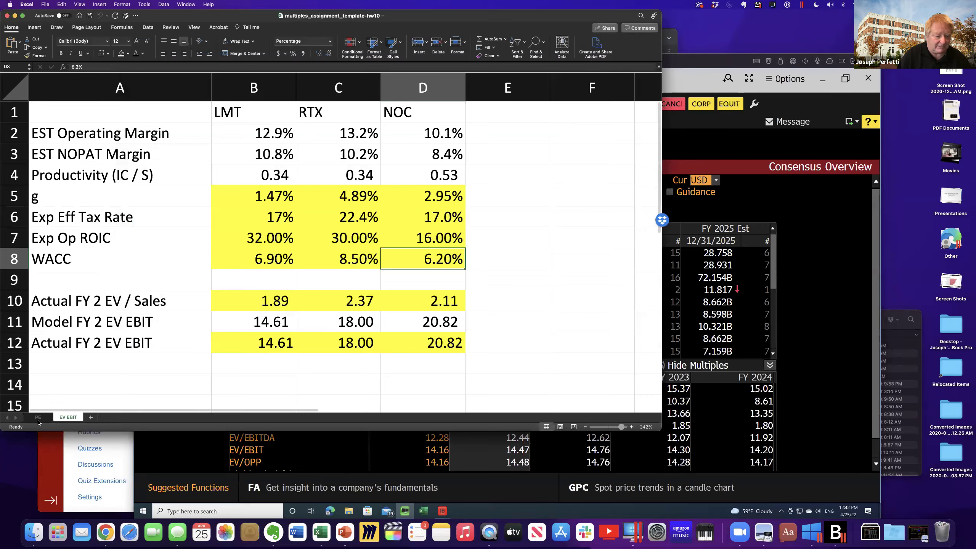
left_click(39, 417)
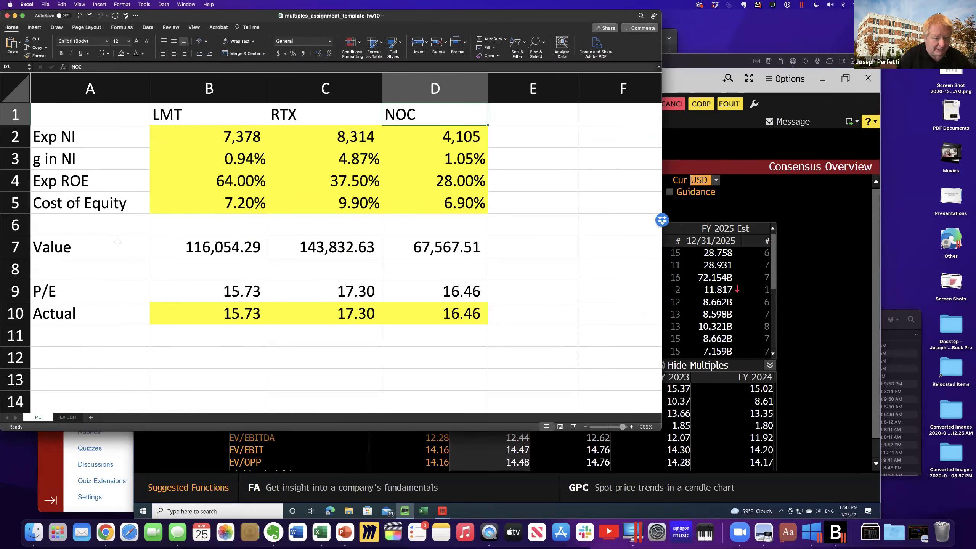
left_click(68, 418)
left_click_drag(108, 232, 109, 219)
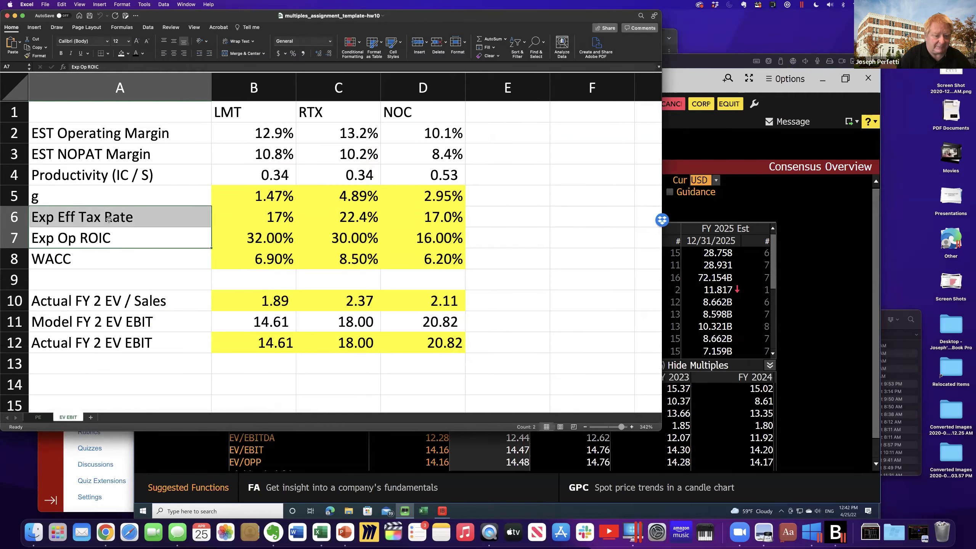
Step: Switch to the Bloomberg terminal, run the GUID function for LMT US Equity, and find the FY 2022 tax rate guidance
key("super+Tab")
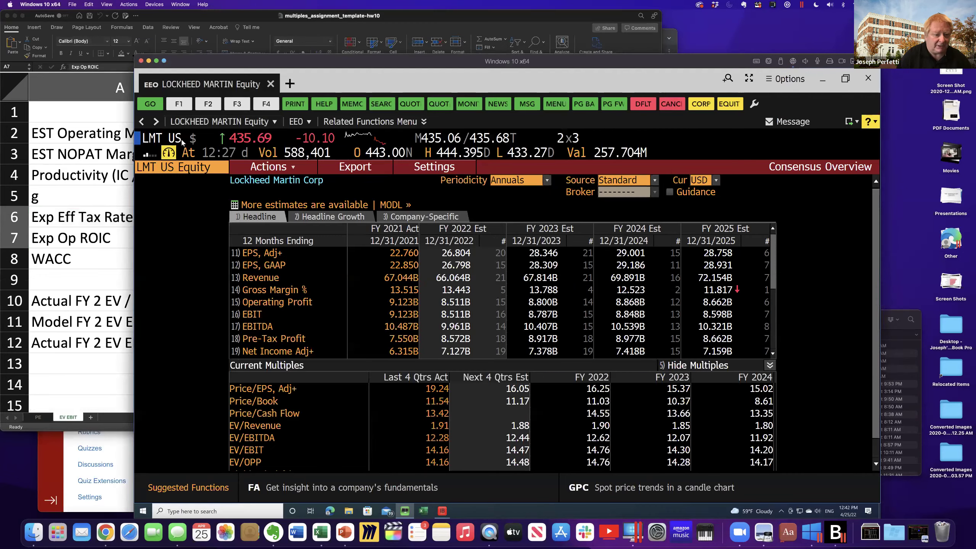
left_click(182, 141)
type("GUID")
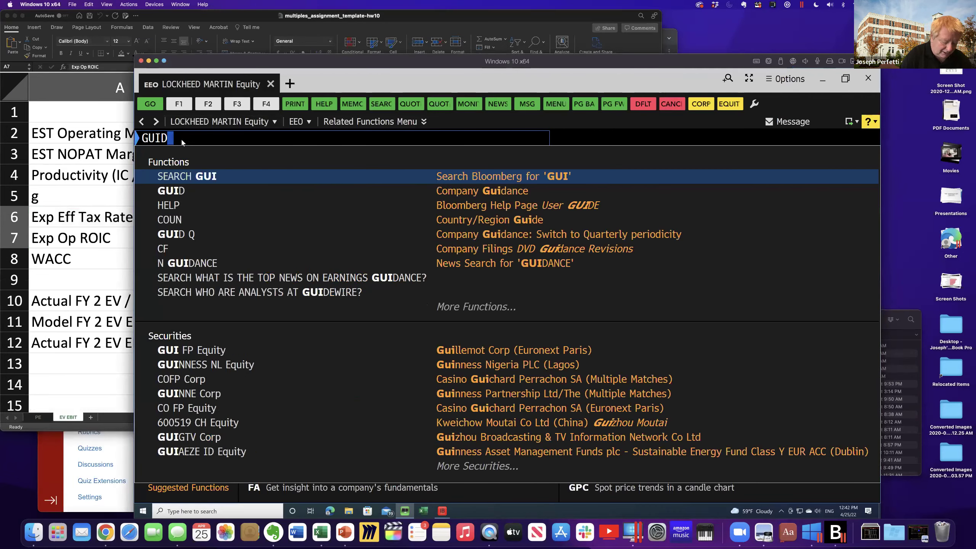
key("Return")
key("Return")
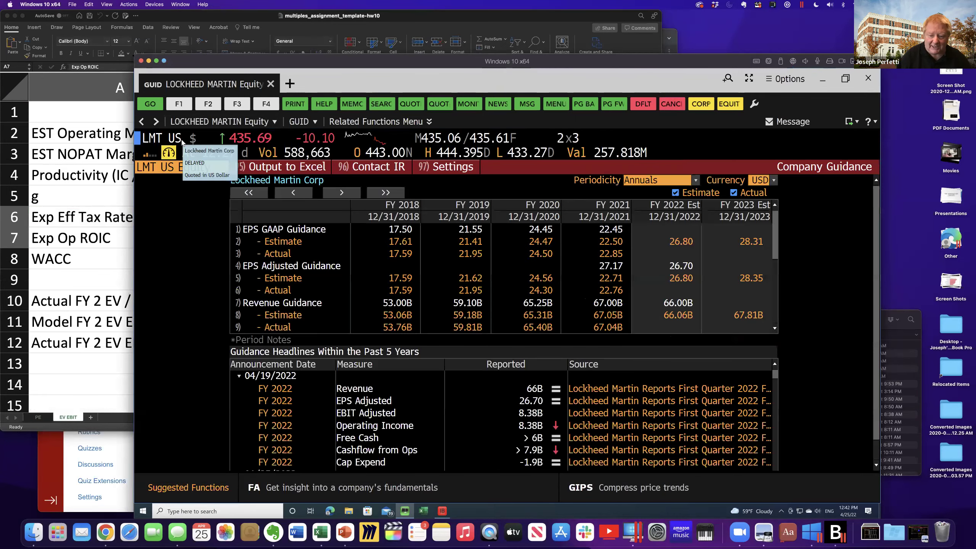
scroll(469, 249, "down", 4)
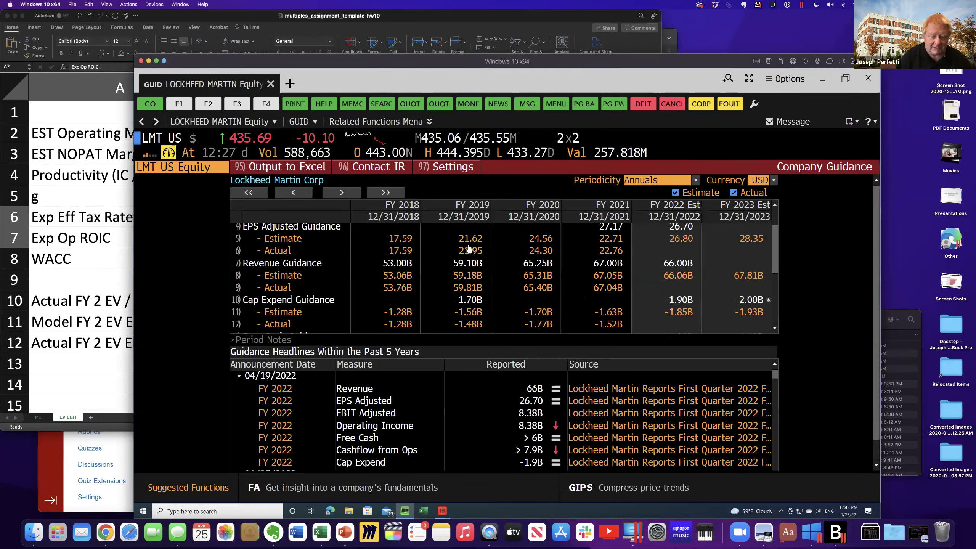
scroll(362, 239, "up", 1)
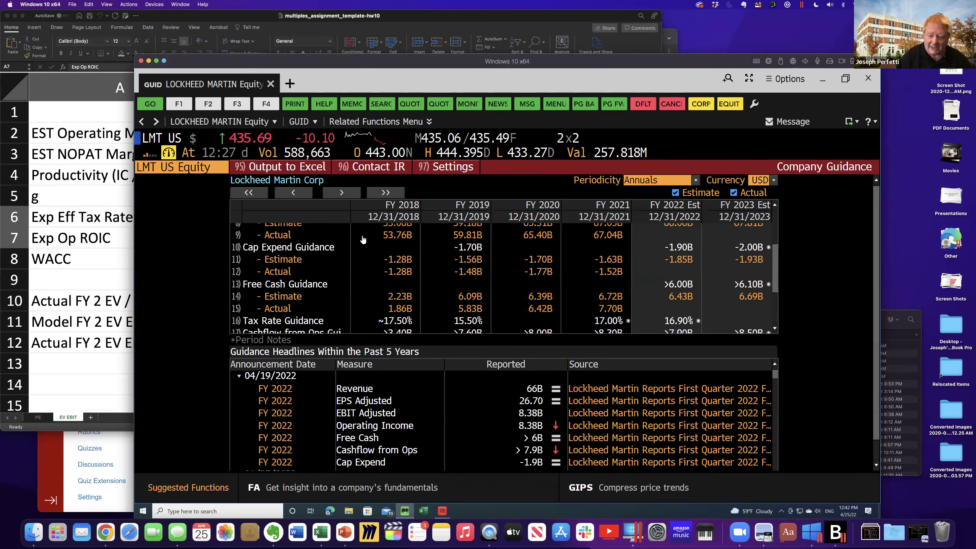
mouse_move(682, 323)
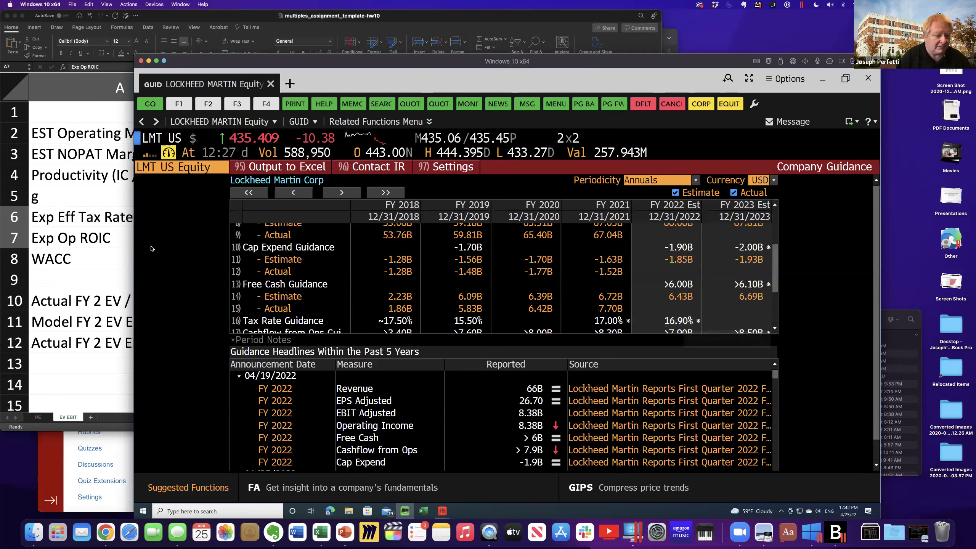
Step: Switch to Excel and show the Exp Eff Tax Rate values in B6:D6 of the EV EBIT sheet with one decimal place
left_click(67, 264)
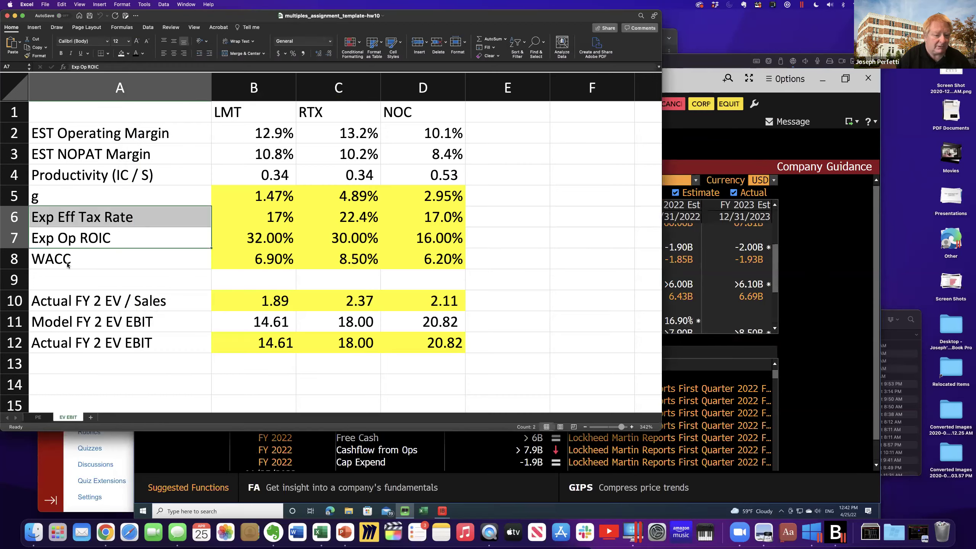
left_click(279, 221)
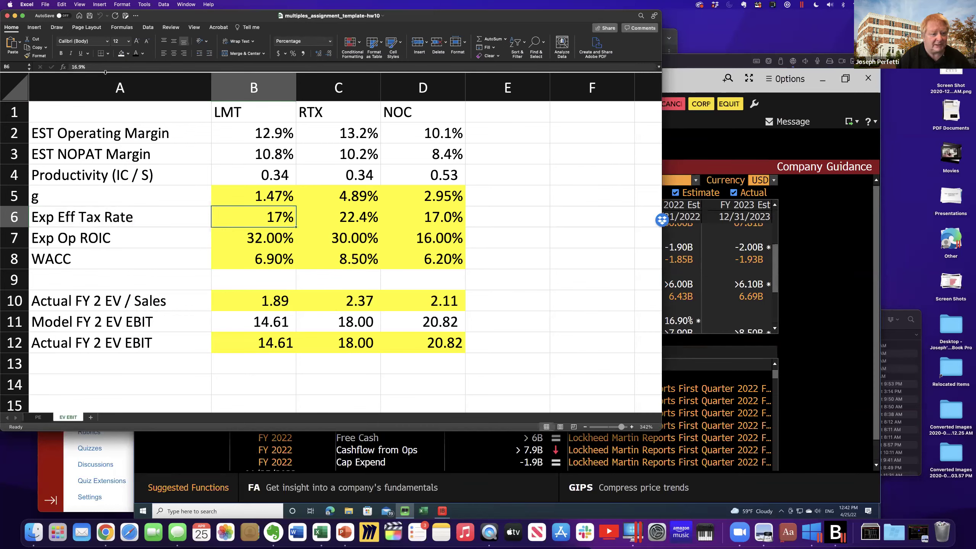
left_click_drag(305, 210, 454, 221)
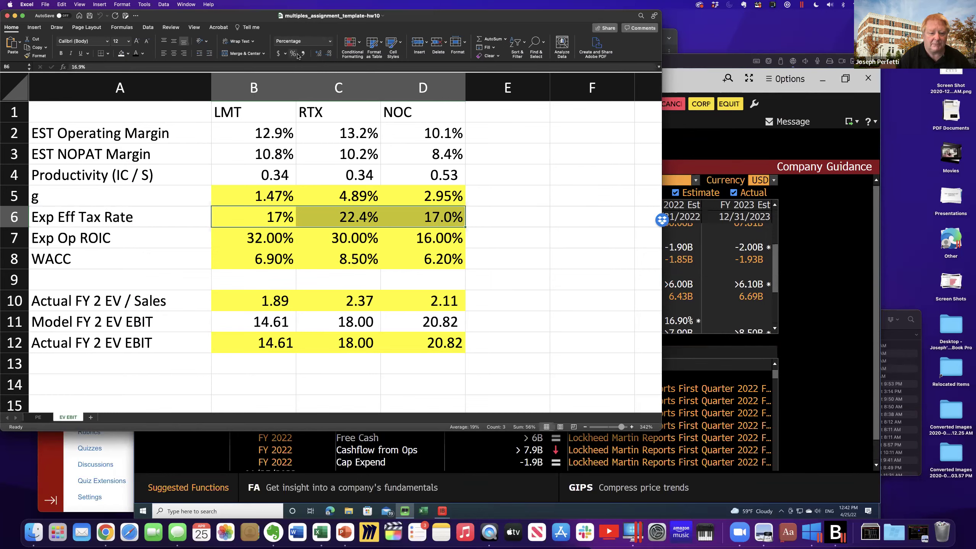
left_click(318, 53)
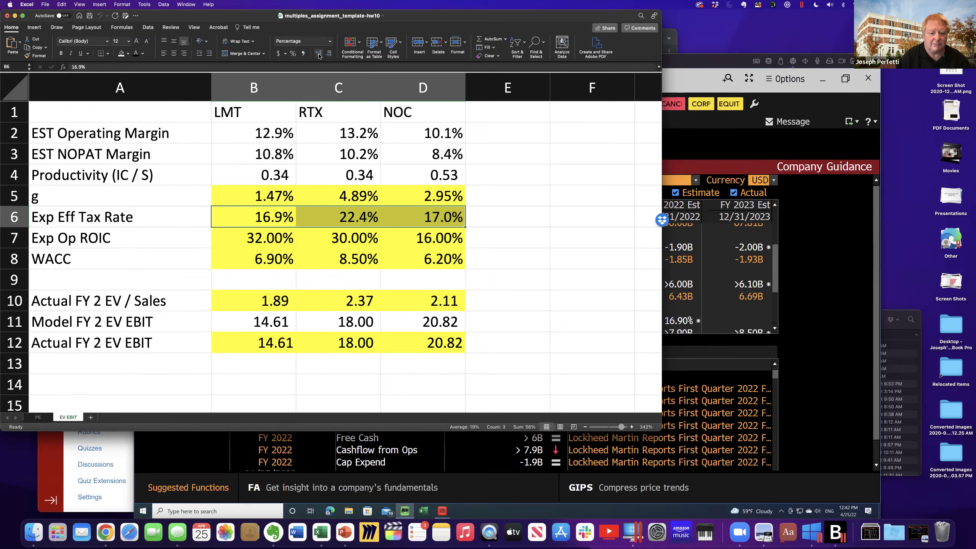
left_click(595, 294)
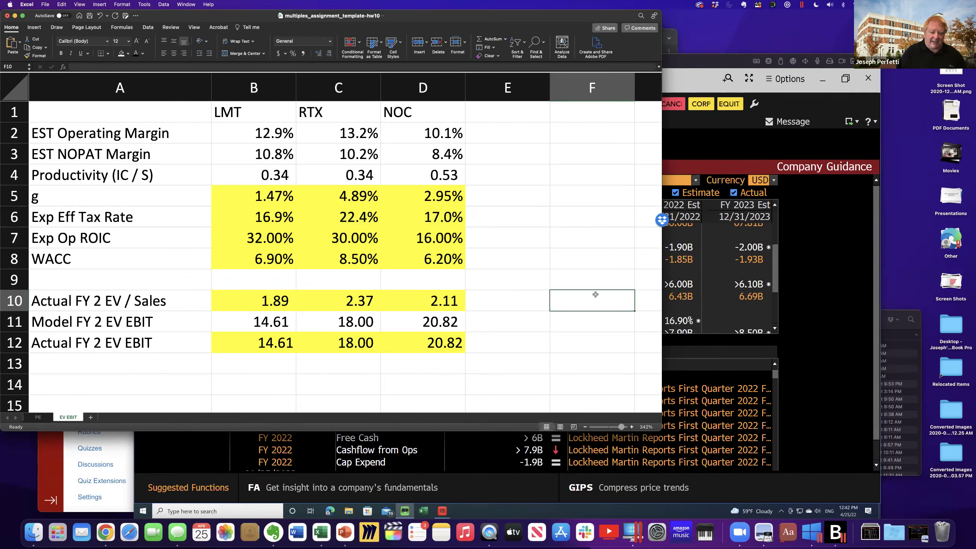
Step: Check the RTX and NOC effective tax rates on the EV EBIT sheet and the Exp ROE row on the PE sheet
left_click(356, 226)
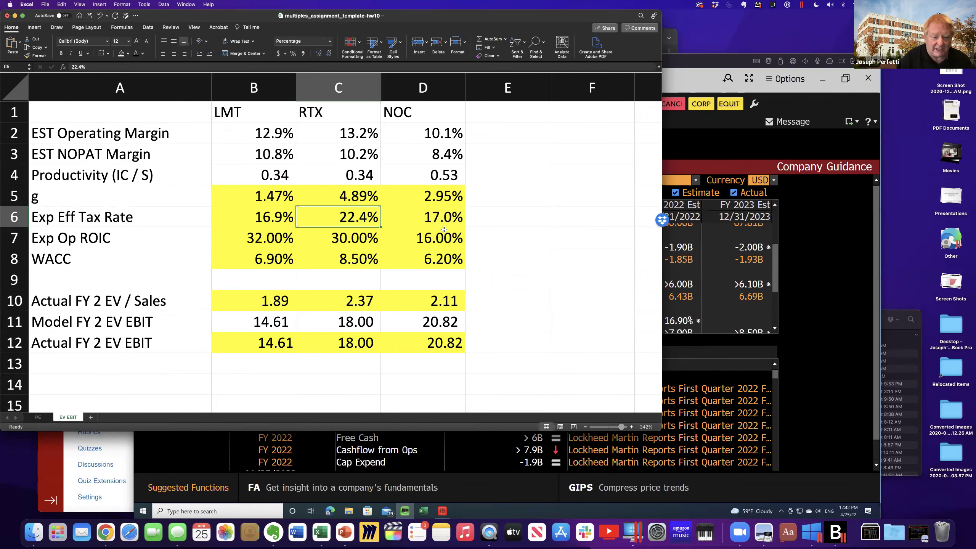
left_click(444, 229)
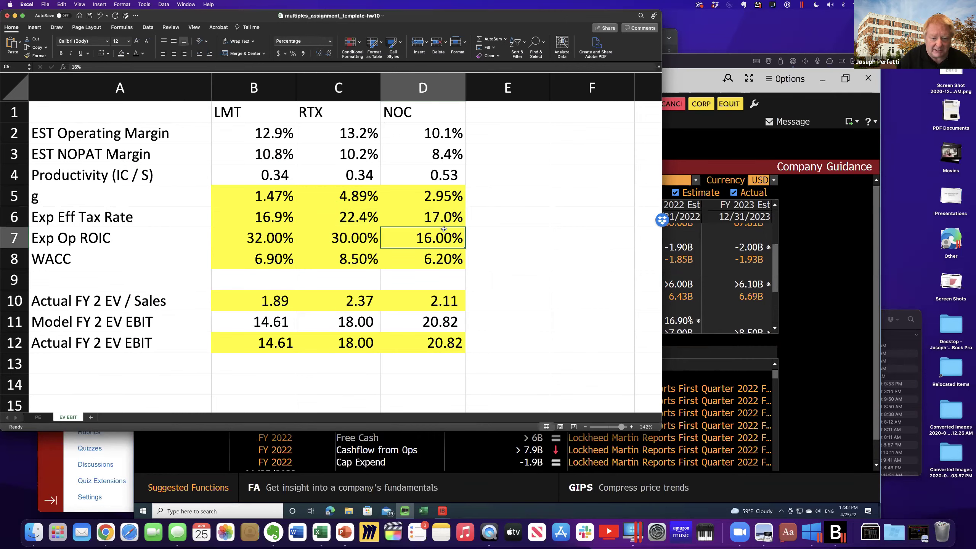
left_click(417, 222)
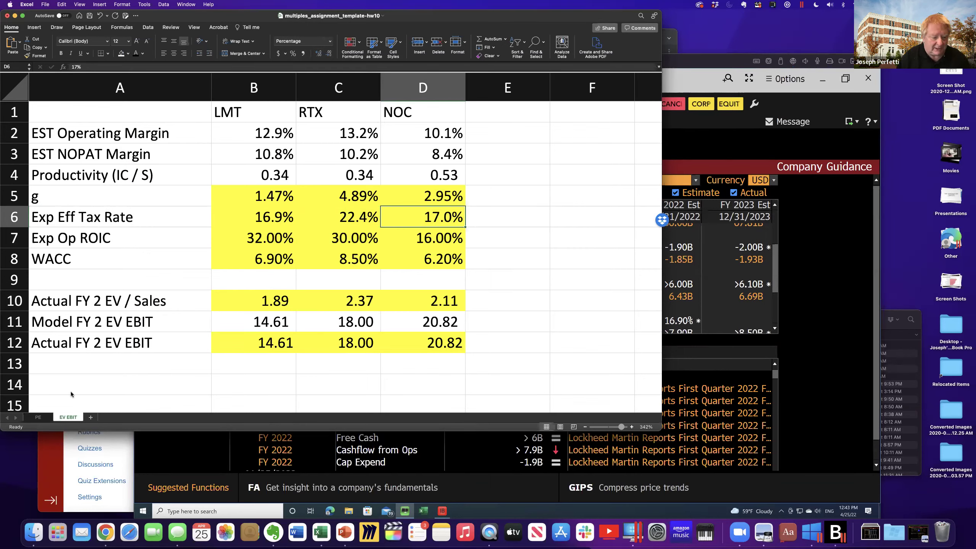
left_click(47, 417)
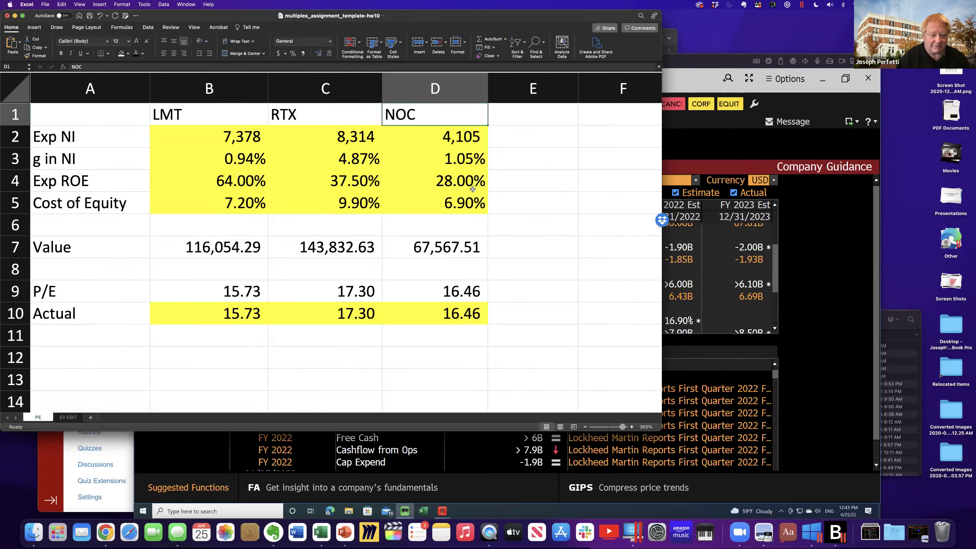
Step: Run EEO for LMT in Bloomberg, hide the current multiples, and compare Return on Equity with Exp ROE on Excel's PE sheet
left_click(816, 242)
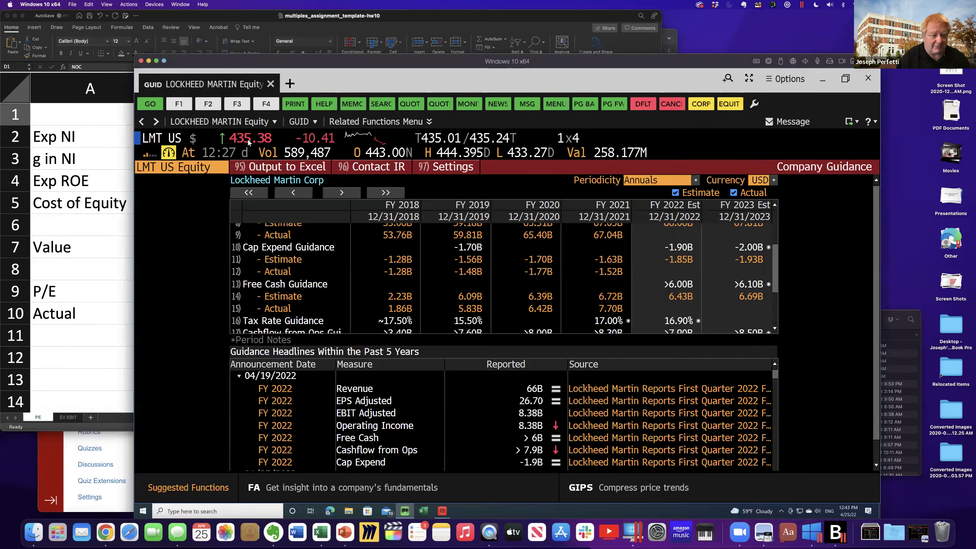
type("EEO")
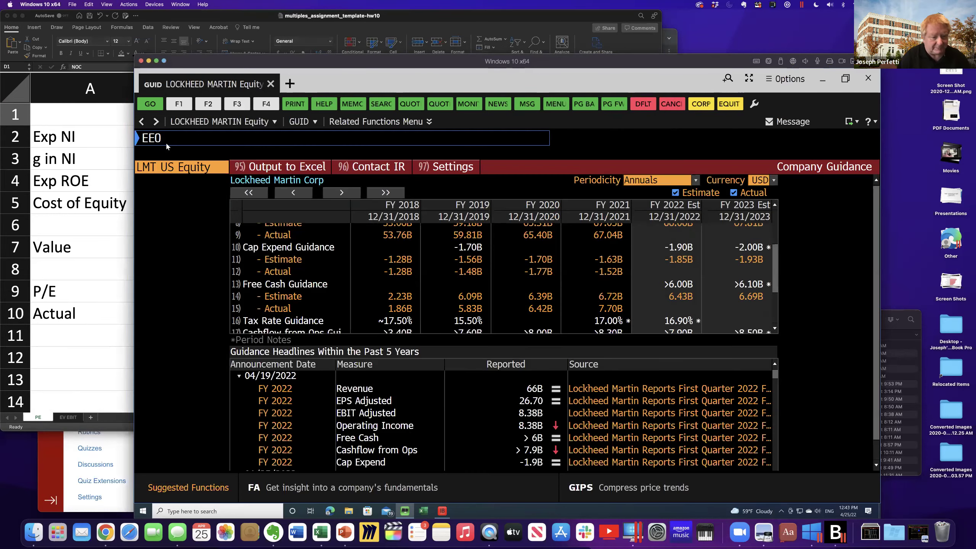
key("Return")
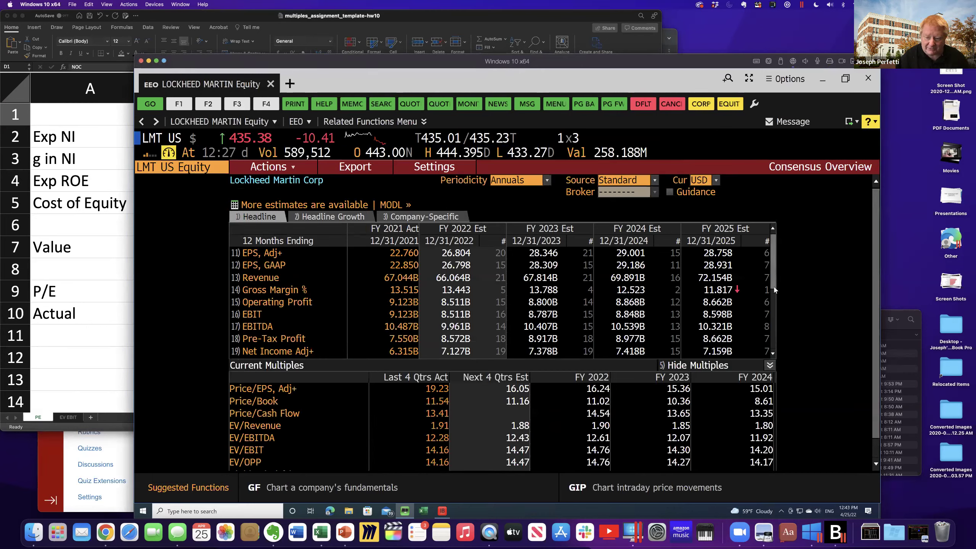
left_click(769, 365)
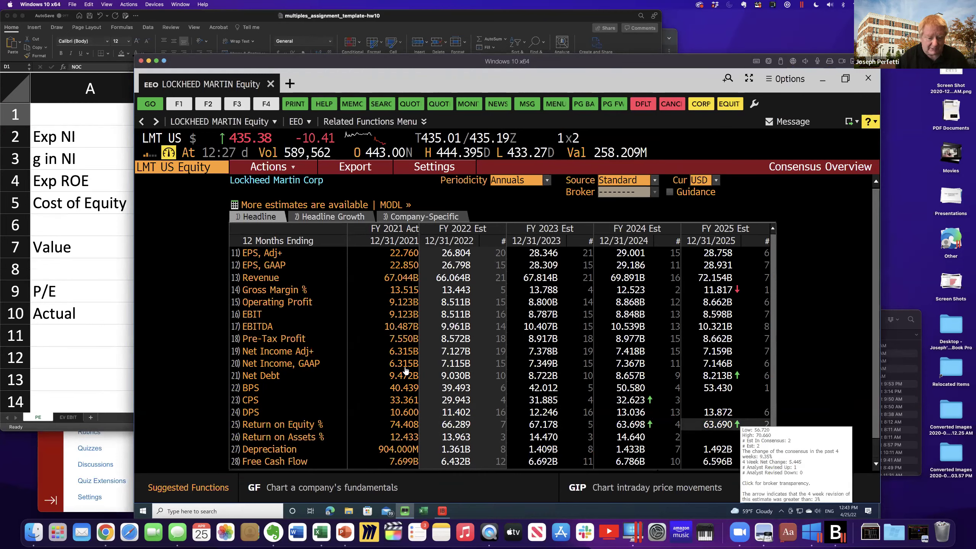
left_click(118, 324)
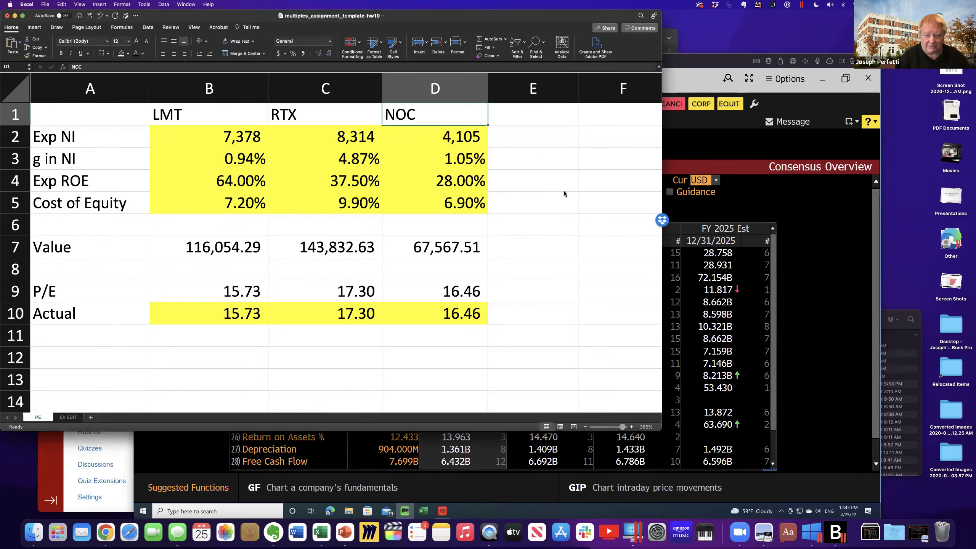
Step: Load NOC US Equity in Bloomberg's consensus overview and compare its Return on Equity estimates with Exp ROE in Excel
left_click(806, 305)
left_click(210, 173)
type("noc")
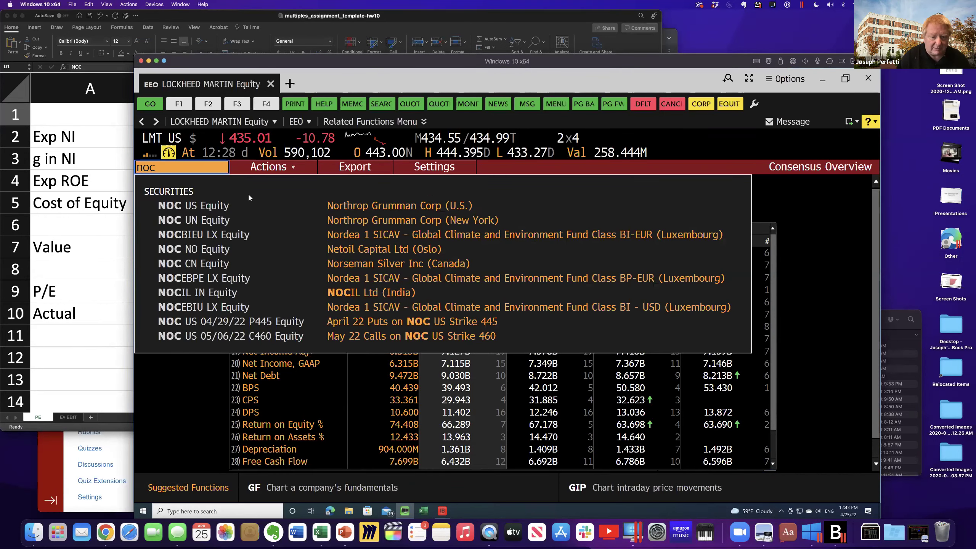
left_click(240, 204)
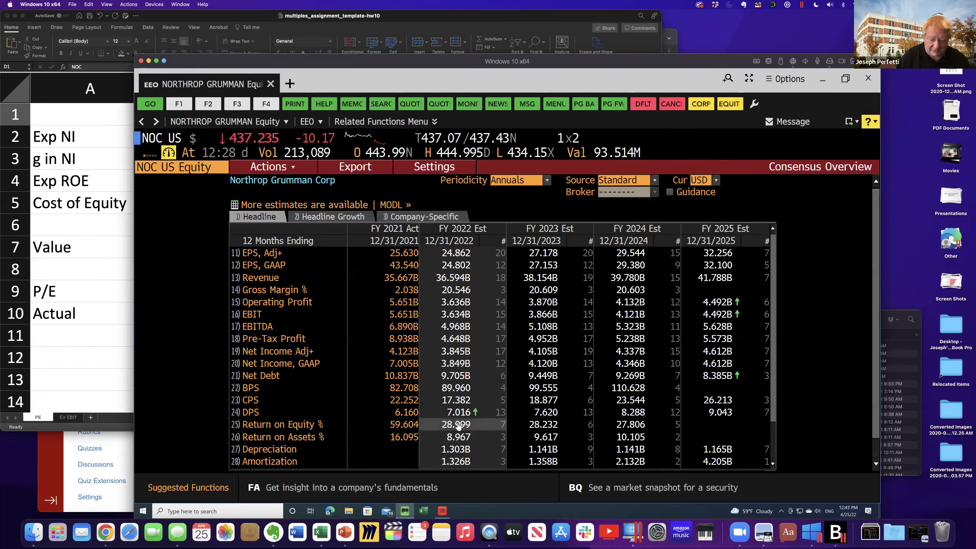
left_click(87, 291)
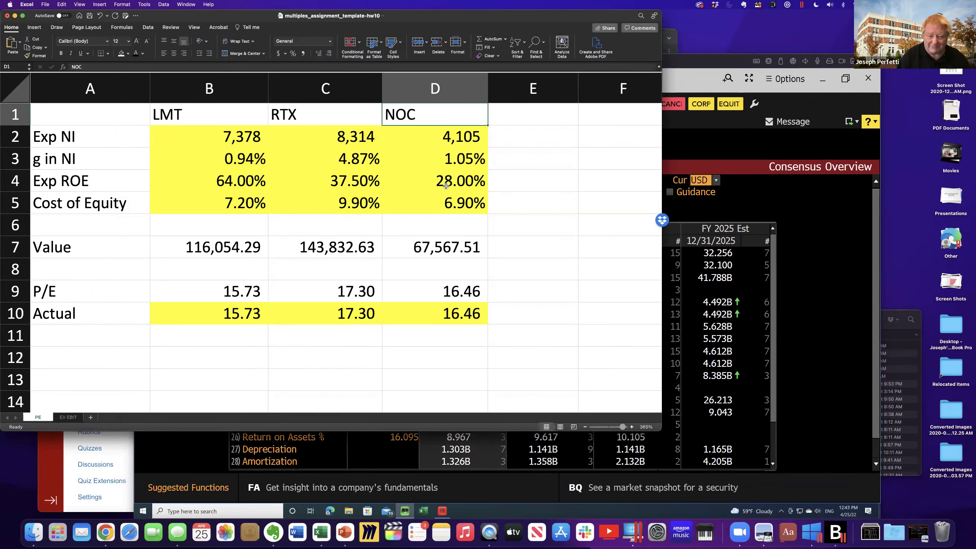
Step: Load RTX US Equity in Bloomberg's consensus overview and examine its Return on Equity estimates
left_click(818, 346)
left_click(208, 167)
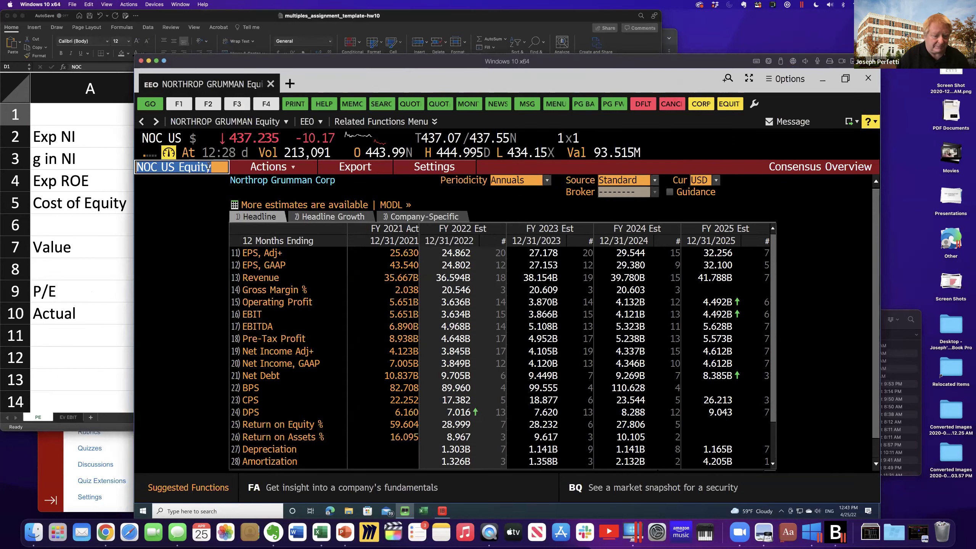
type("rtx")
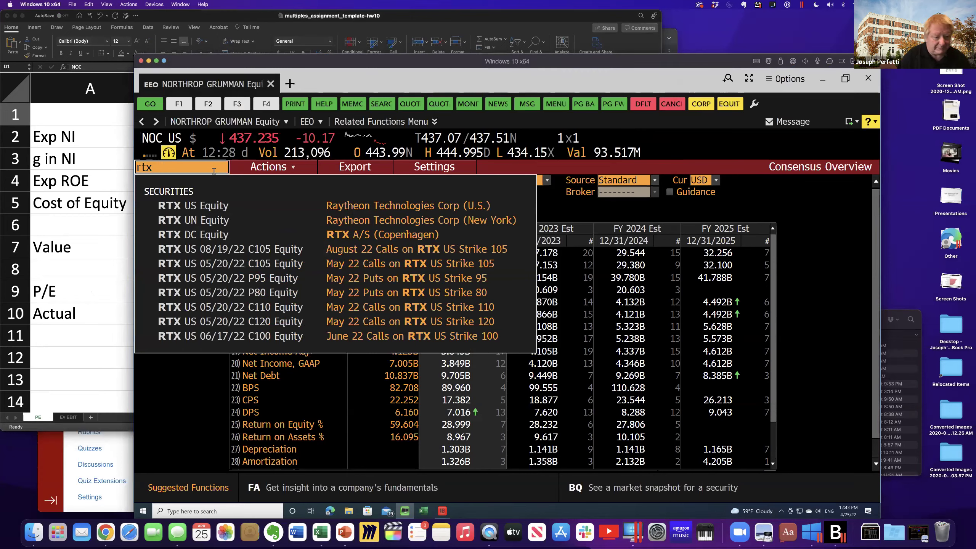
left_click(215, 205)
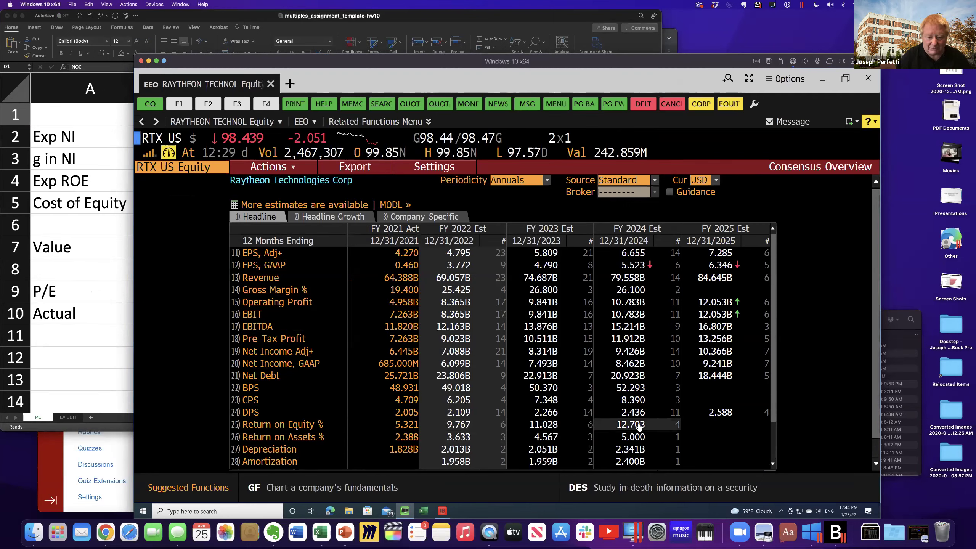
mouse_move(638, 425)
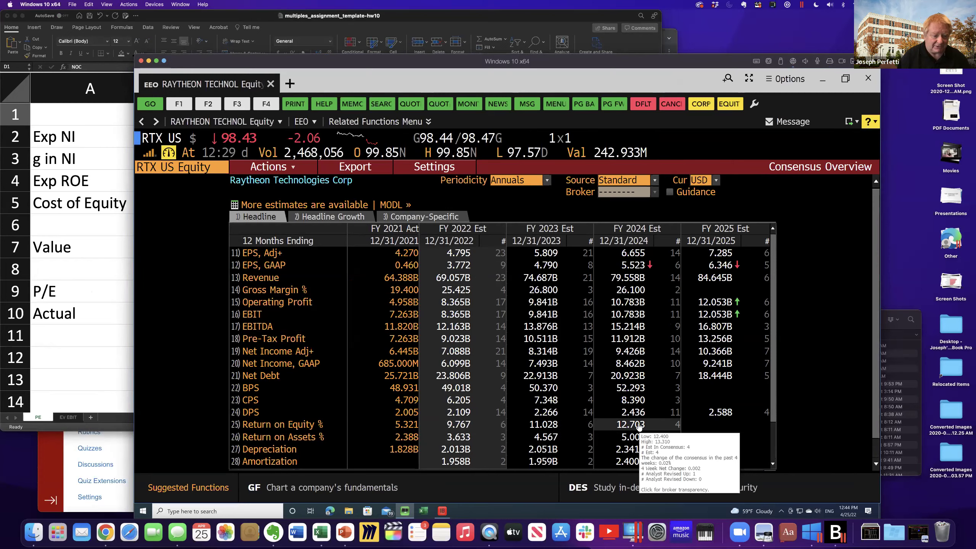
Step: Return to Excel's PE sheet and compare the Cost of Equity inputs, Value row and Actual P/E across RTX, LMT and NOC
left_click(81, 365)
left_click(335, 201)
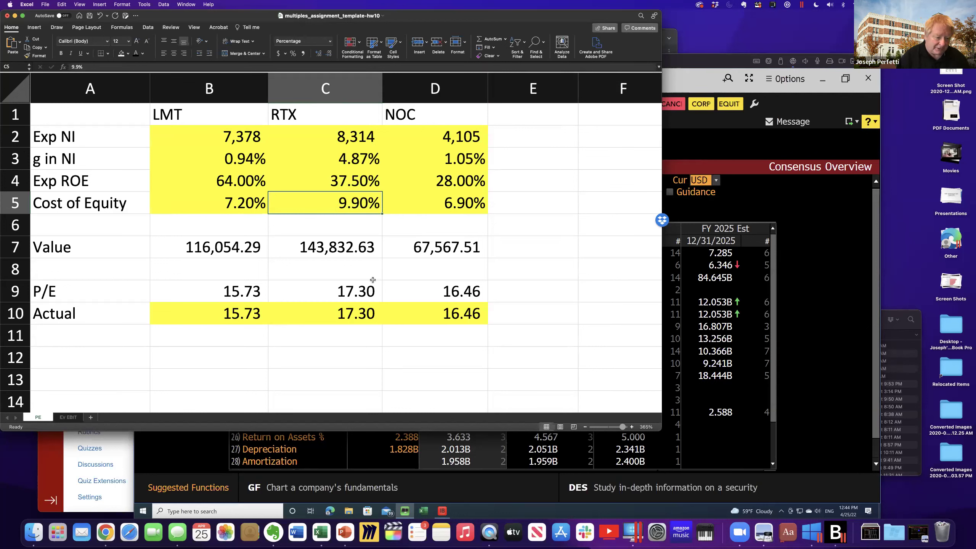
left_click(362, 314)
left_click(198, 252)
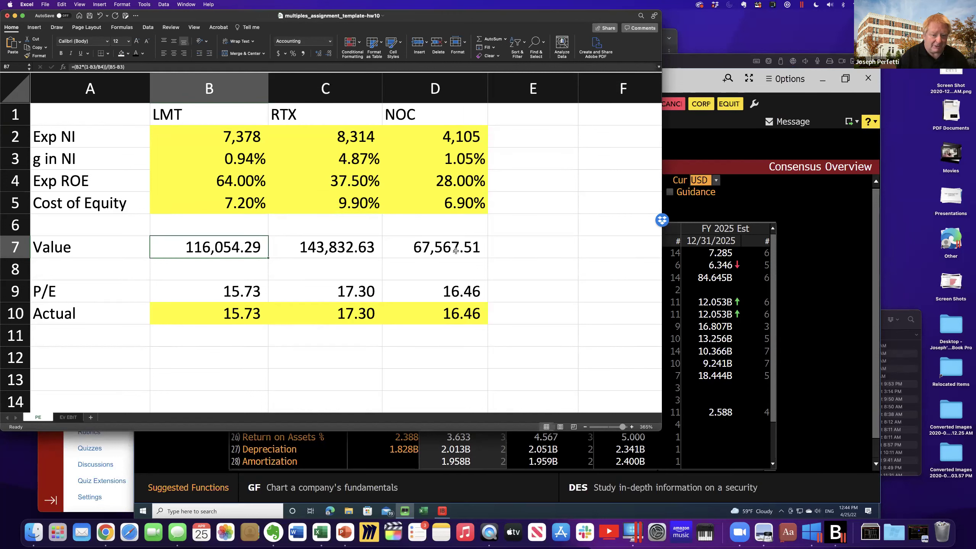
left_click(454, 252)
left_click(310, 315)
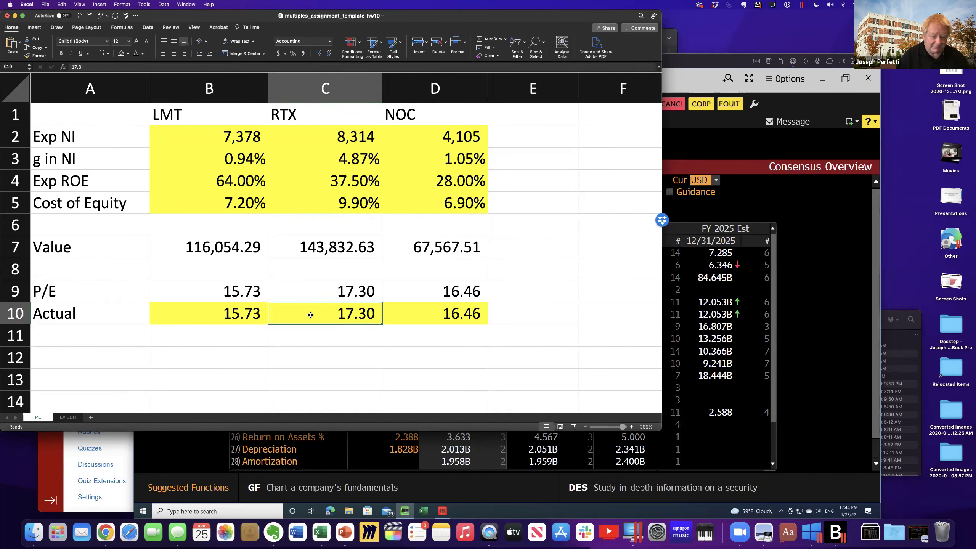
left_click(350, 213)
left_click(244, 210)
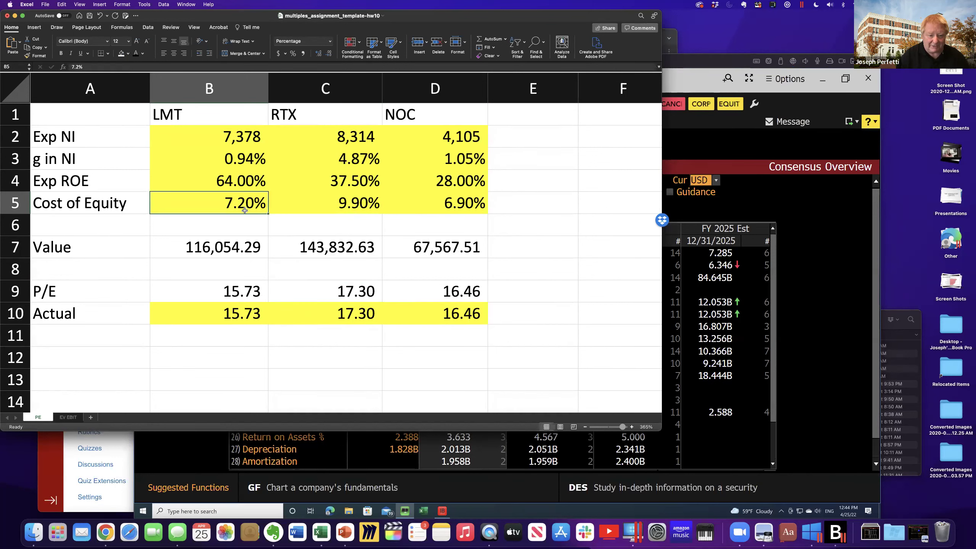
left_click(359, 207)
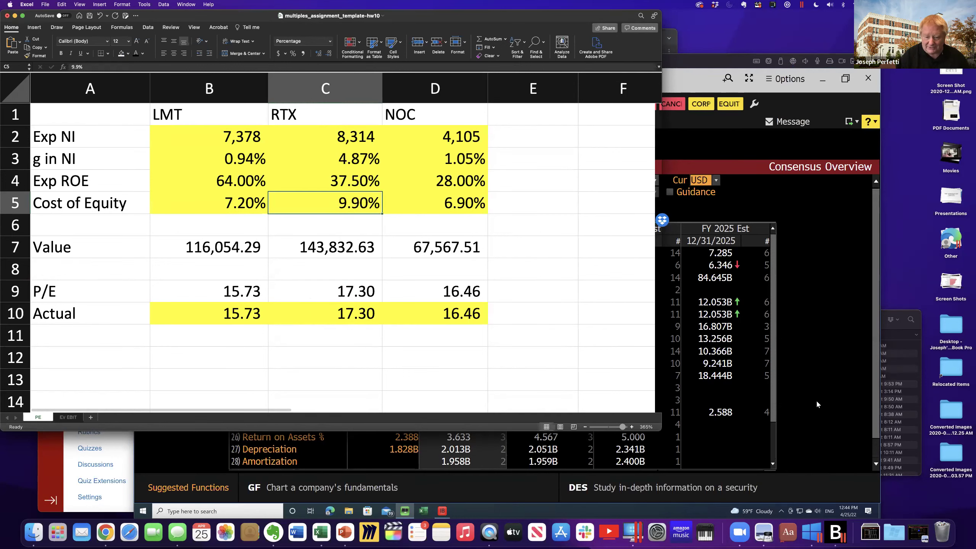
Step: Run RV for LMT US Equity in Bloomberg and show the peers with the custom Op ROIC template
left_click(686, 432)
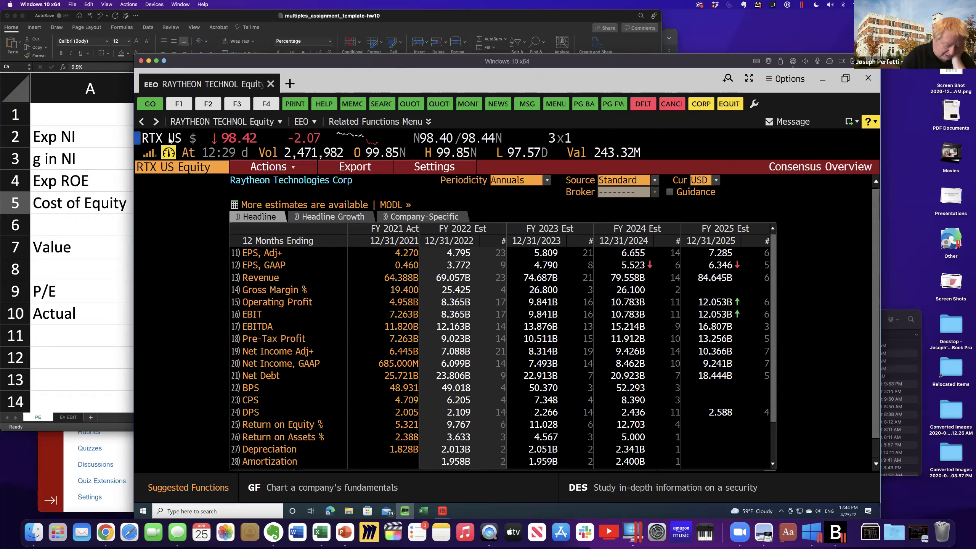
type("LMT")
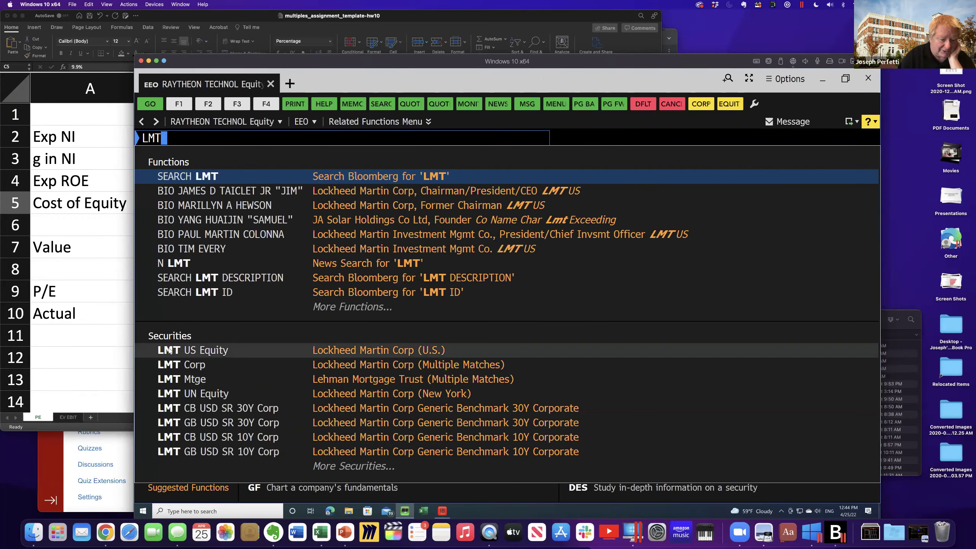
left_click(169, 350)
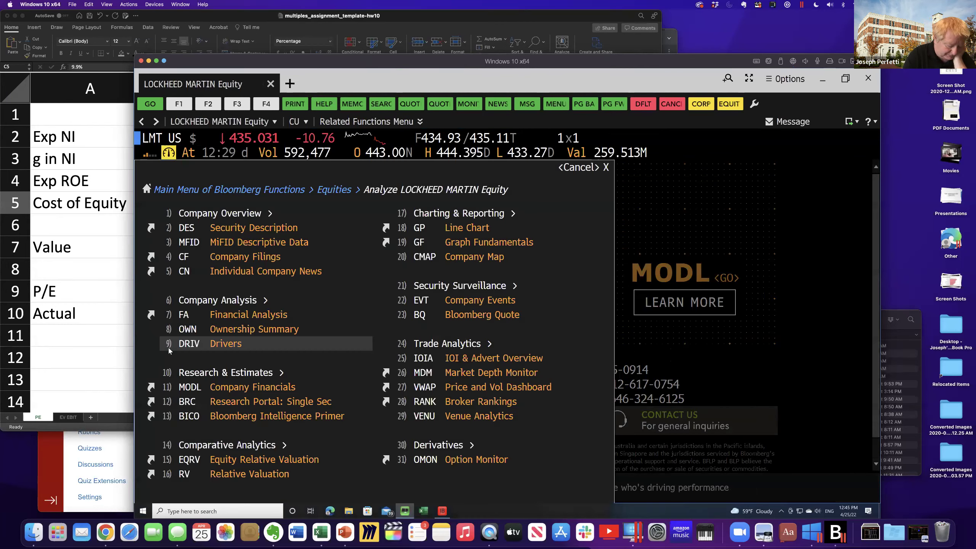
type("RV")
key("Return")
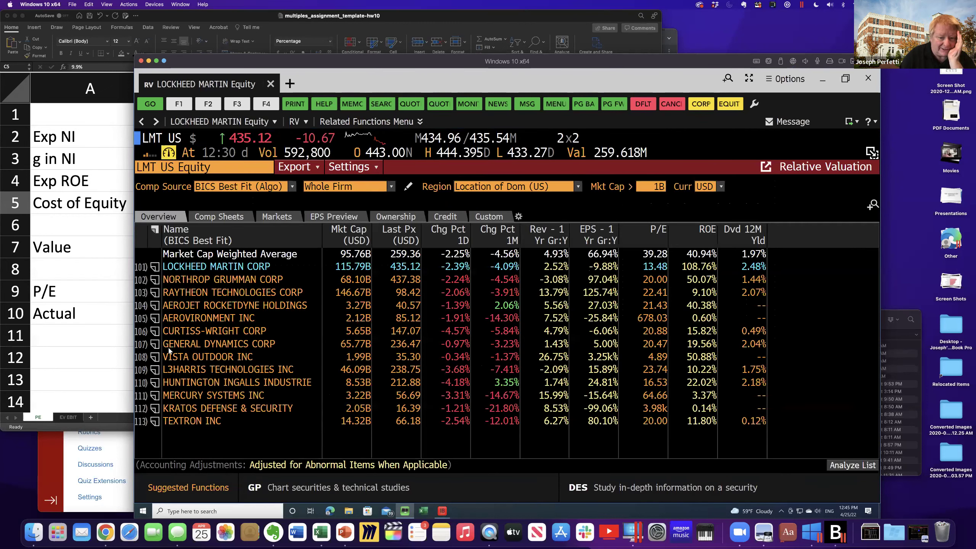
left_click(492, 216)
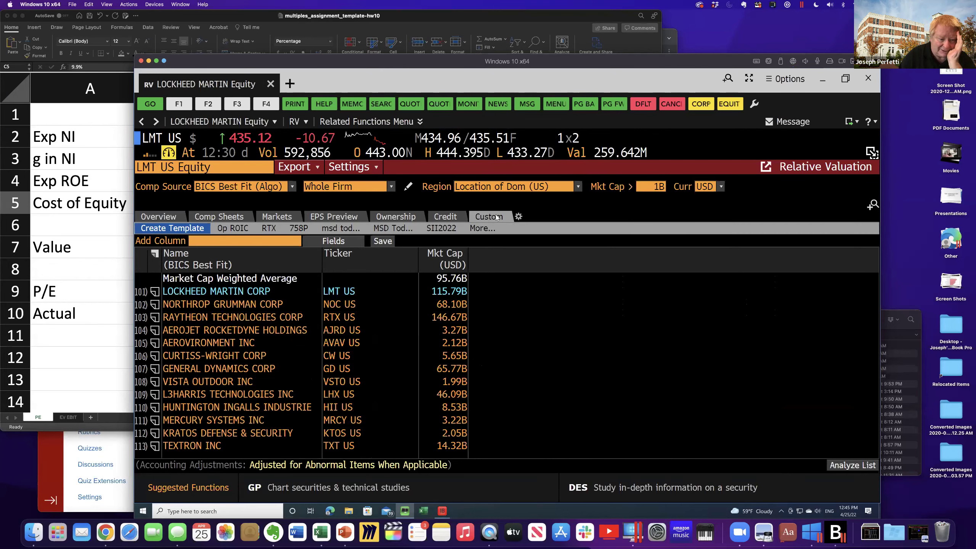
left_click(240, 227)
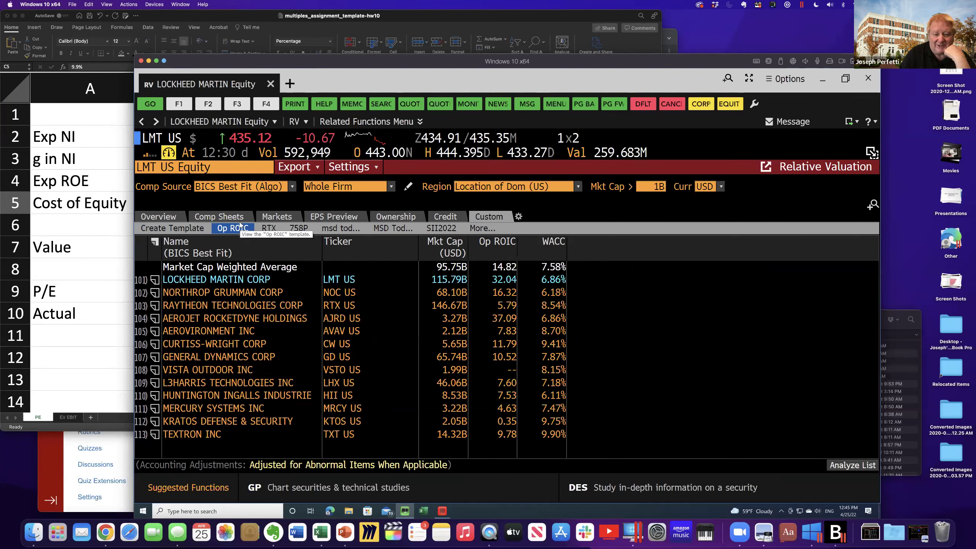
Step: Compare the WACC and Exp Op ROIC inputs on Excel's EV EBIT sheet with the Op ROIC and WACC figures in Bloomberg
left_click(63, 316)
left_click(68, 417)
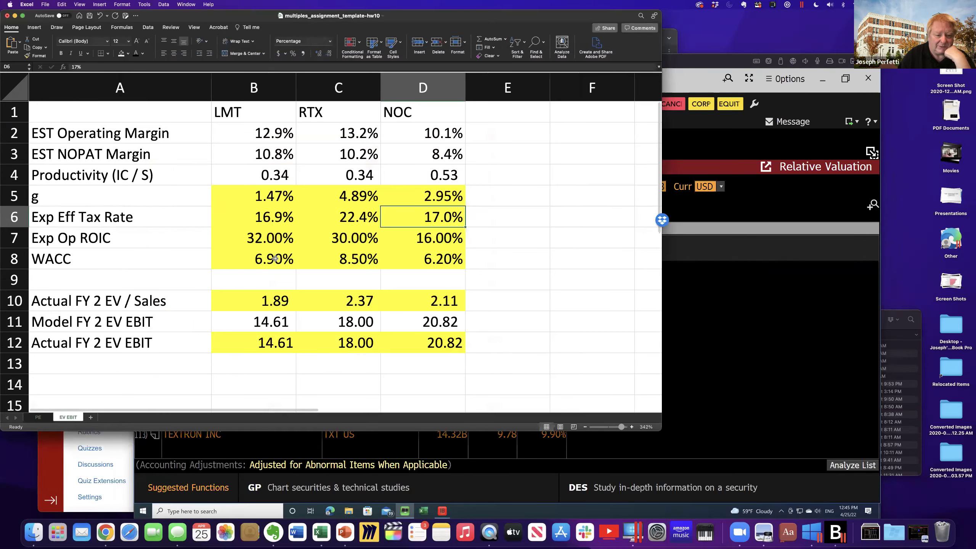
left_click(744, 400)
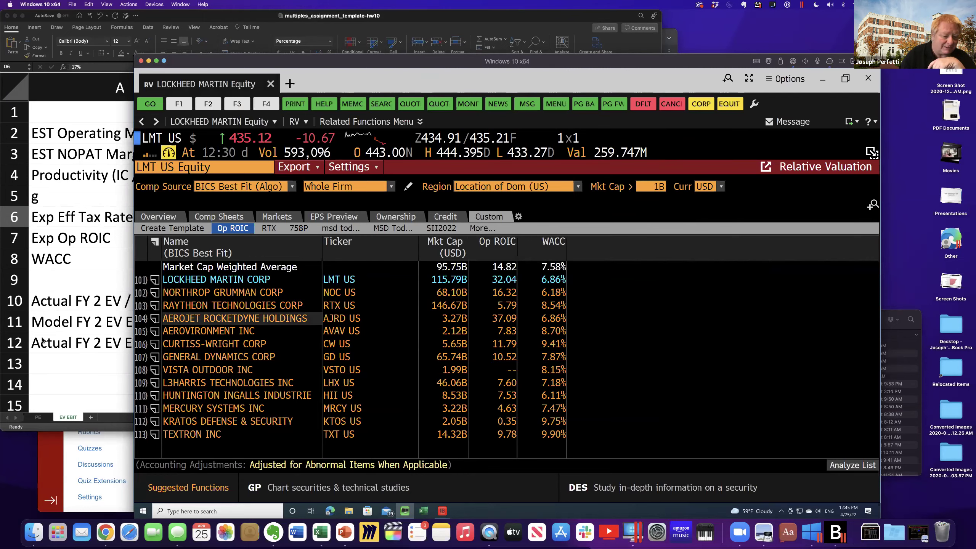
key("super+Tab")
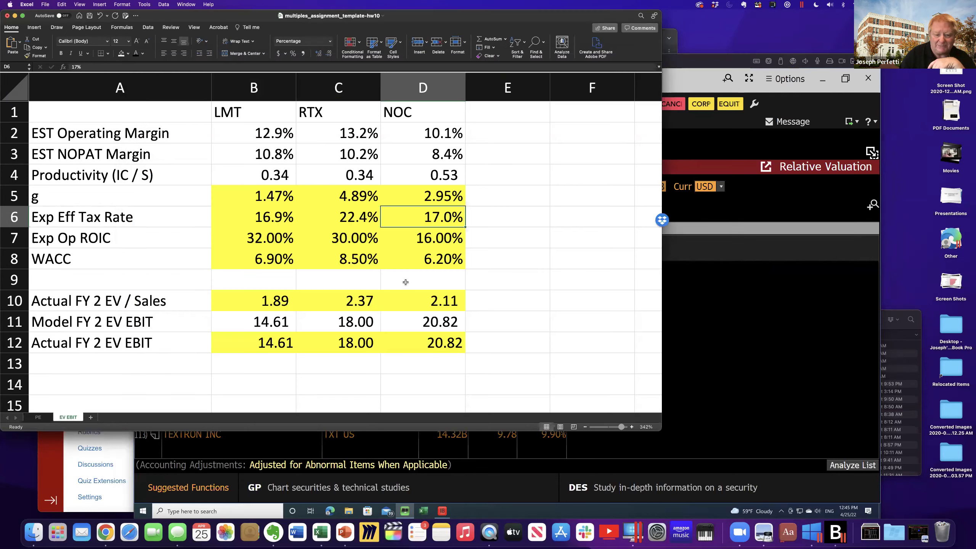
left_click(346, 242)
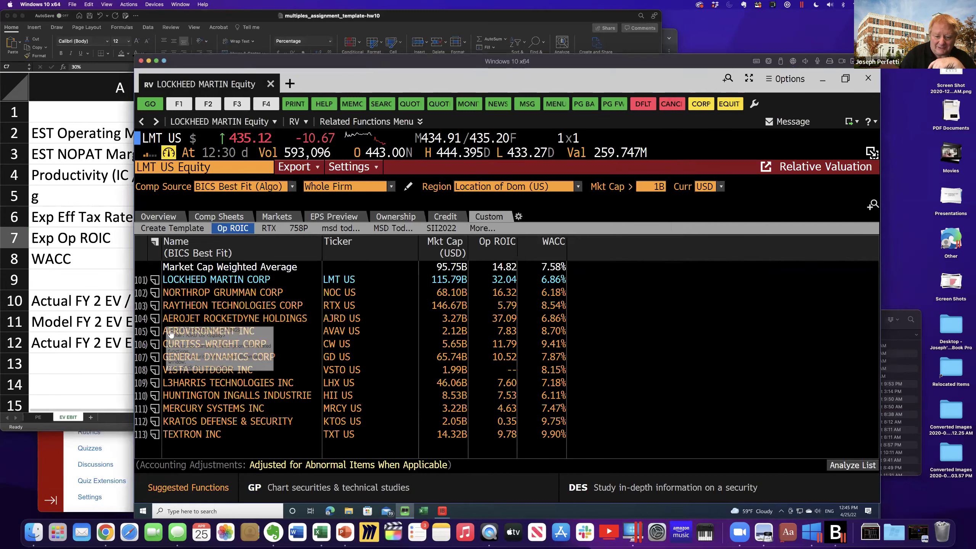
left_click(763, 382)
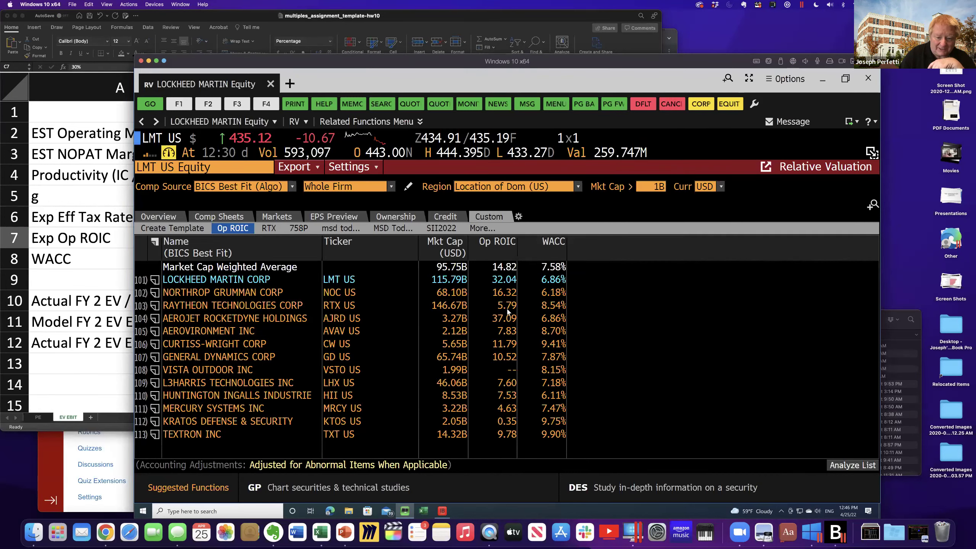
Step: Enter RTX's Op ROIC of 5.79% in E7 and its WACC of 8.5% in E8 of the EV EBIT sheet
left_click(75, 316)
left_click(524, 237)
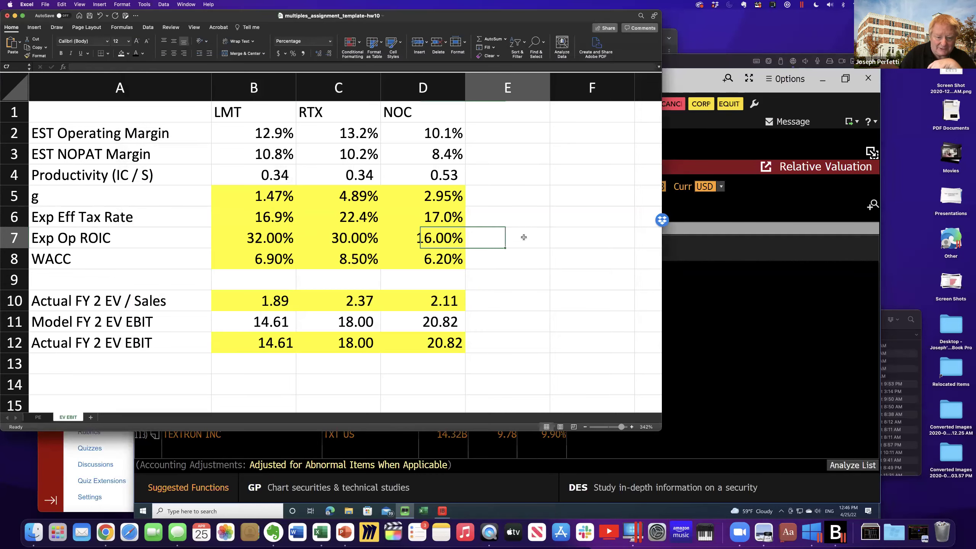
type("5.79")
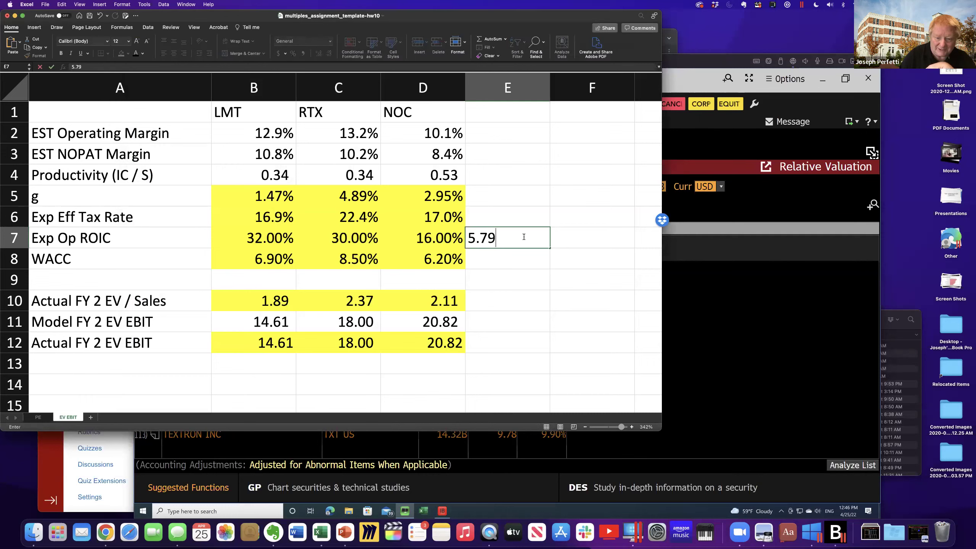
key("Return")
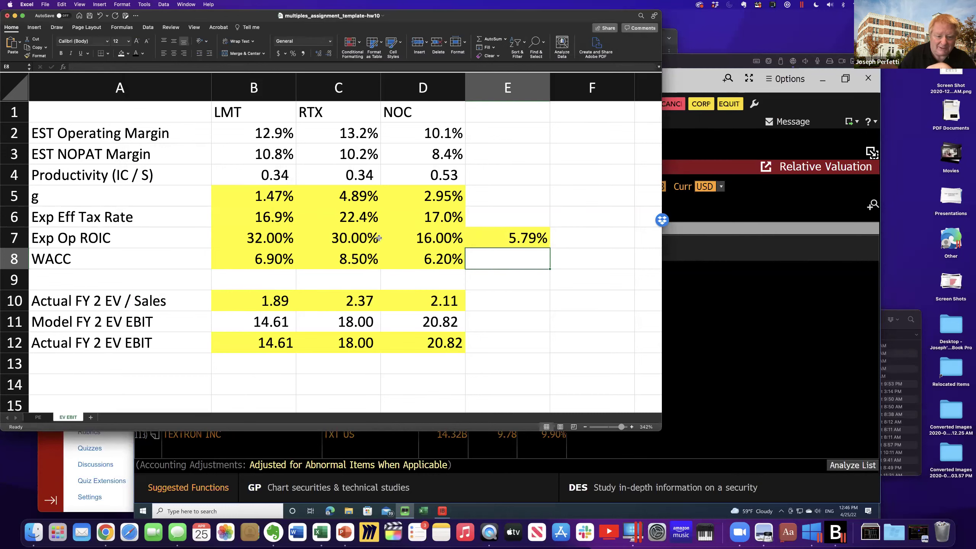
type("8.5")
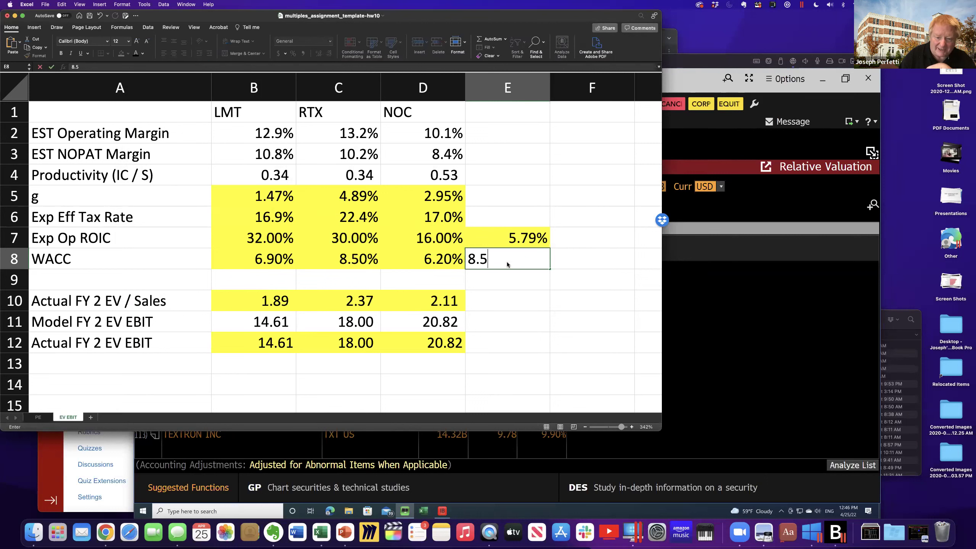
key("Return")
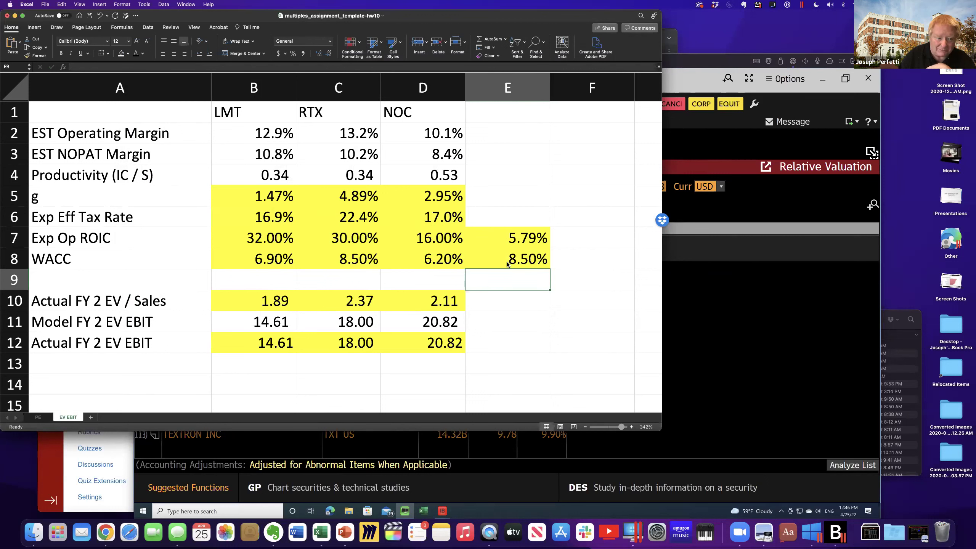
Step: Mark the growth rate as unknown with a question mark in E5
left_click(515, 203)
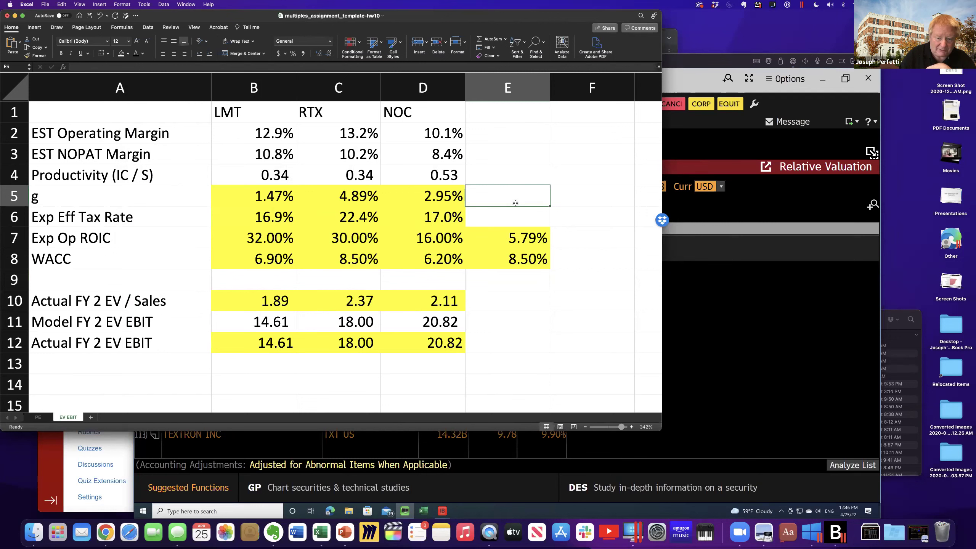
type("?")
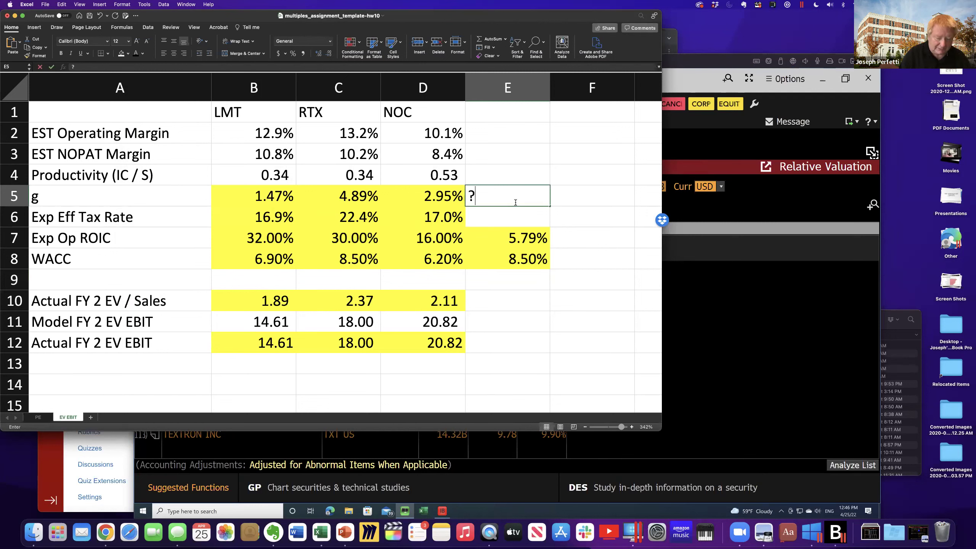
key("Return")
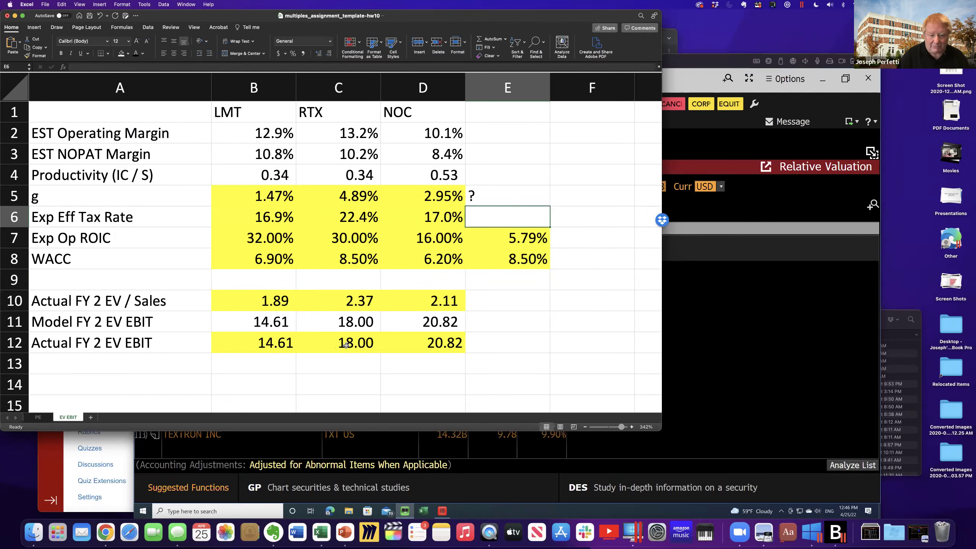
Step: Check RTX's Actual FY 2 EV EBIT and set its Exp Op ROIC in C7 to 5.79%
left_click(345, 345)
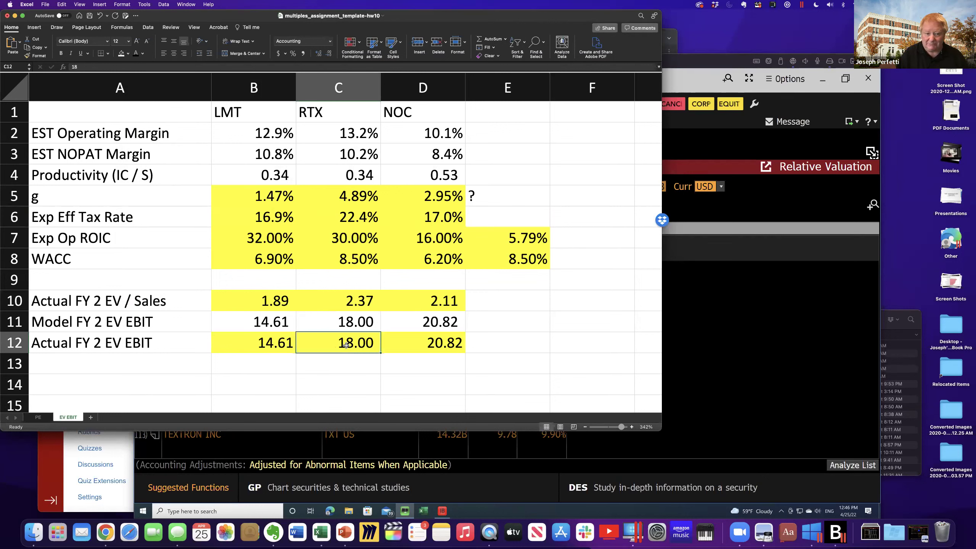
left_click(346, 241)
type("5.79")
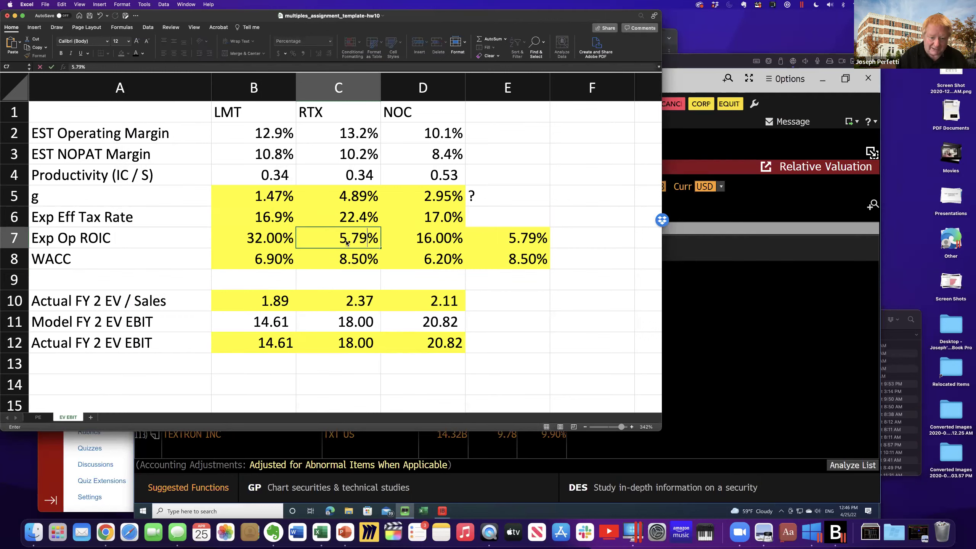
key("Return")
Step: Try a Goal Seek that sets RTX's Model FY 2 EV EBIT in C11 to 18 by changing the growth rate in C5
left_click(348, 196)
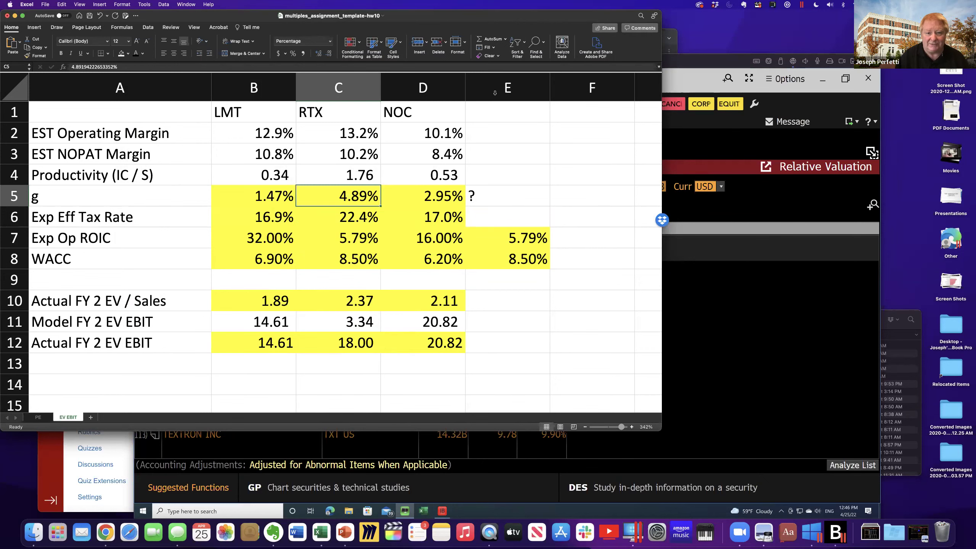
left_click(148, 27)
left_click_drag(173, 21, 173, 54)
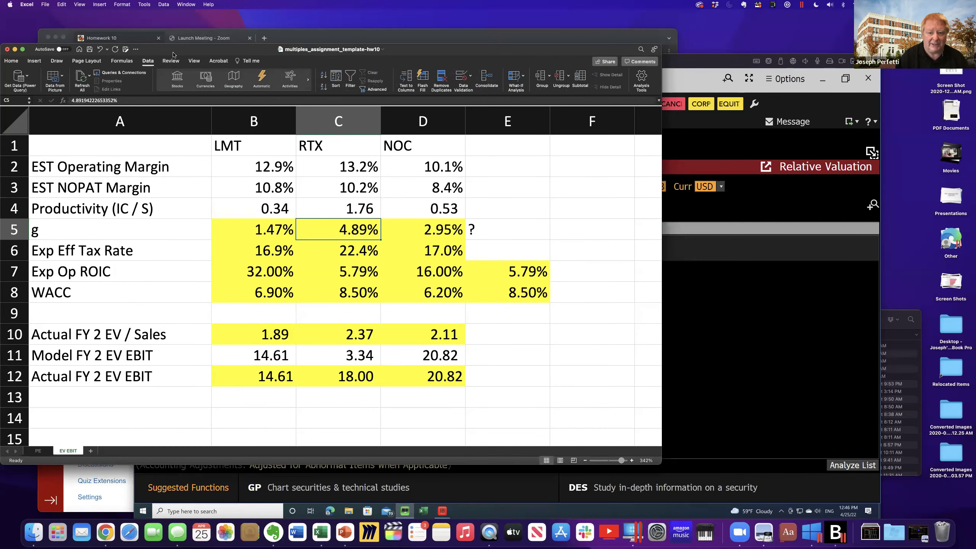
left_click(518, 81)
left_click(529, 97)
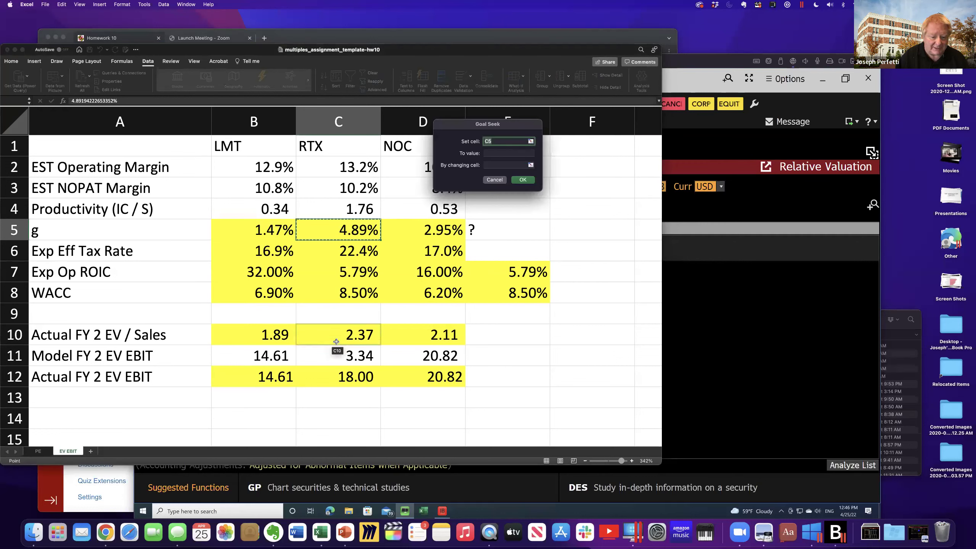
left_click(330, 362)
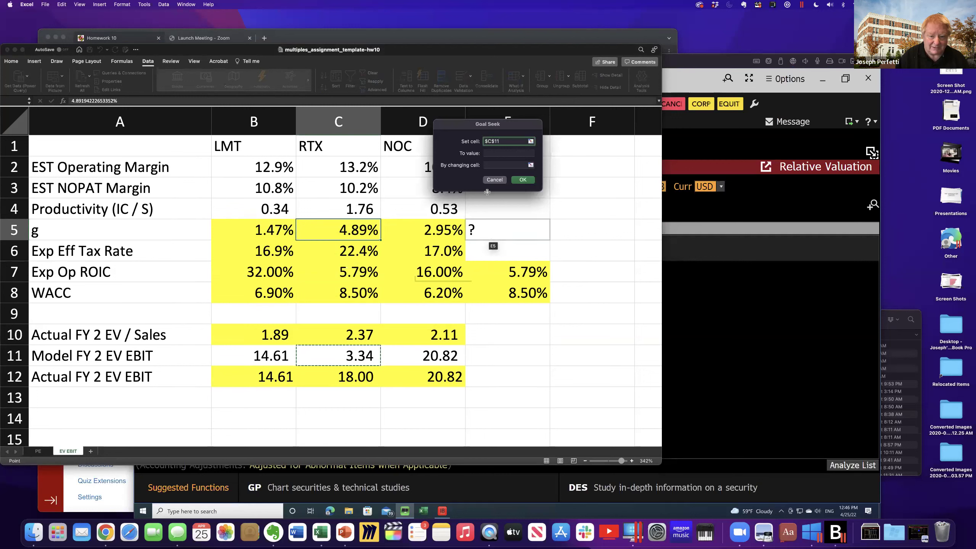
left_click(505, 151)
type("18")
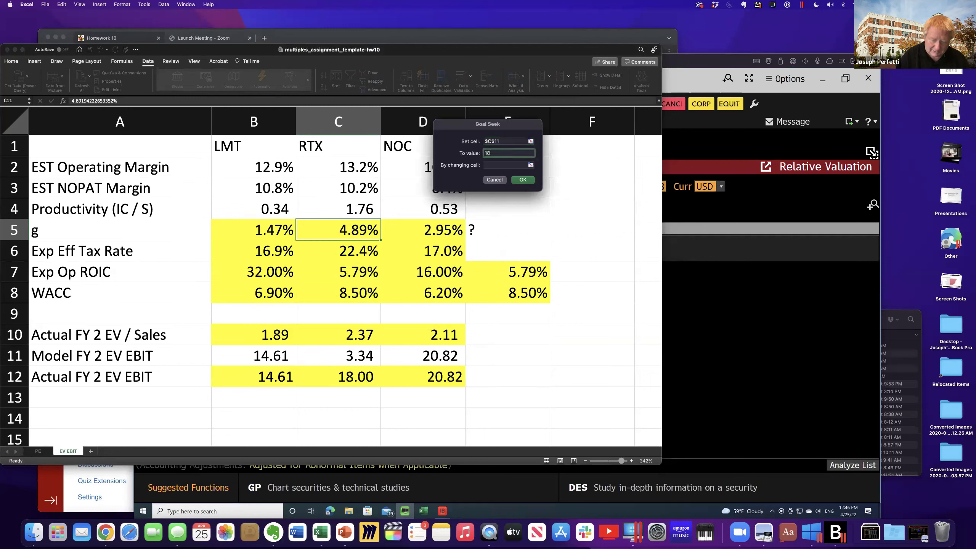
left_click(503, 165)
left_click(338, 229)
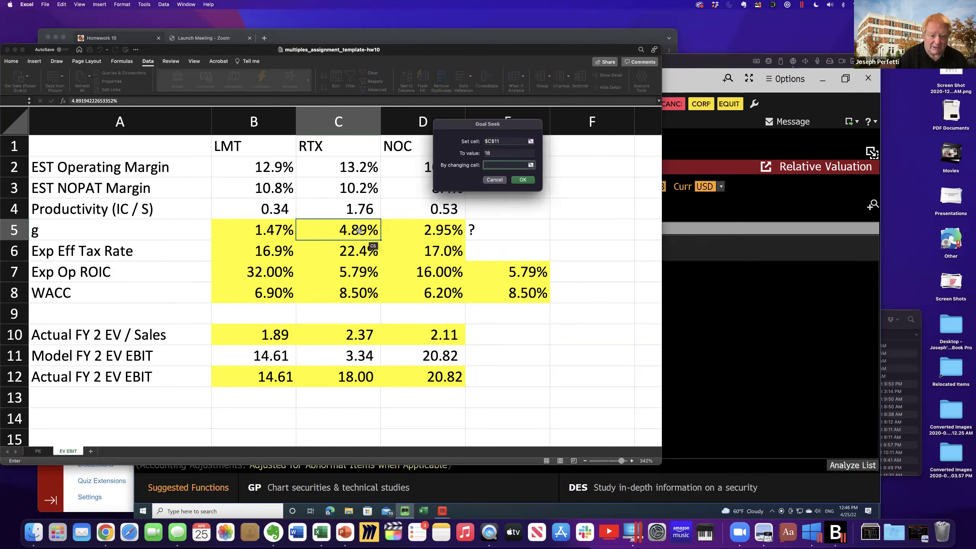
left_click(522, 180)
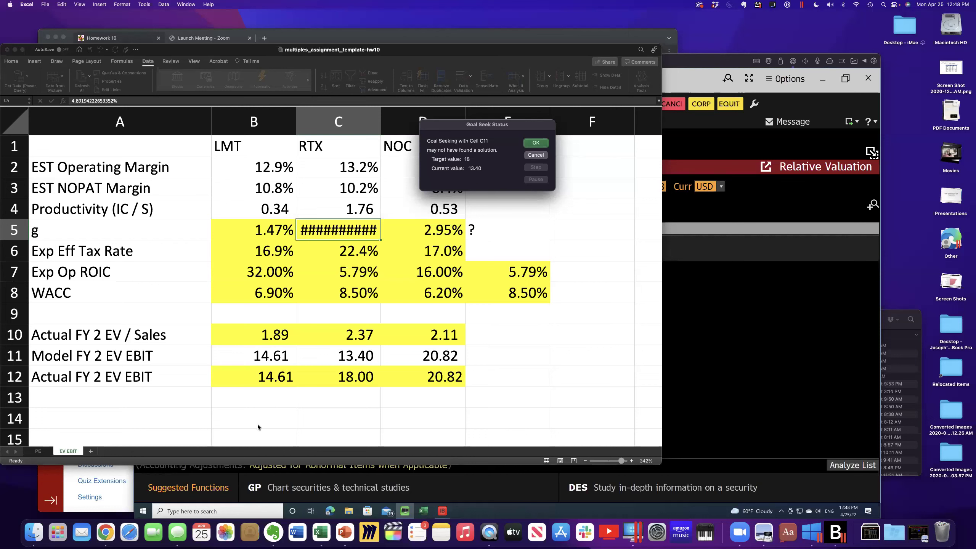
left_click(536, 155)
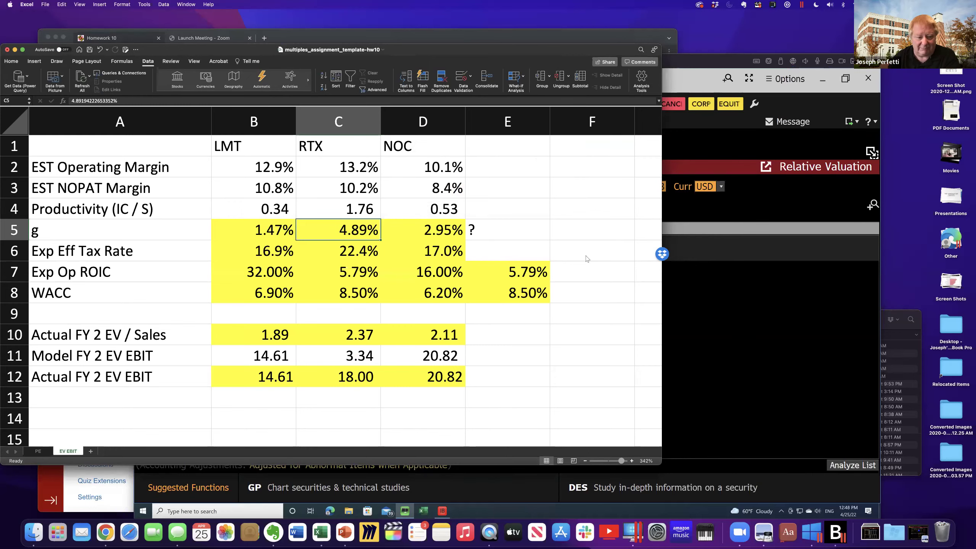
Step: Switch to Bloomberg and review the EEO consensus estimates and current multiples for RTX US Equity
key("super+Tab")
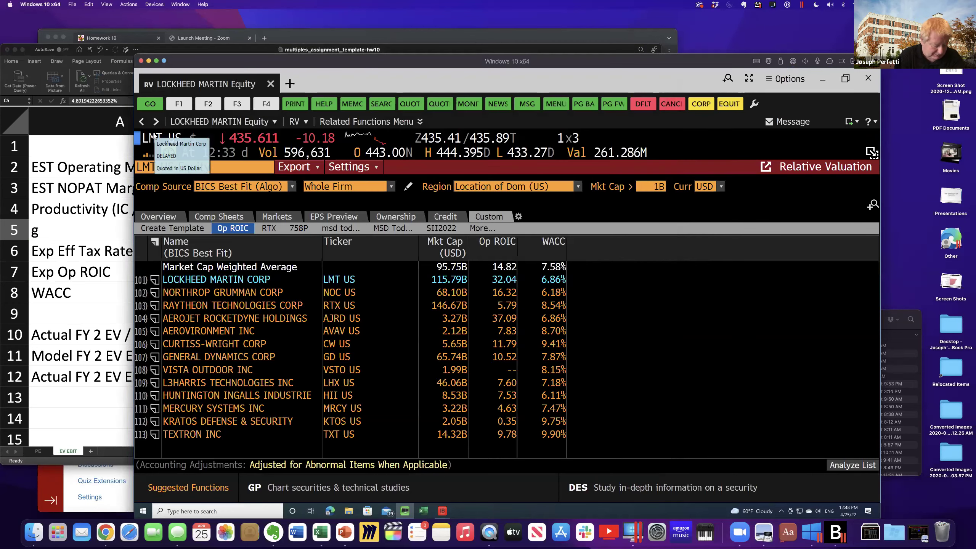
type("RTX")
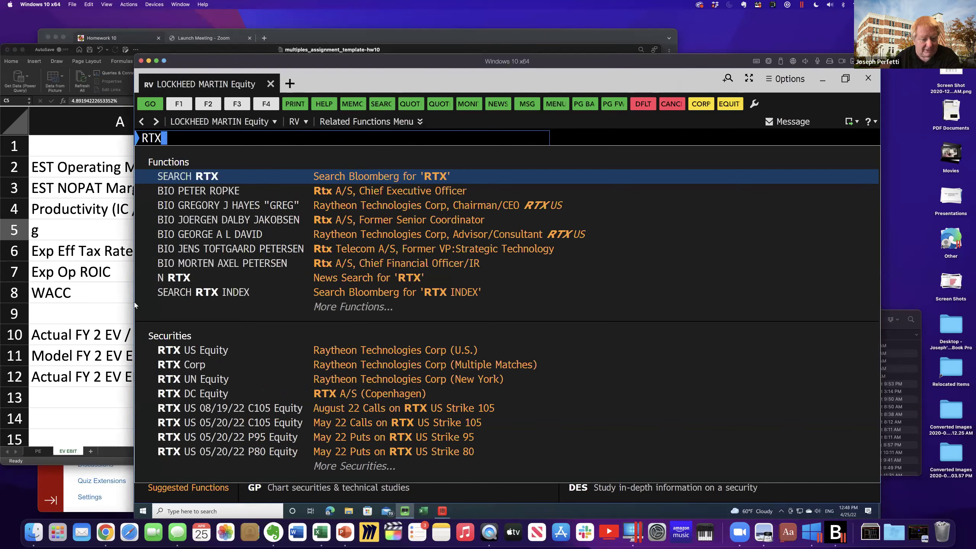
left_click(181, 350)
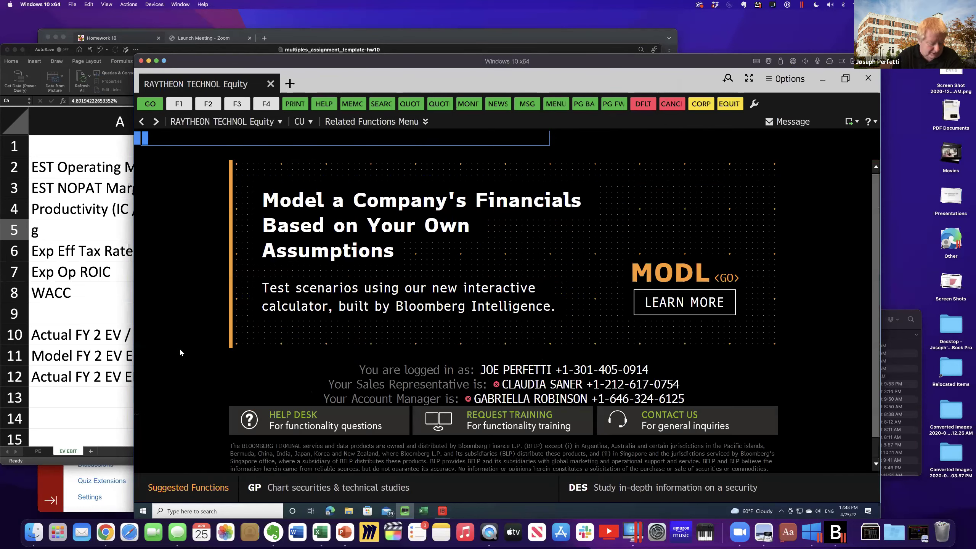
type("EEO")
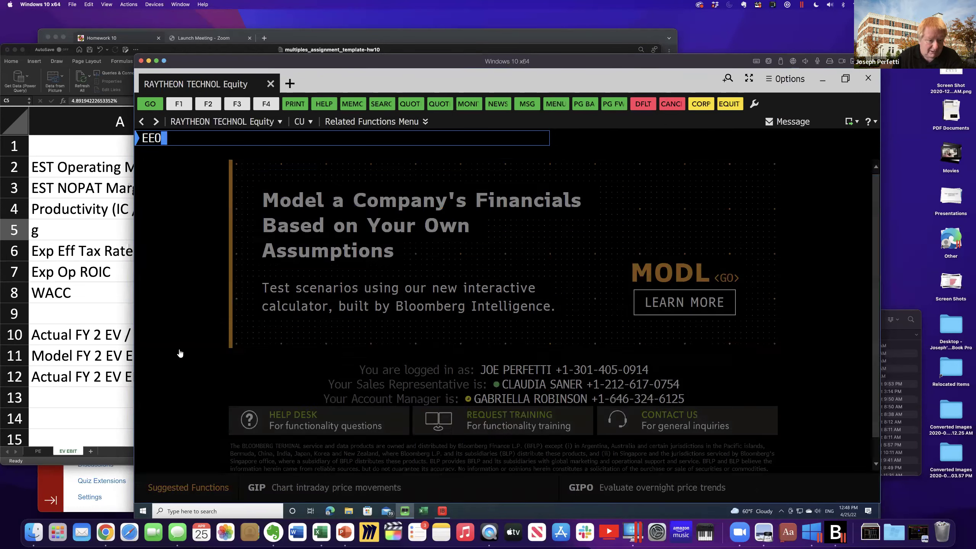
key("Return")
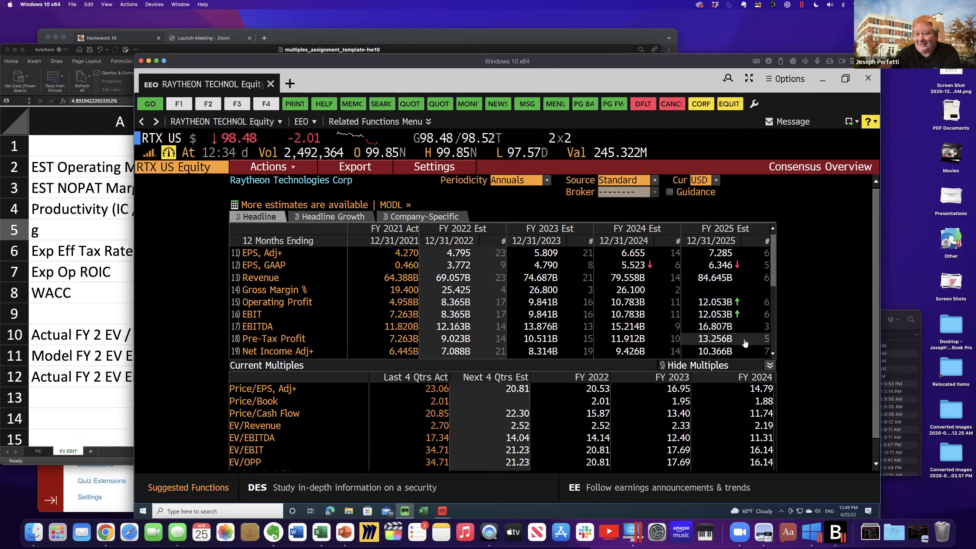
mouse_move(744, 342)
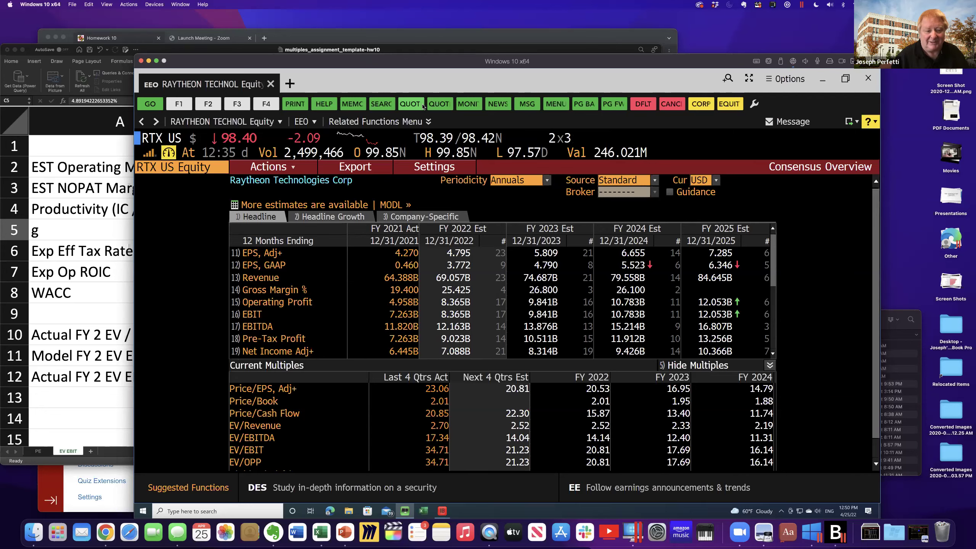
Step: Switch back to Excel and set RTX's growth rate in C5 of the EV EBIT sheet to 3%
left_click(40, 356)
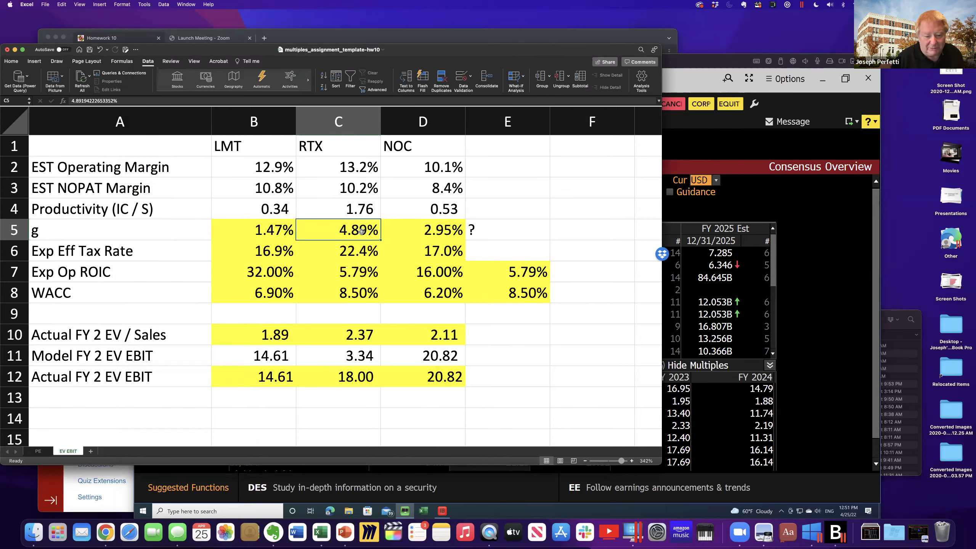
left_click(358, 378)
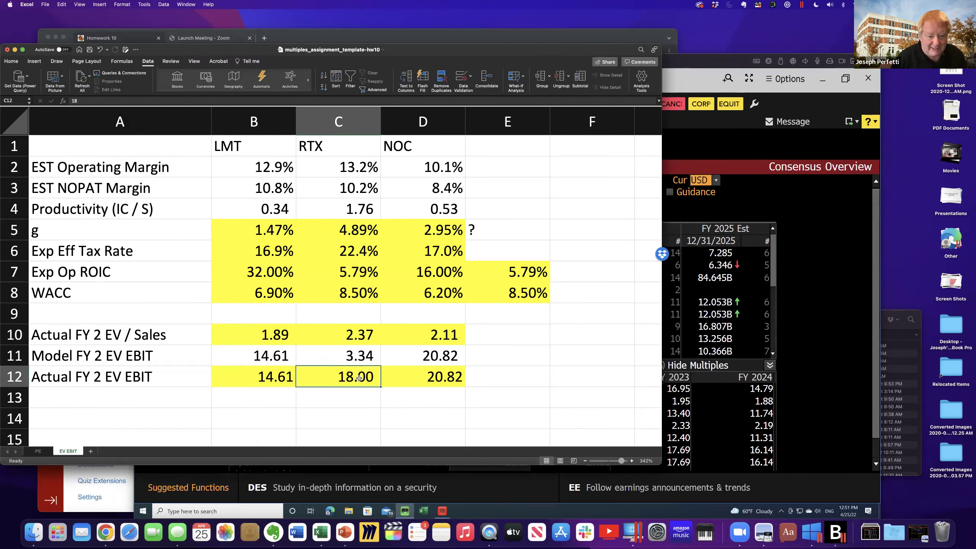
left_click(370, 275)
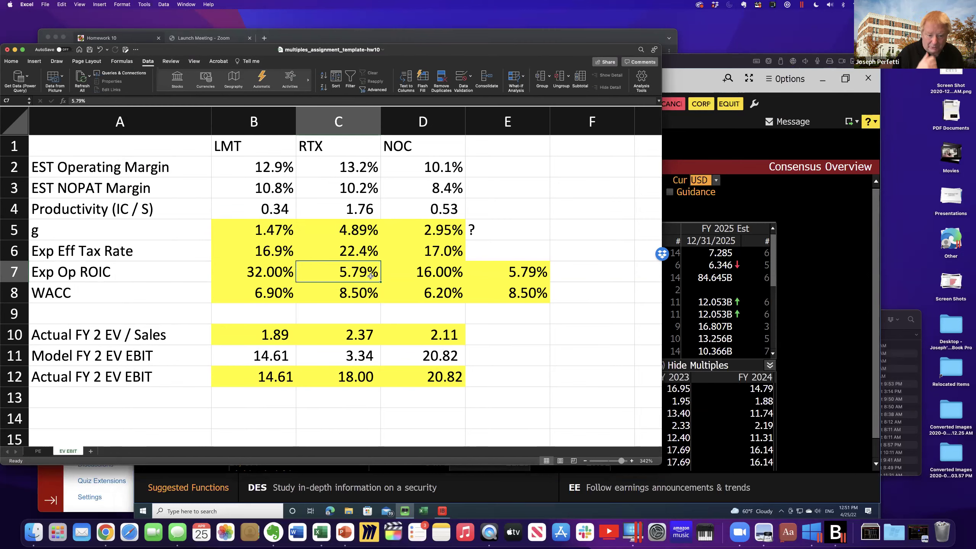
left_click(360, 231)
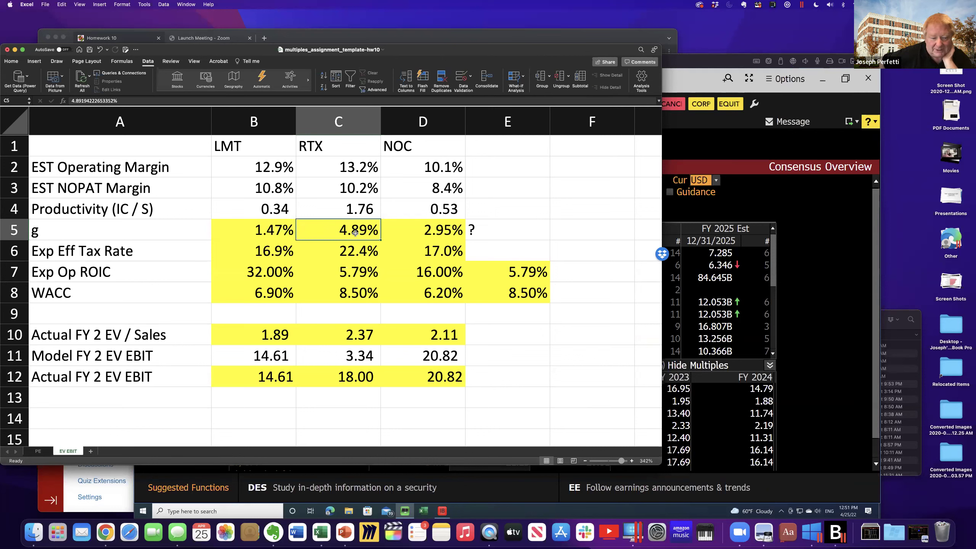
type("3")
key("Return")
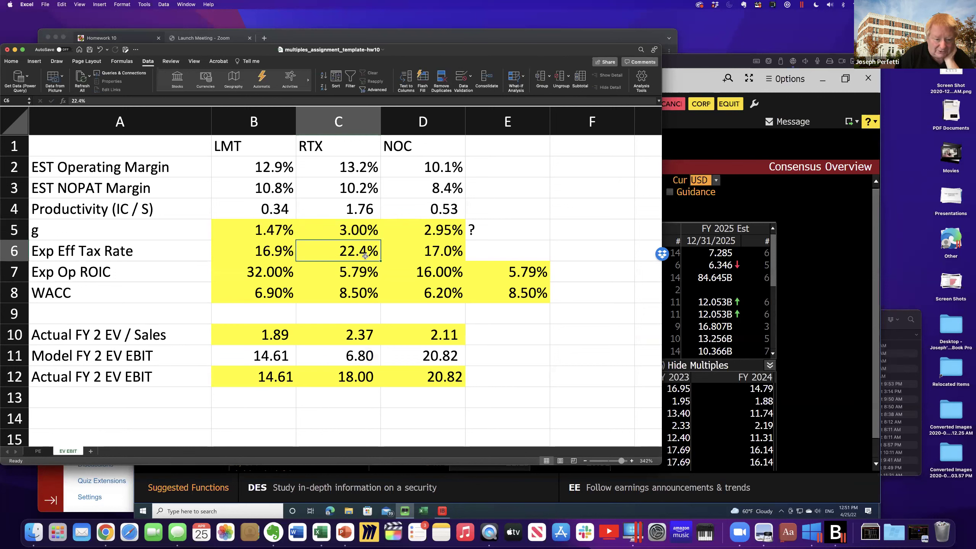
Step: Examine RTX's growth rate, Exp Op ROIC and WACC against its Actual FY 2 EV EBIT
left_click(365, 234)
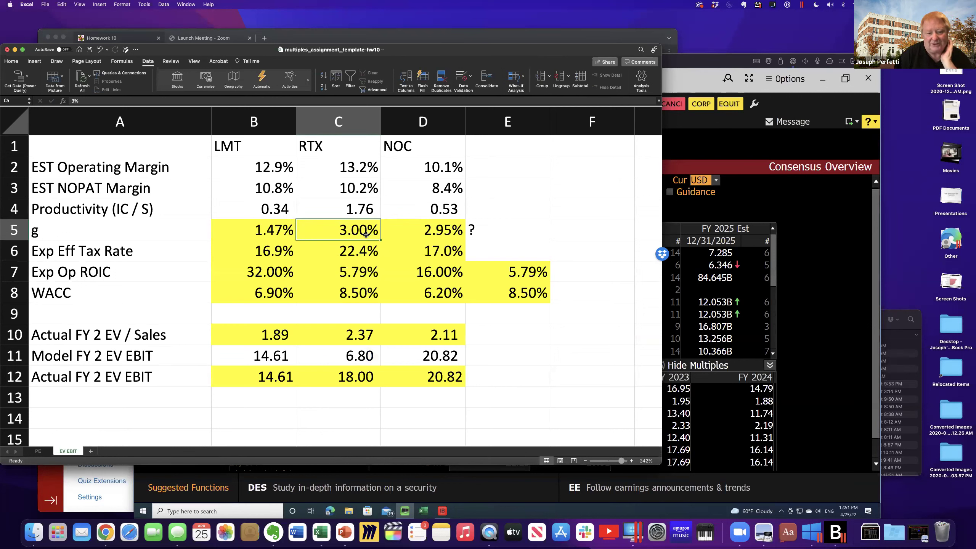
left_click(344, 272)
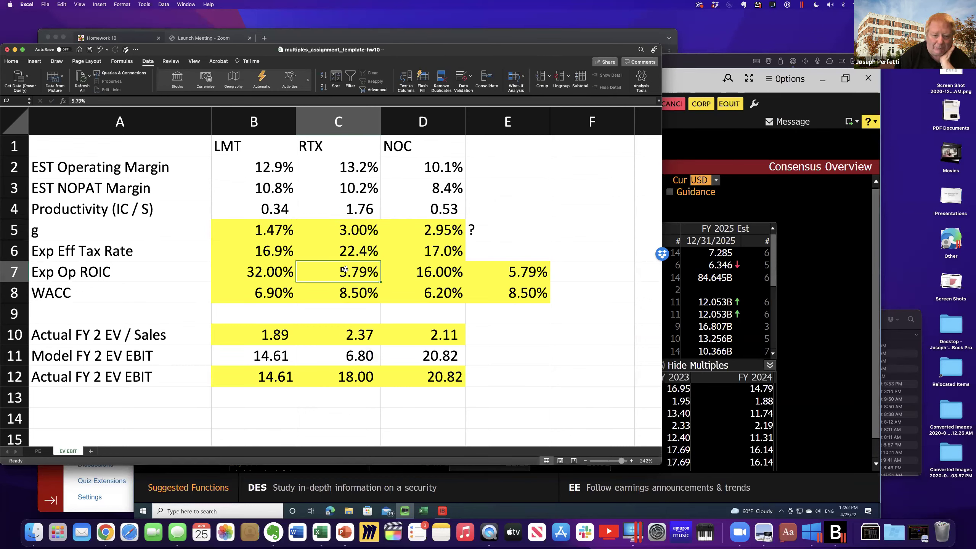
left_click(364, 231)
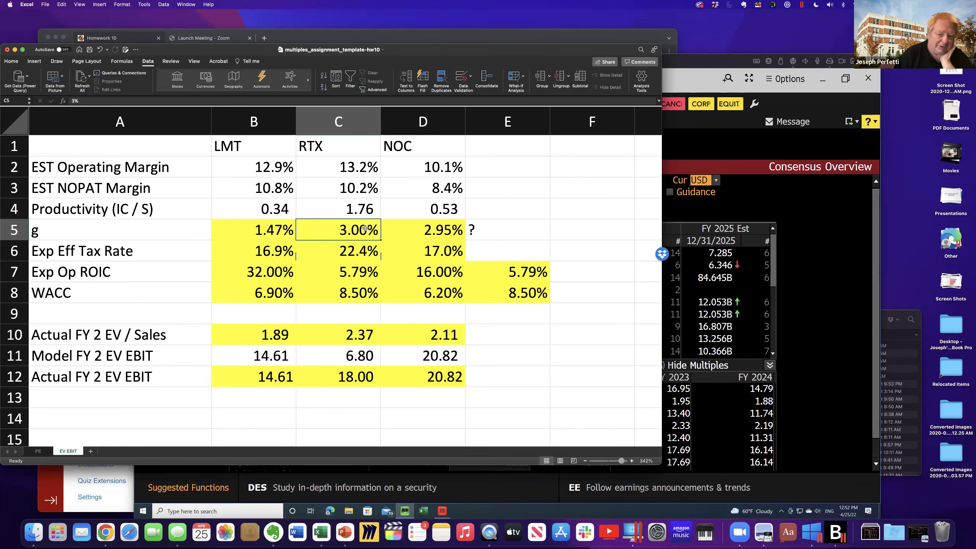
left_click(344, 271)
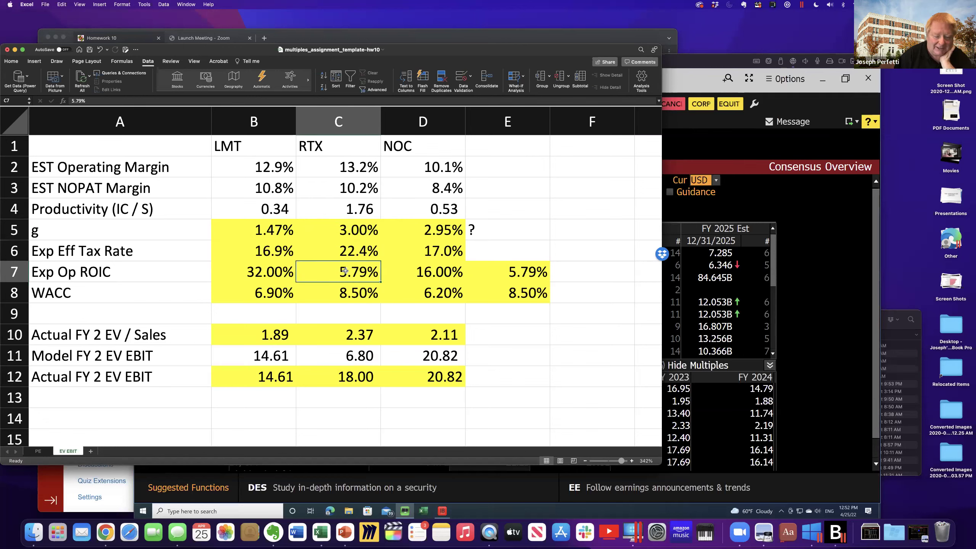
left_click(342, 368)
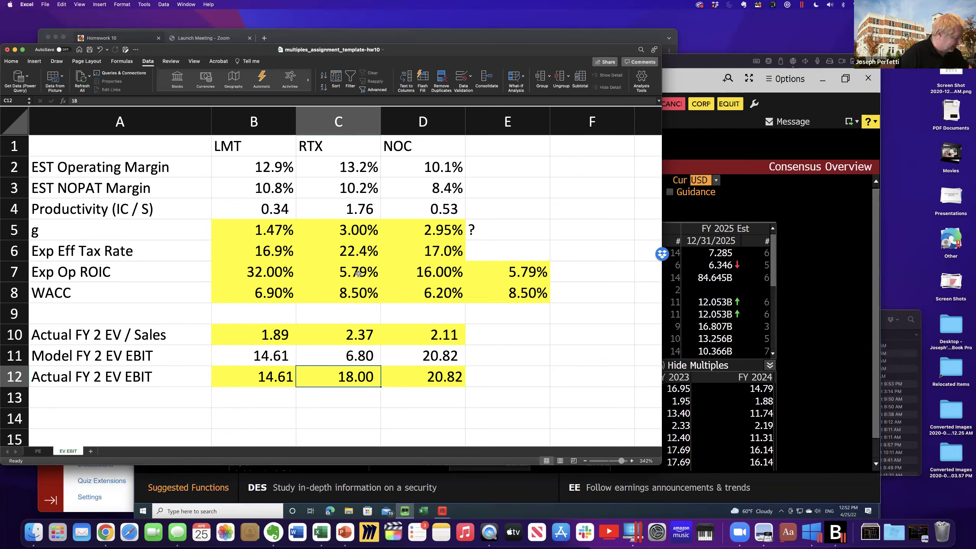
left_click(371, 289)
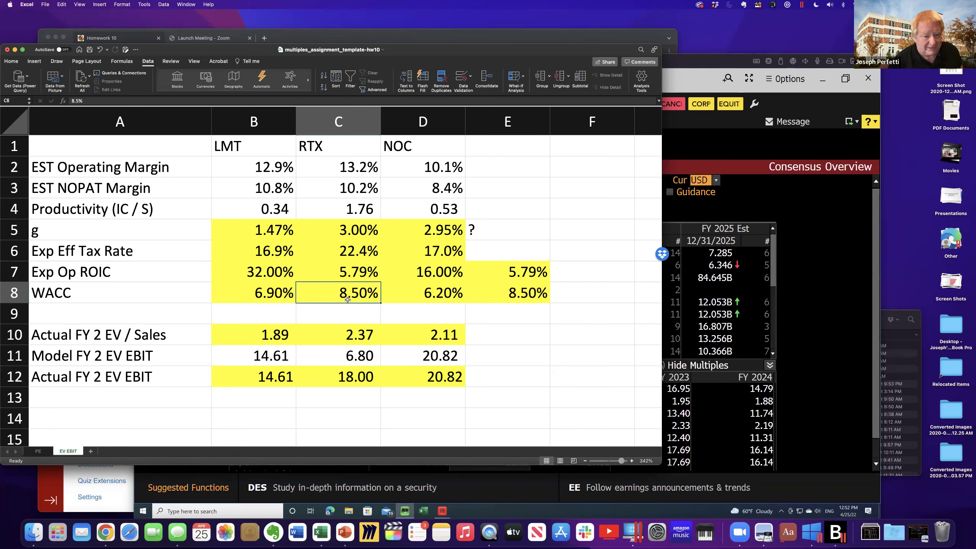
left_click(348, 381)
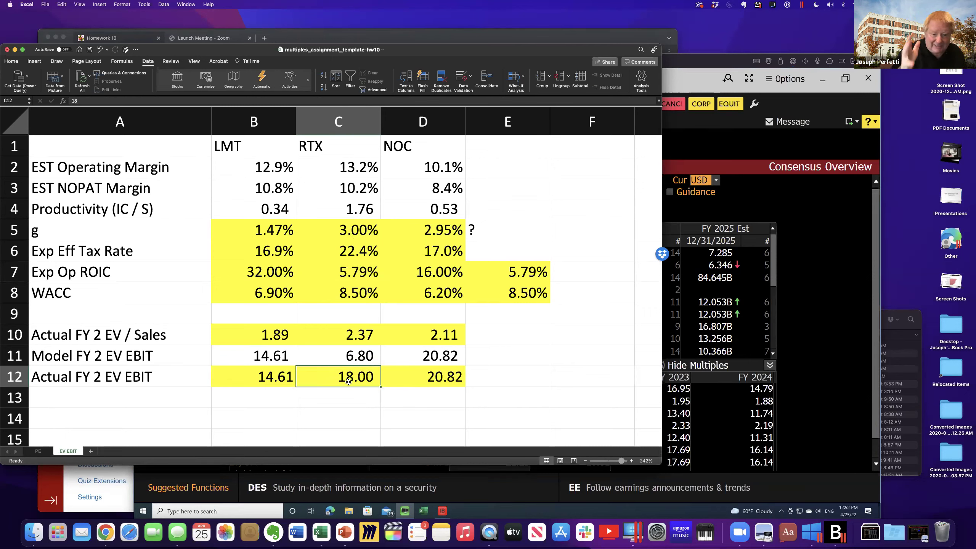
Step: Clear the contents of column E and delete the column from the EV EBIT sheet
left_click(516, 276)
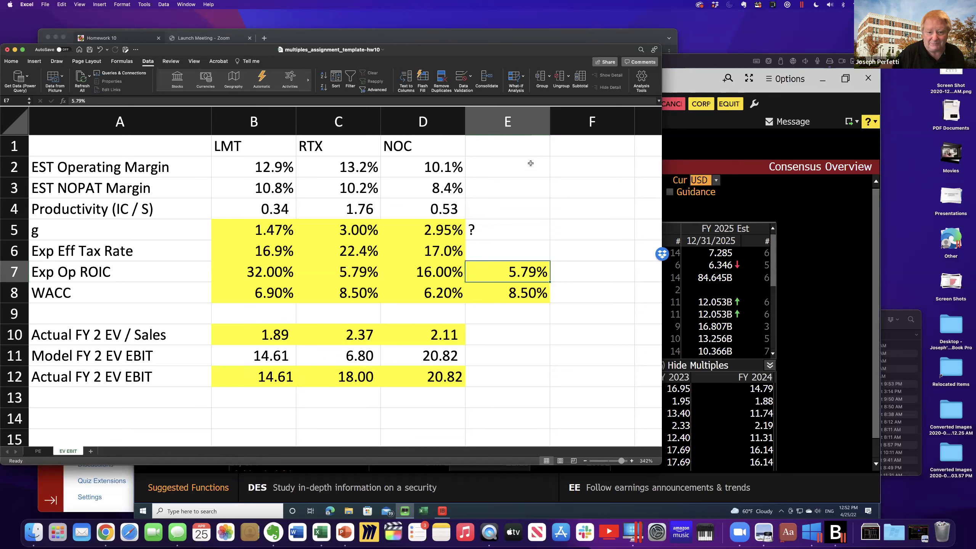
right_click(528, 128)
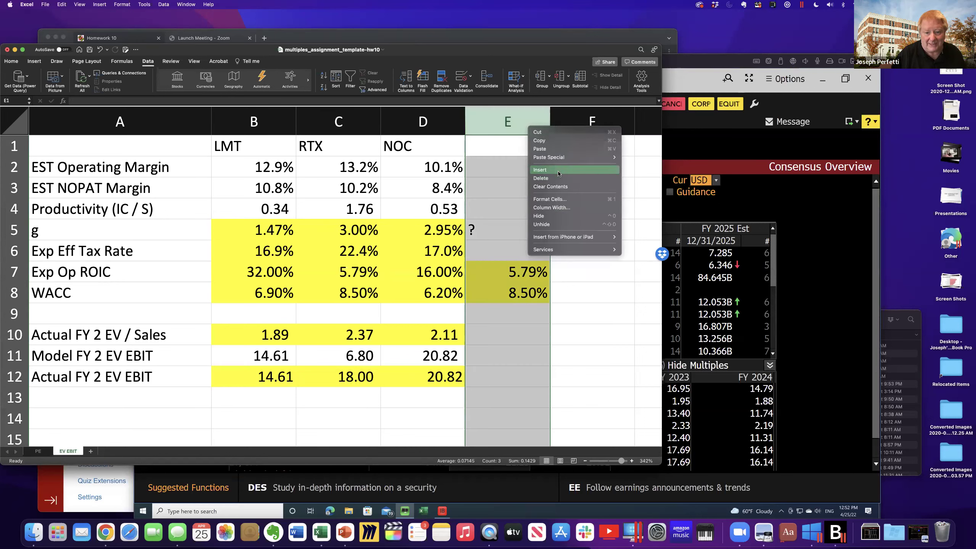
left_click(558, 187)
left_click(559, 188)
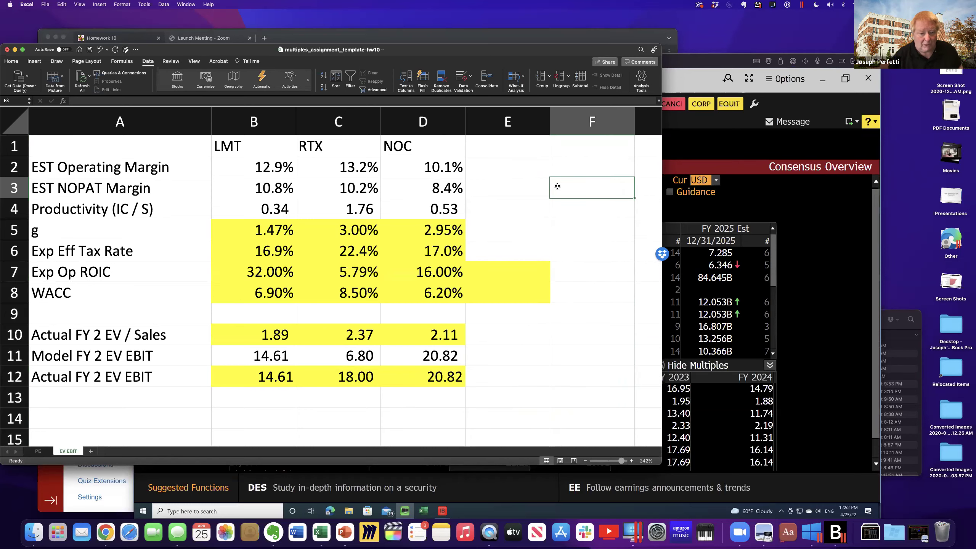
right_click(526, 125)
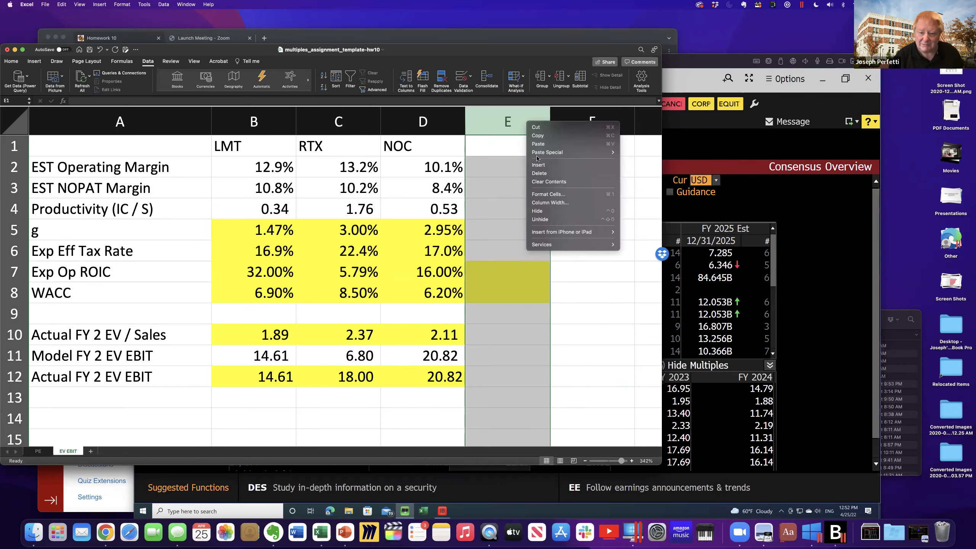
left_click(547, 174)
left_click(546, 176)
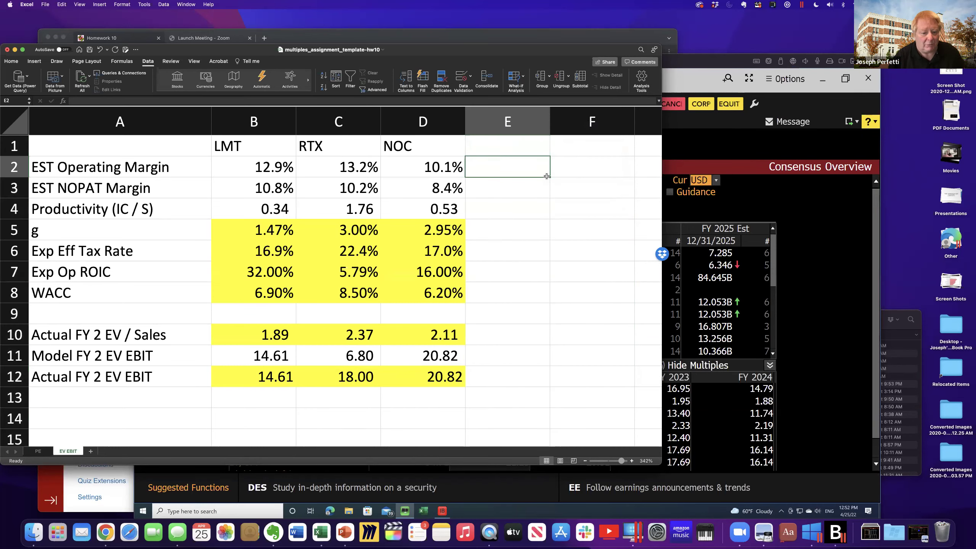
Step: Check RTX's Exp Op ROIC and compare the EST Operating Margin and EST NOPAT Margin formulas for LMT and RTX
left_click(331, 271)
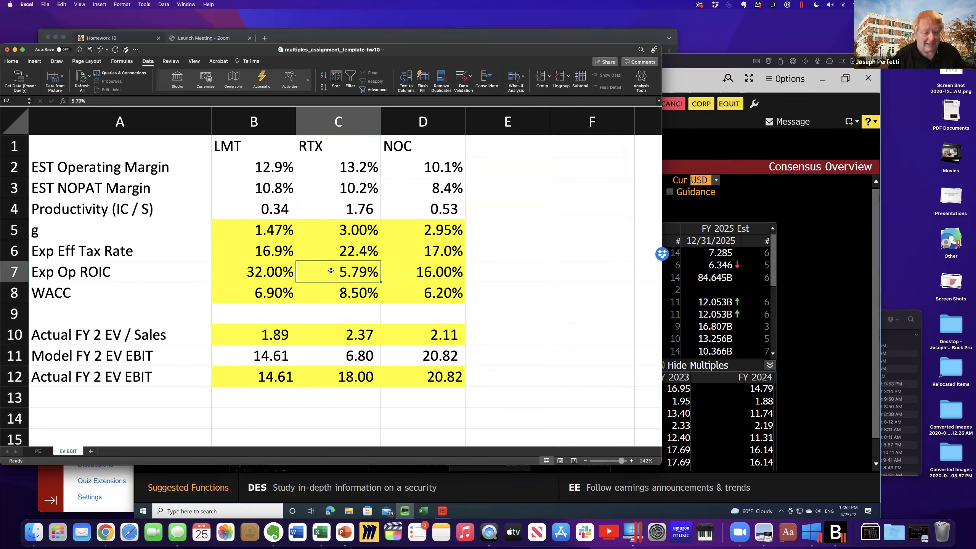
left_click(350, 166)
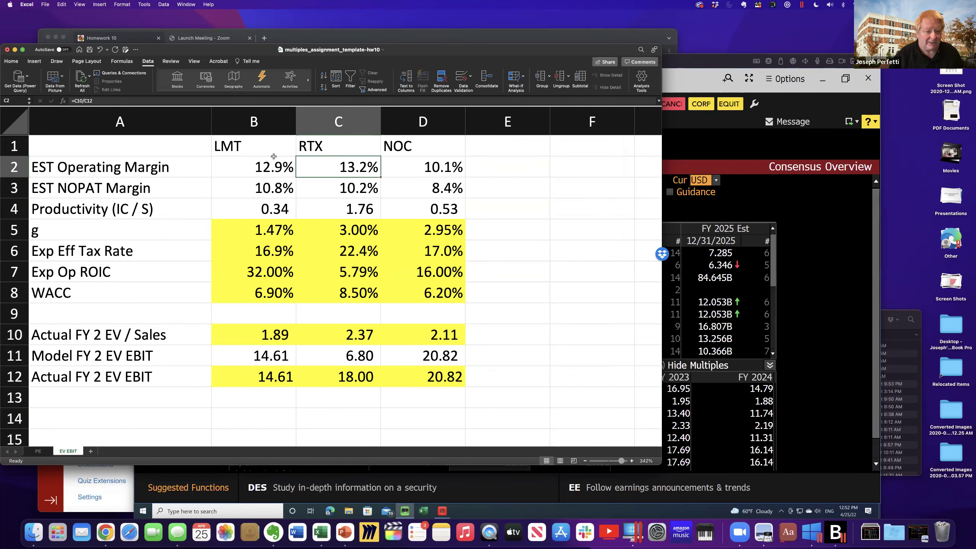
left_click(273, 156)
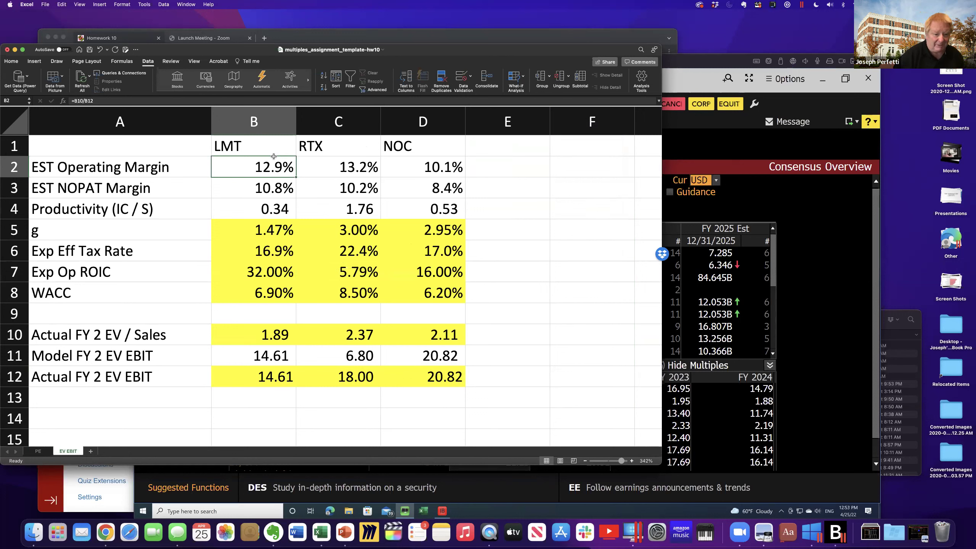
left_click(265, 182)
left_click(336, 189)
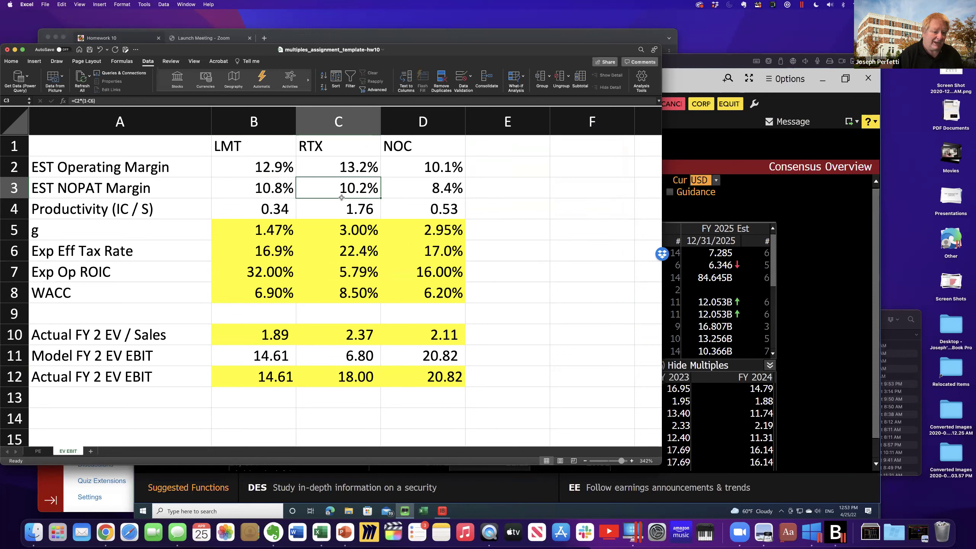
Step: Compare the Exp Op ROIC and the EST Operating Margin and EST NOPAT Margin formulas of LMT and RTX
left_click(277, 268)
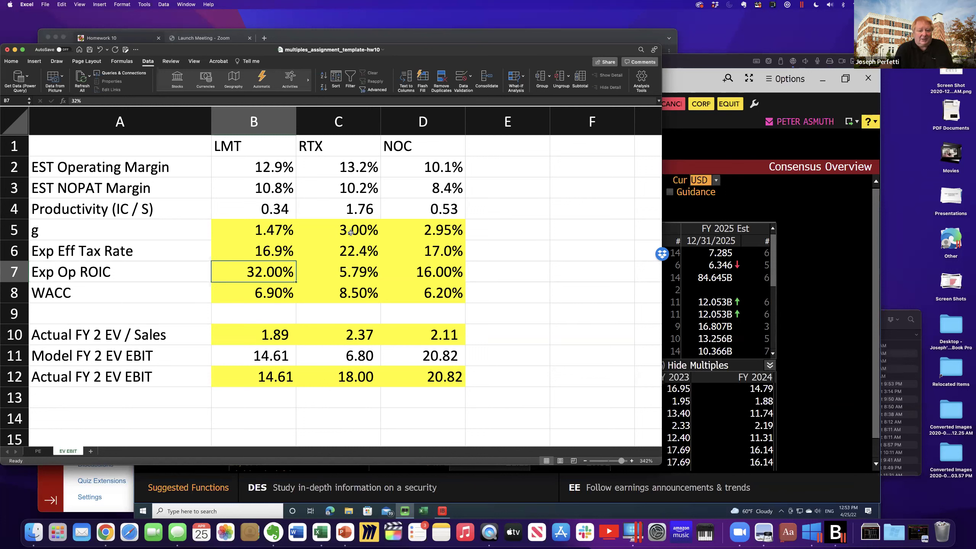
left_click(356, 180)
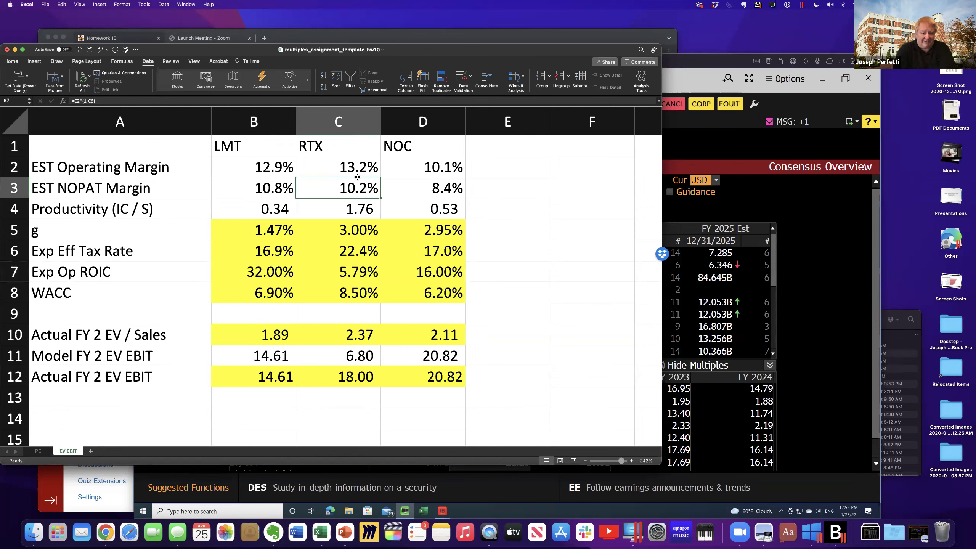
left_click(309, 165)
left_click(281, 166)
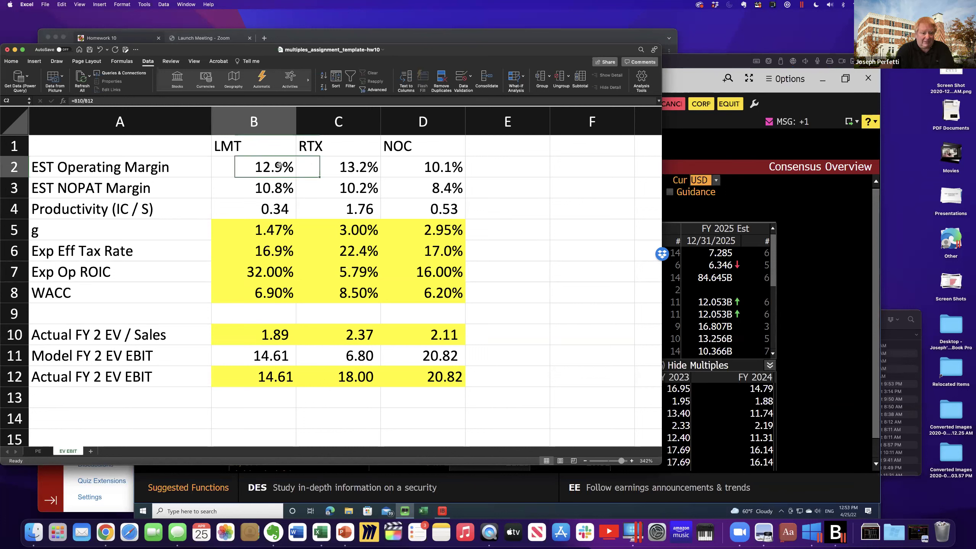
left_click(333, 170)
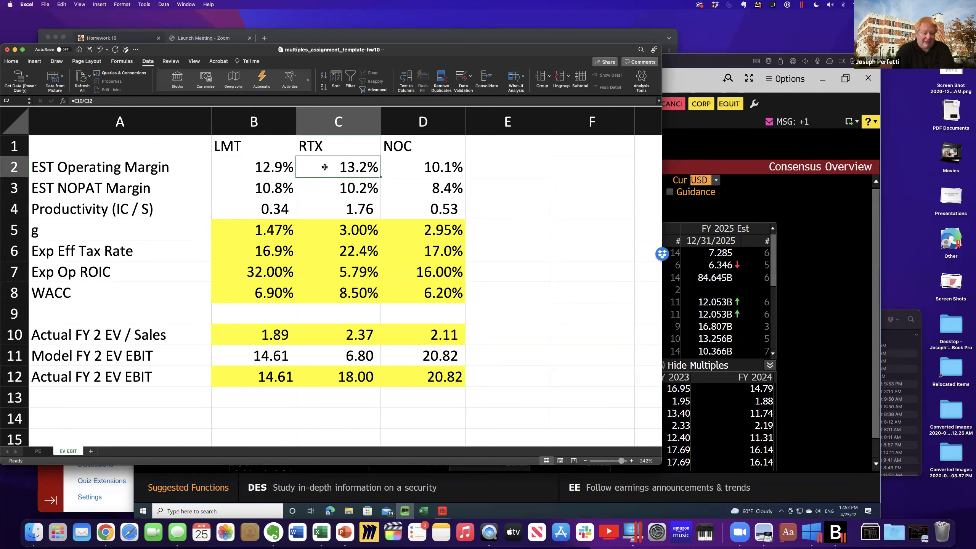
left_click(255, 163)
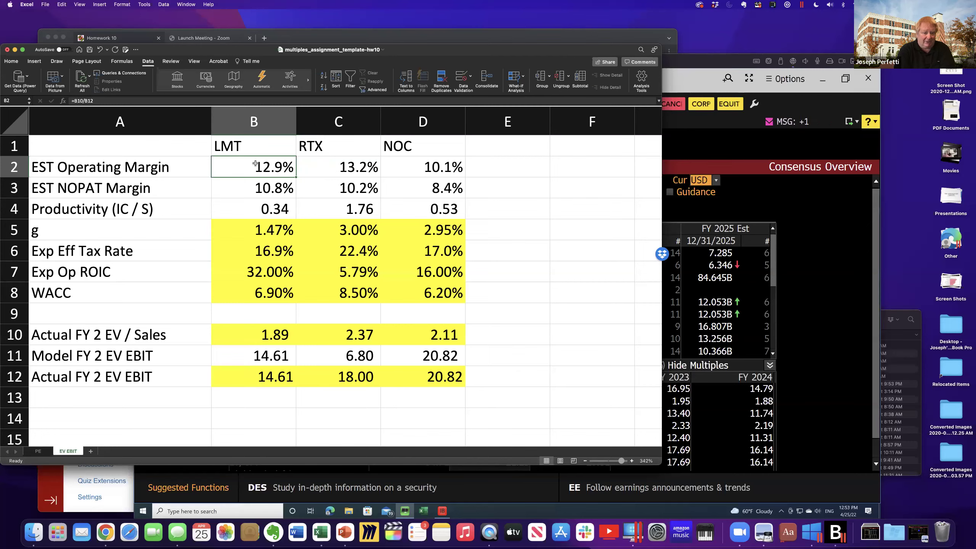
left_click(361, 285)
Step: Set RTX's Exp Op ROIC in C7 of the EV EBIT sheet to 30%
left_click(267, 275)
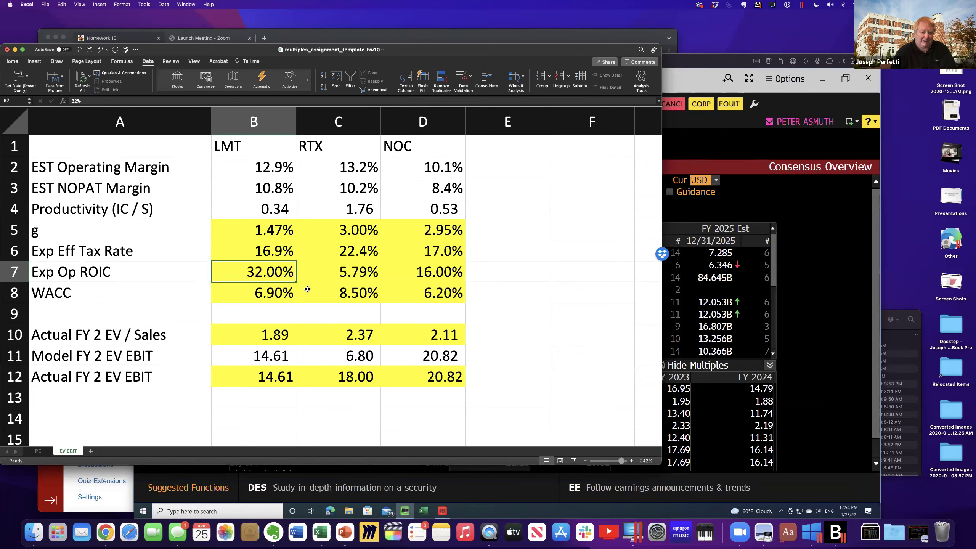
left_click(342, 275)
type("30")
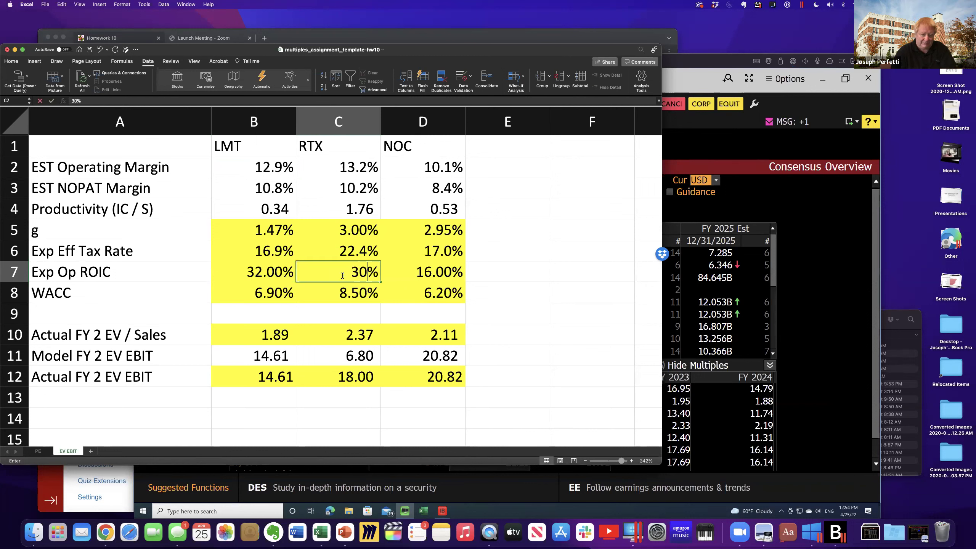
key("Return")
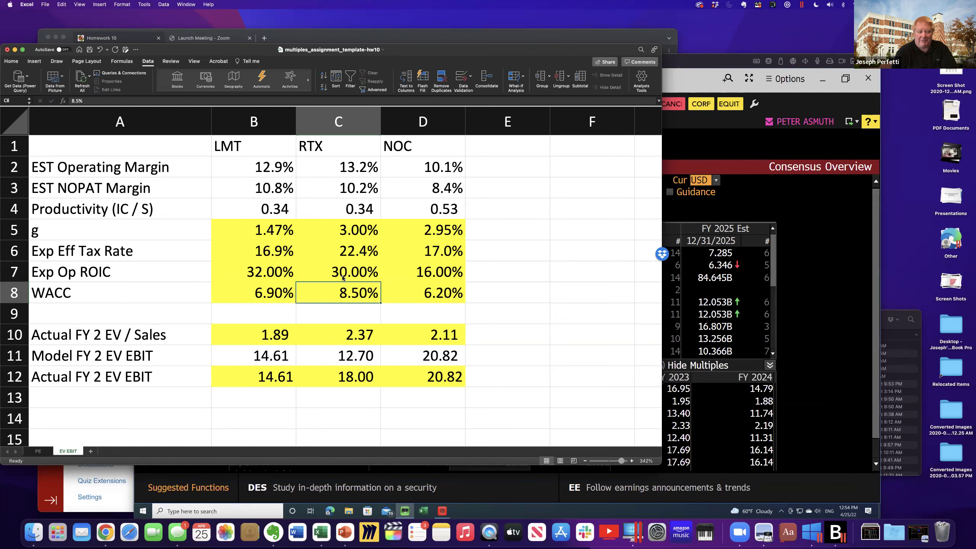
Step: Review RTX's margin, Productivity, Exp Op ROIC and WACC cells against LMT's NOPAT margin and Productivity formulas
left_click(334, 165)
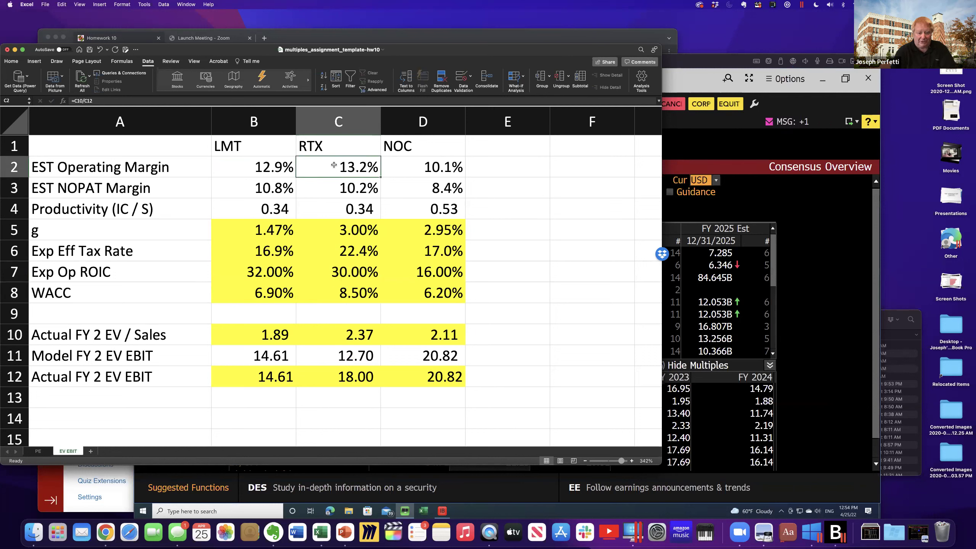
left_click(351, 266)
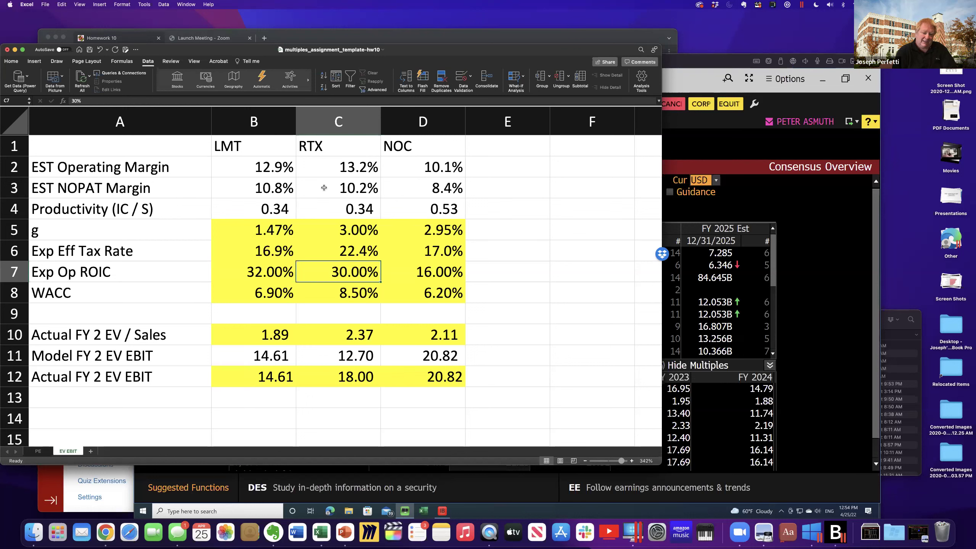
left_click(276, 186)
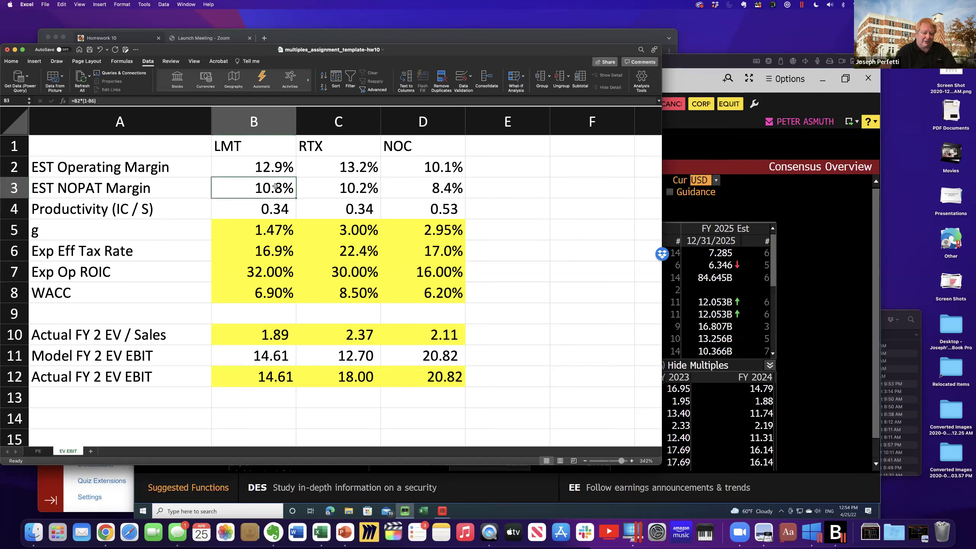
left_click(344, 224)
left_click(318, 213)
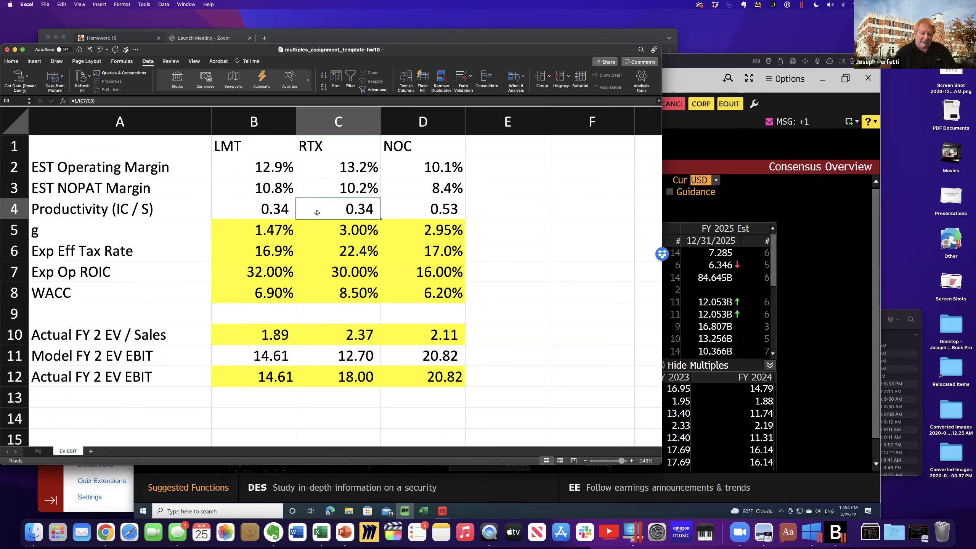
left_click(260, 210)
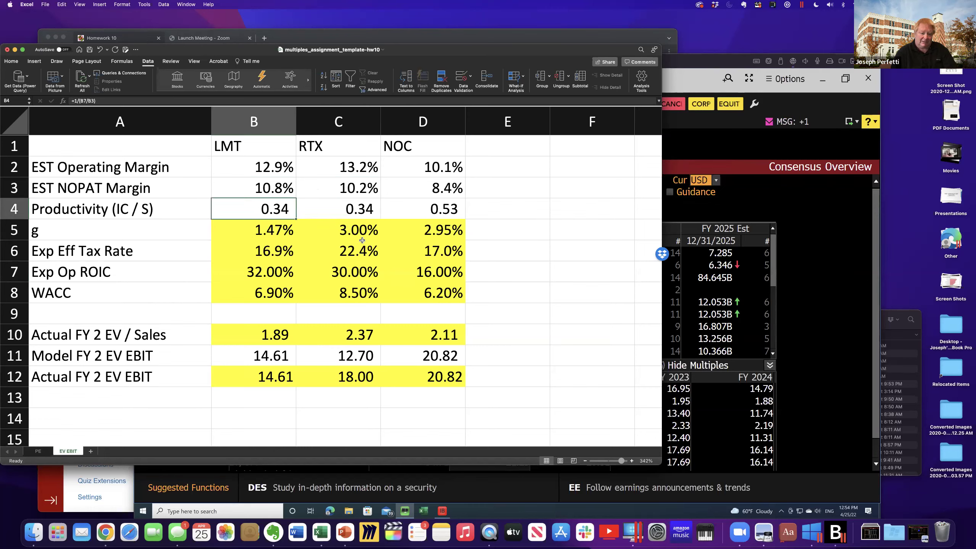
left_click(347, 270)
left_click(347, 284)
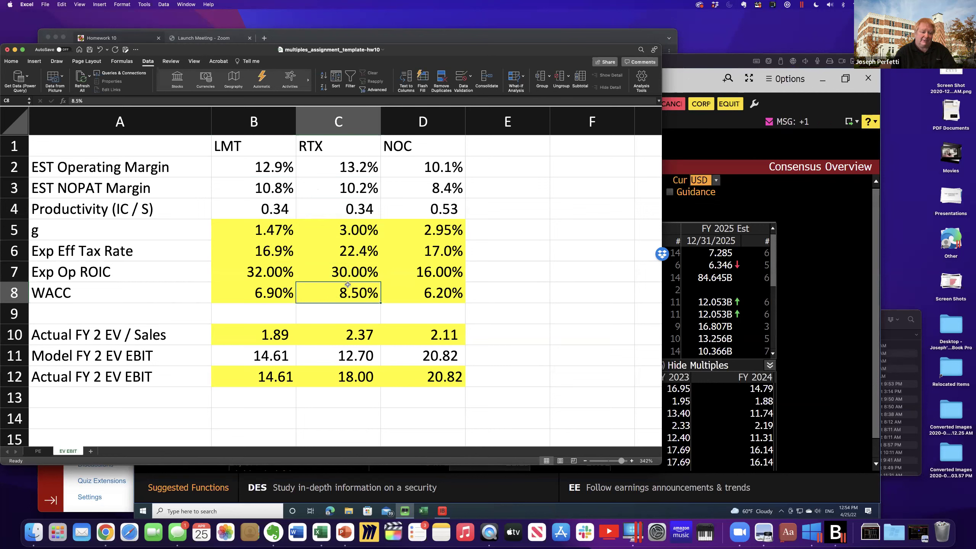
Step: Run Goal Seek to bring RTX's Model FY 2 EV EBIT in C11 to 18 by changing growth in C5, and save the workbook
left_click(352, 237)
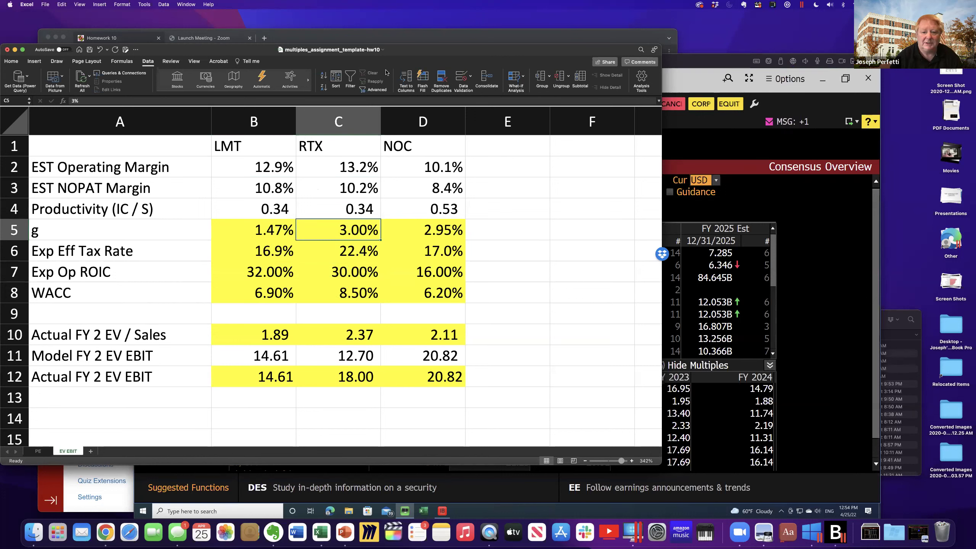
left_click(514, 77)
left_click(526, 99)
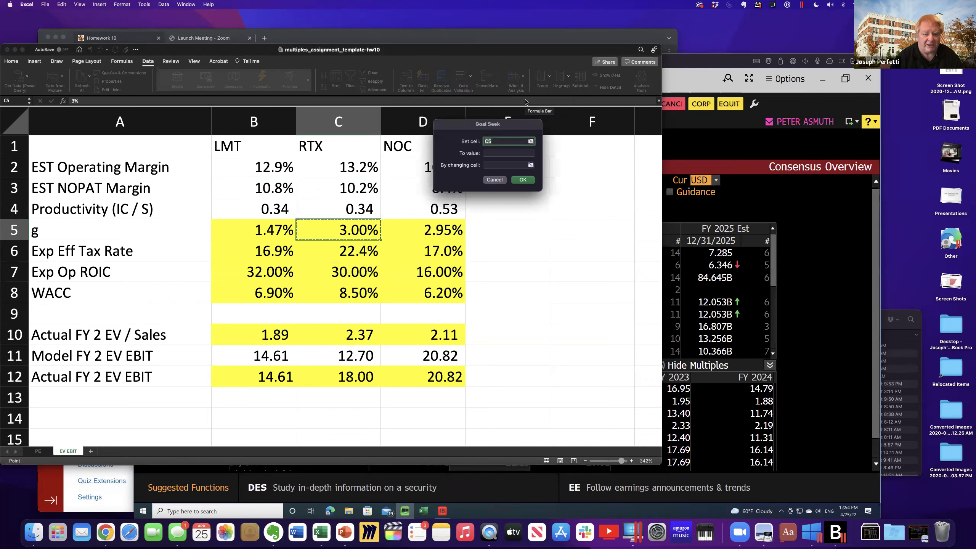
left_click_drag(373, 236, 376, 239)
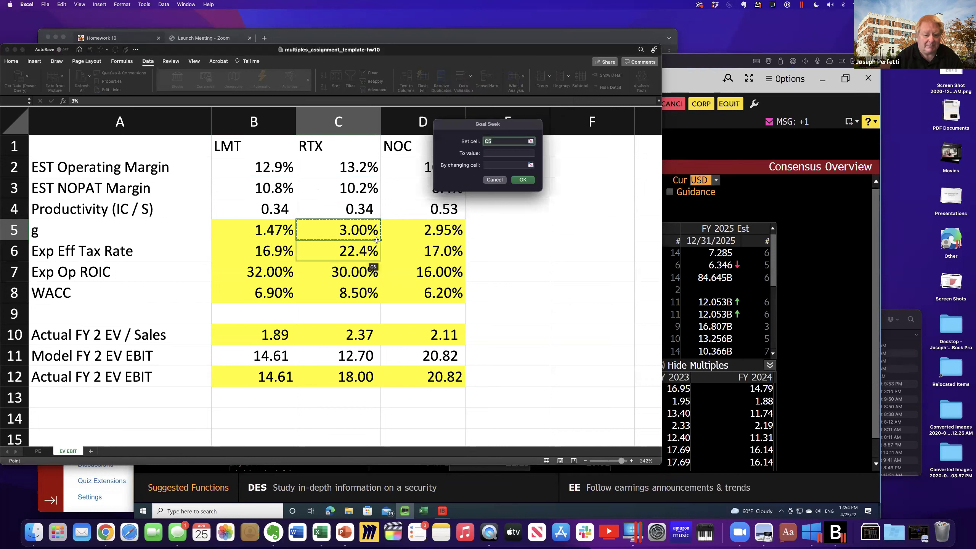
left_click(331, 356)
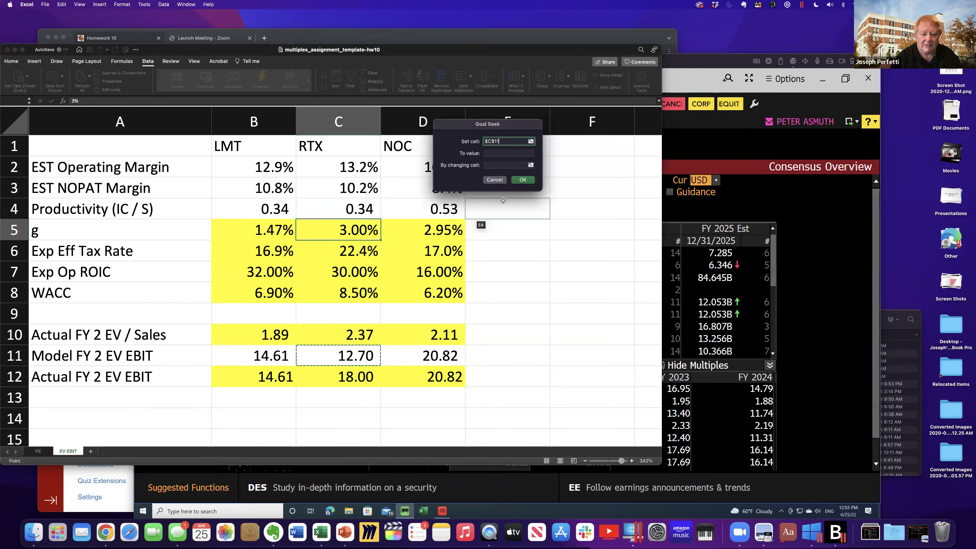
left_click(504, 153)
type("18")
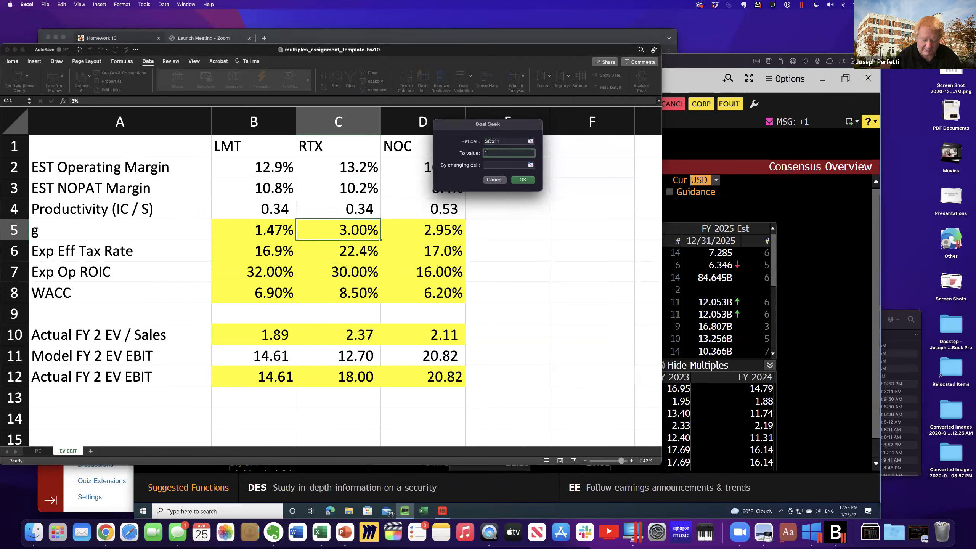
left_click(503, 165)
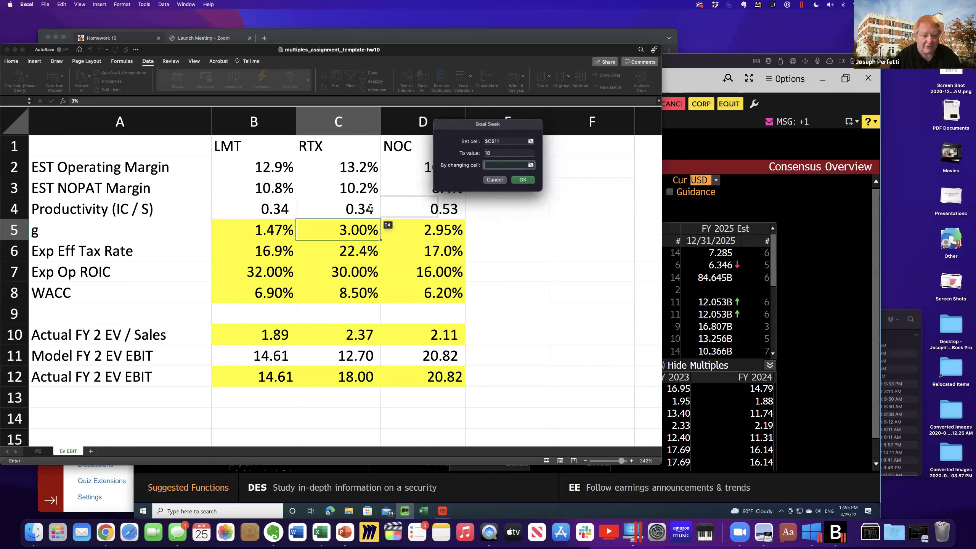
left_click(346, 231)
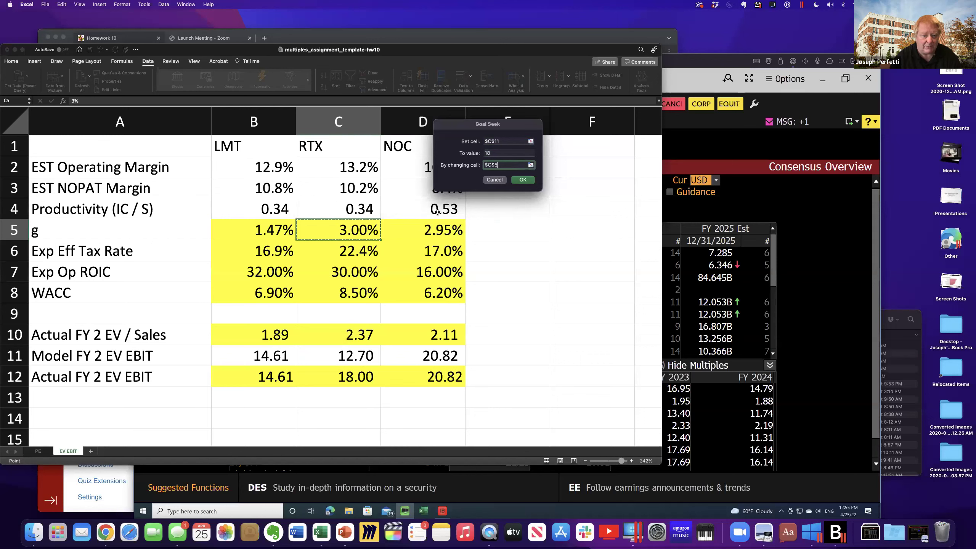
left_click(533, 181)
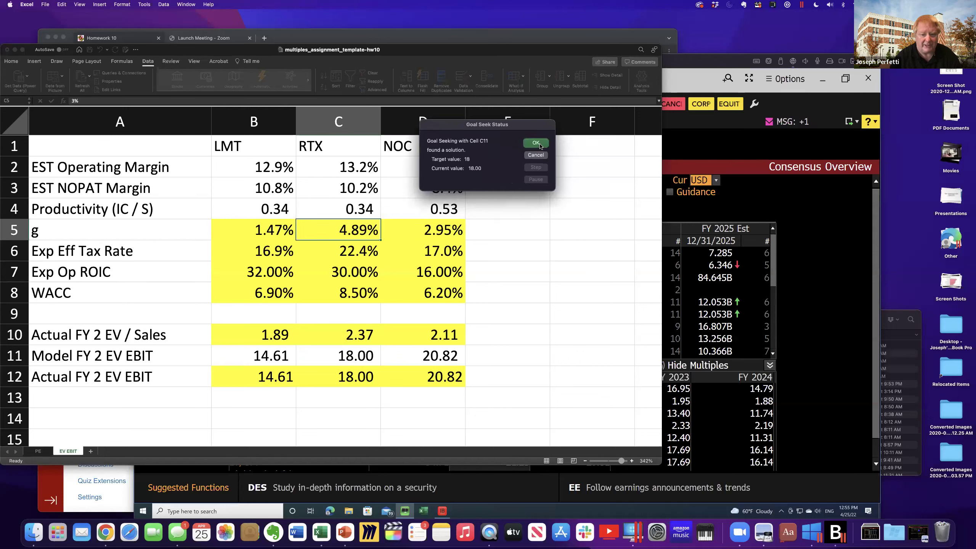
left_click(539, 144)
left_click(89, 50)
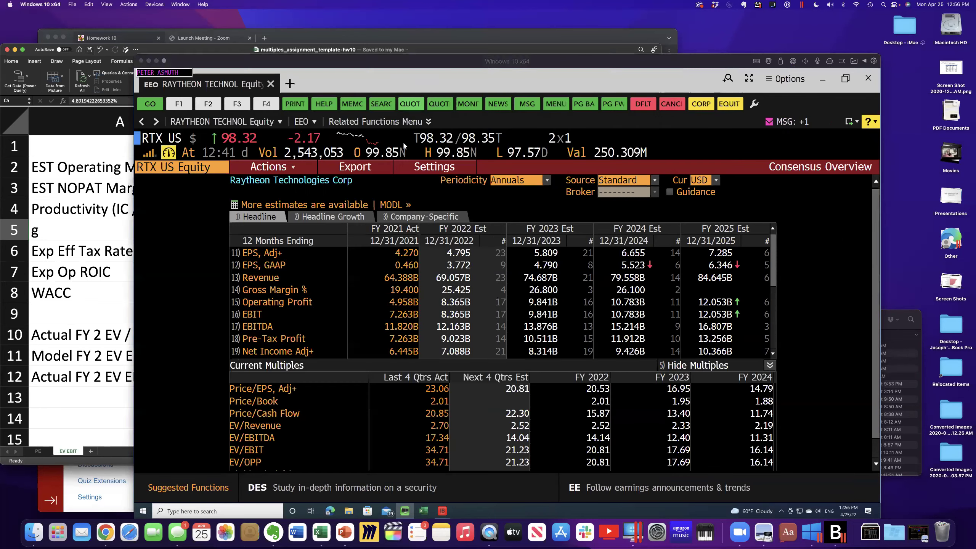
Step: Switch to Bloomberg, open RTX's Company Guidance with GUID, and examine its revenue, free cash and tax rate guidance
left_click(770, 122)
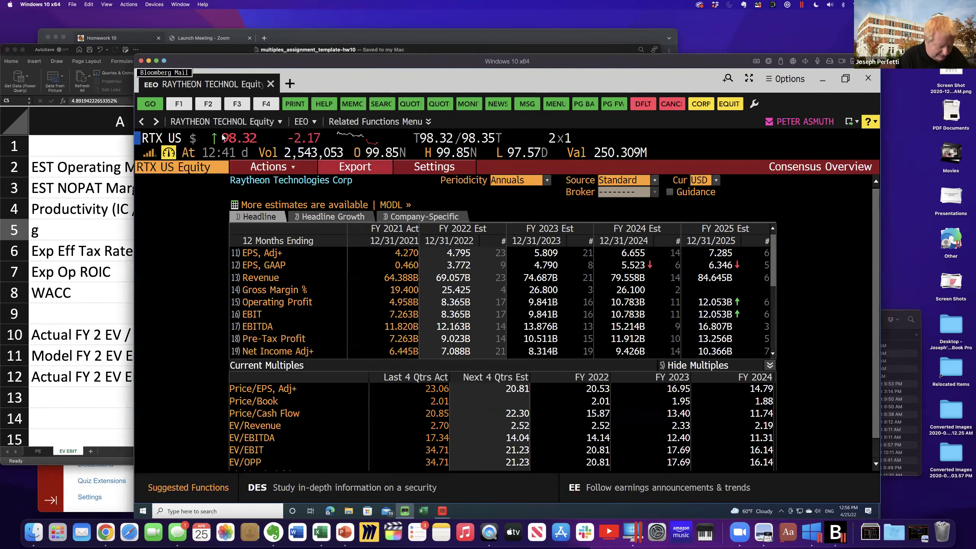
type("GUID")
key("Return")
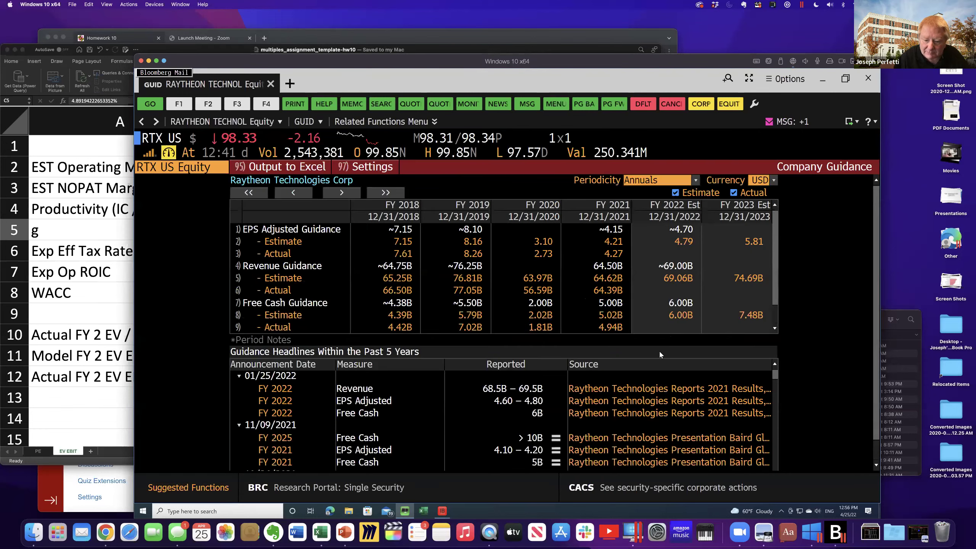
scroll(740, 285, "down", 1)
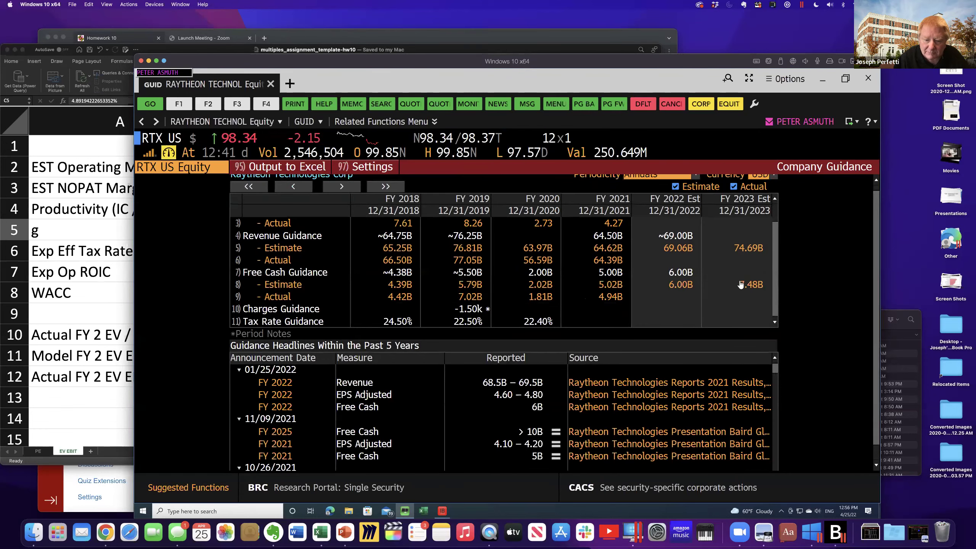
scroll(526, 292, "down", 1)
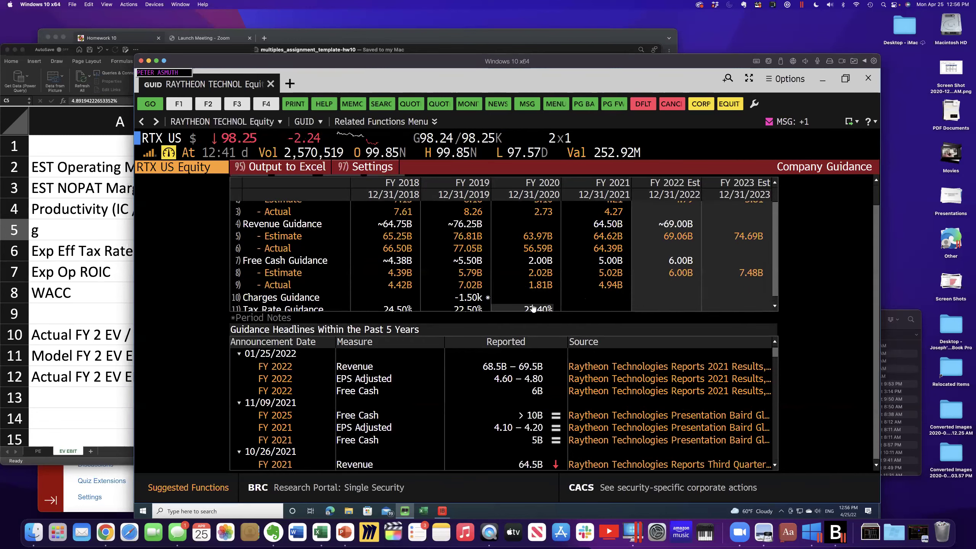
scroll(532, 307, "down", 1)
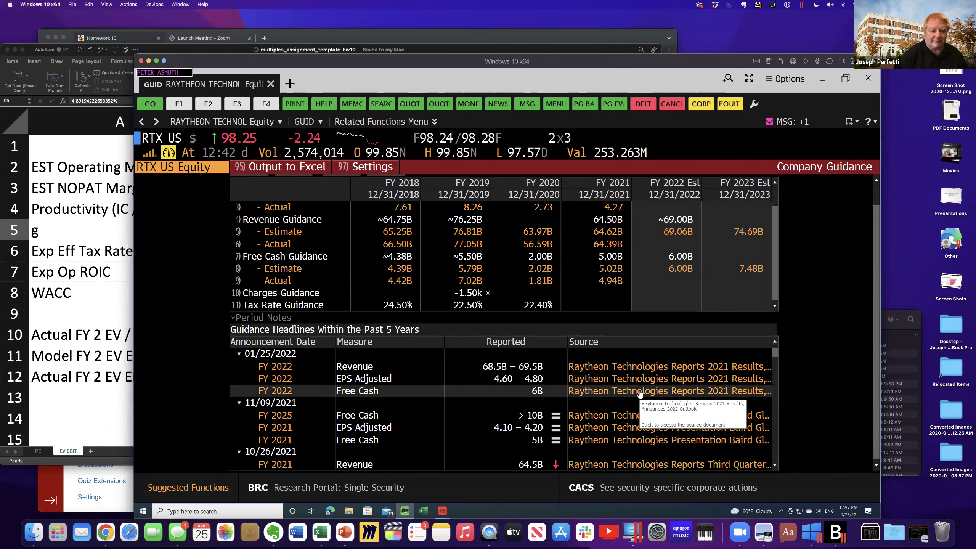
Step: Switch back to Excel, compare RTX's inputs on the EV EBIT and PE sheets, and check the Exp ROE formula in PE cell C4
left_click(65, 295)
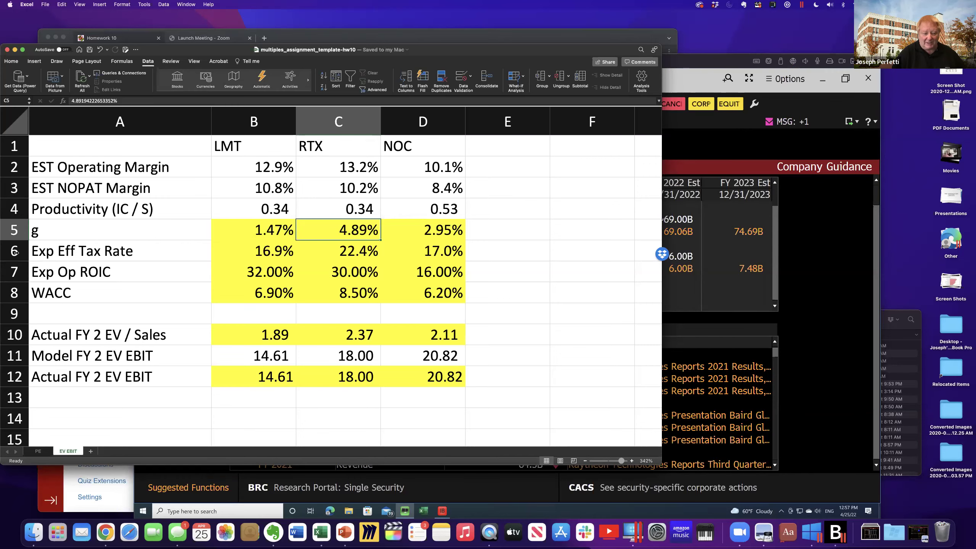
left_click(38, 451)
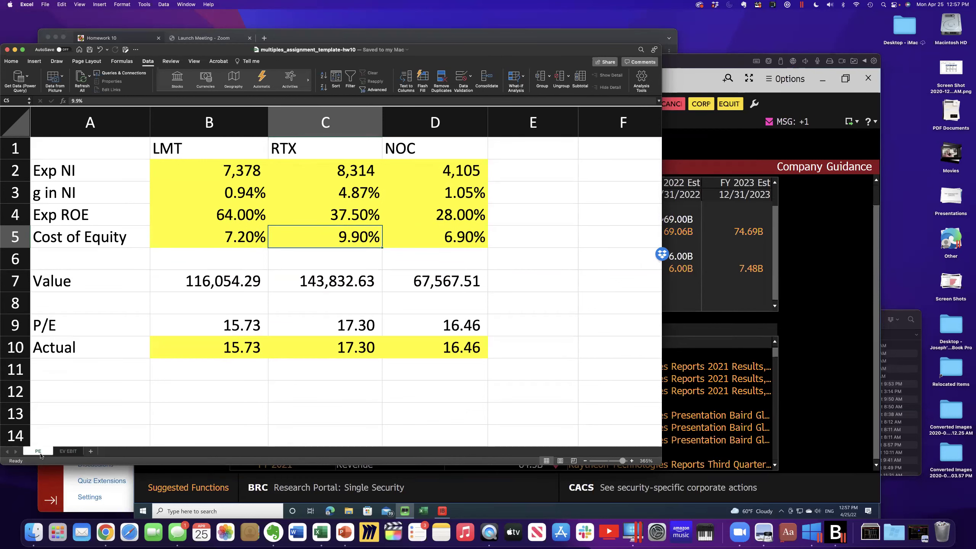
left_click(63, 451)
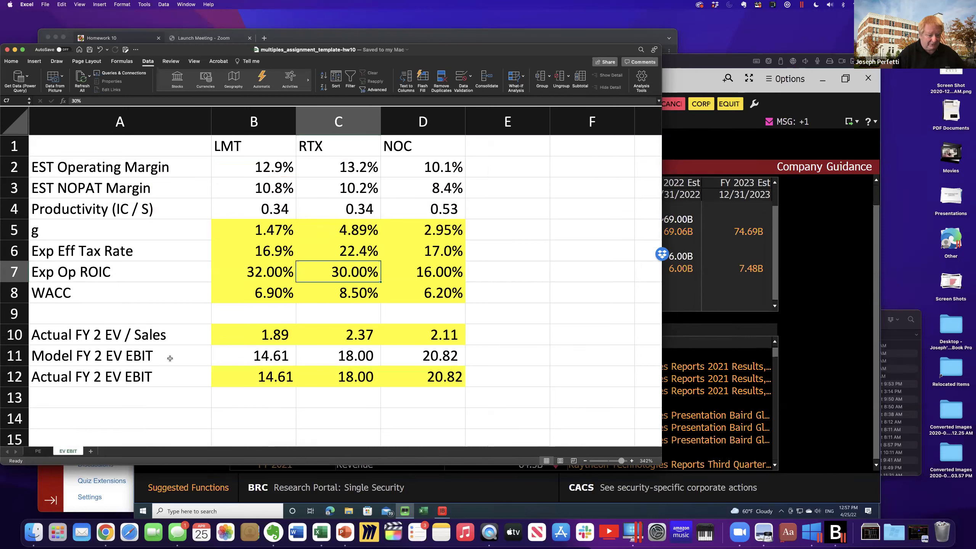
left_click(38, 450)
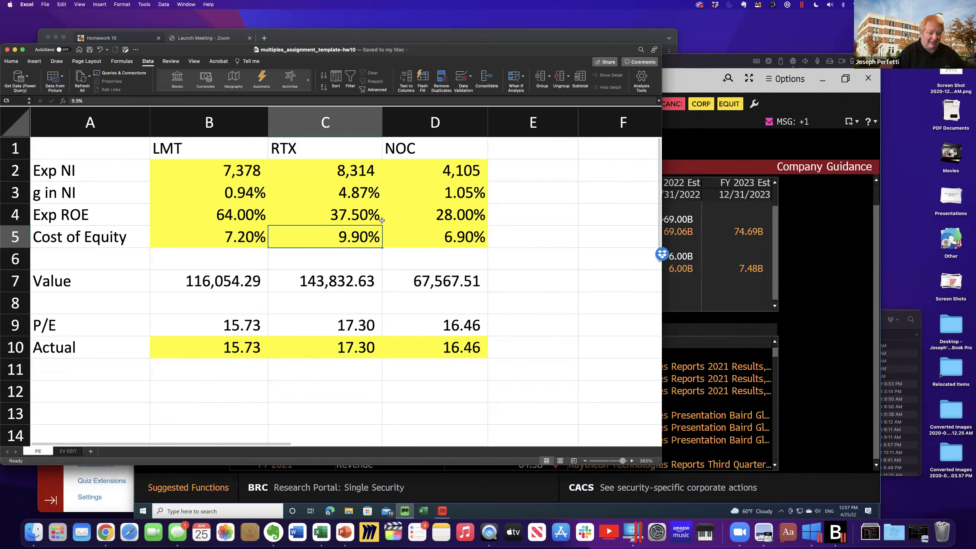
left_click(344, 216)
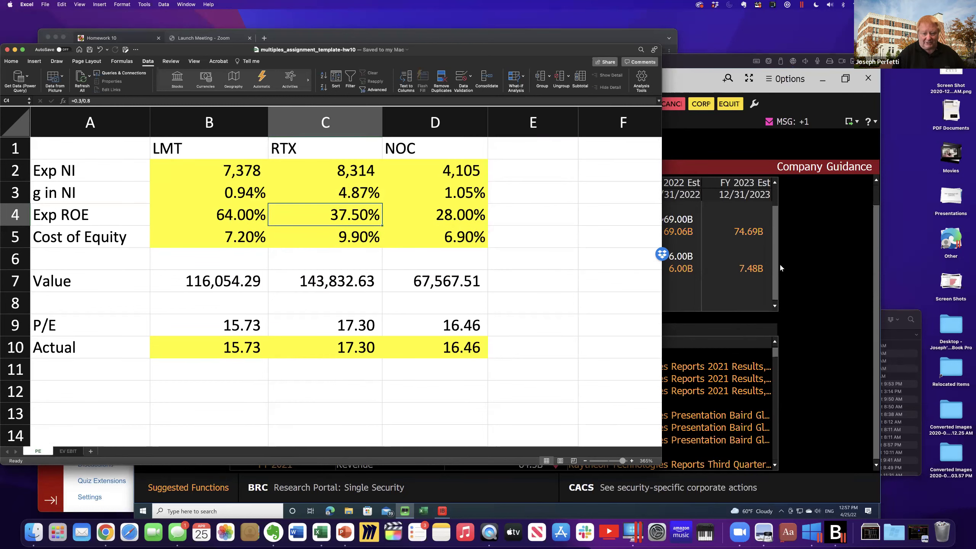
Step: Switch to Bloomberg and open RTX's Weighted Average Cost of Capital breakdown with the WACC function
left_click(803, 278)
type("WACC")
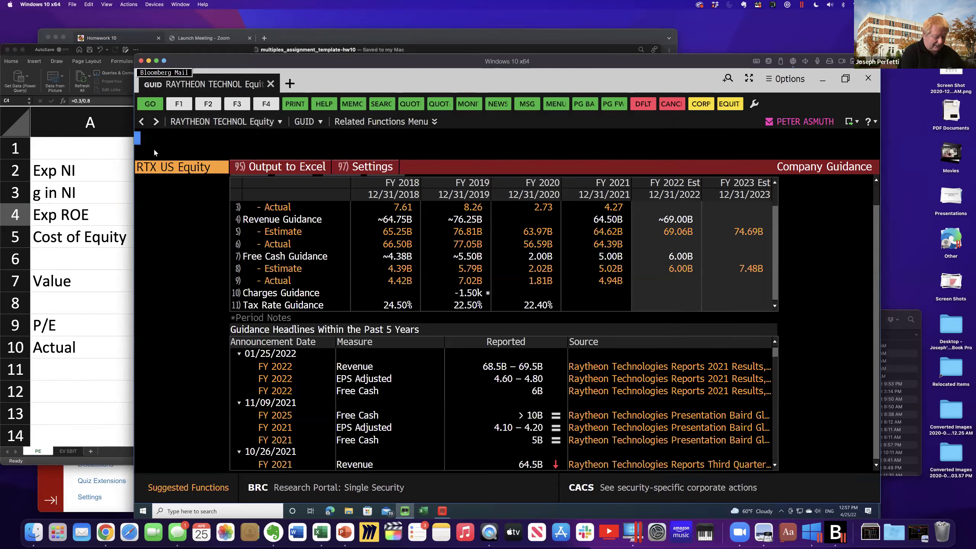
key("Return")
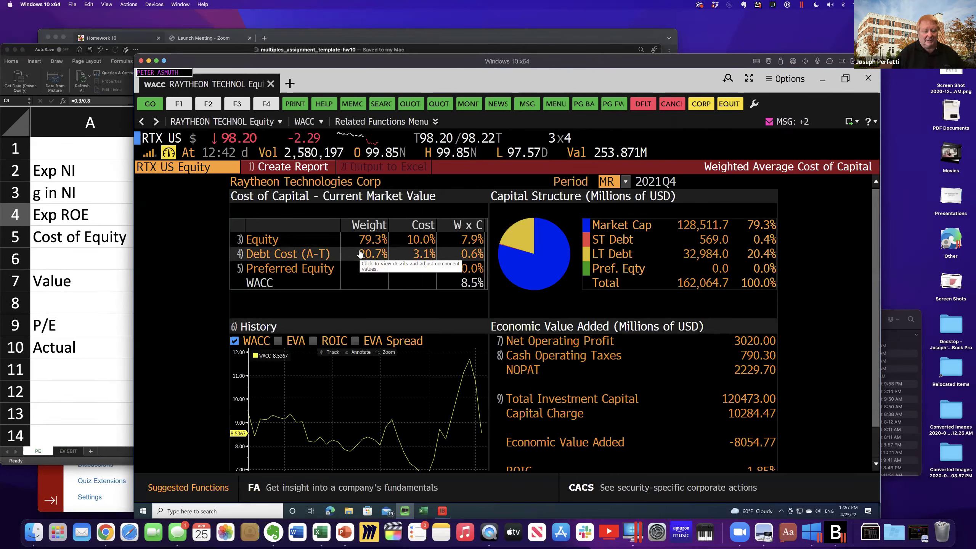
Step: Switch back to Excel and examine the Exp ROE formula for RTX in C4 of the PE sheet
left_click(52, 260)
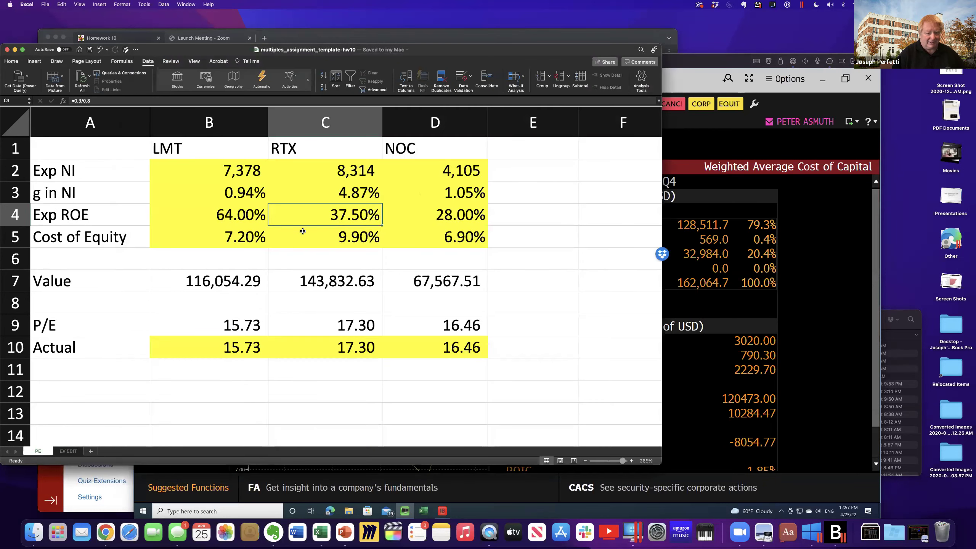
double_click(339, 216)
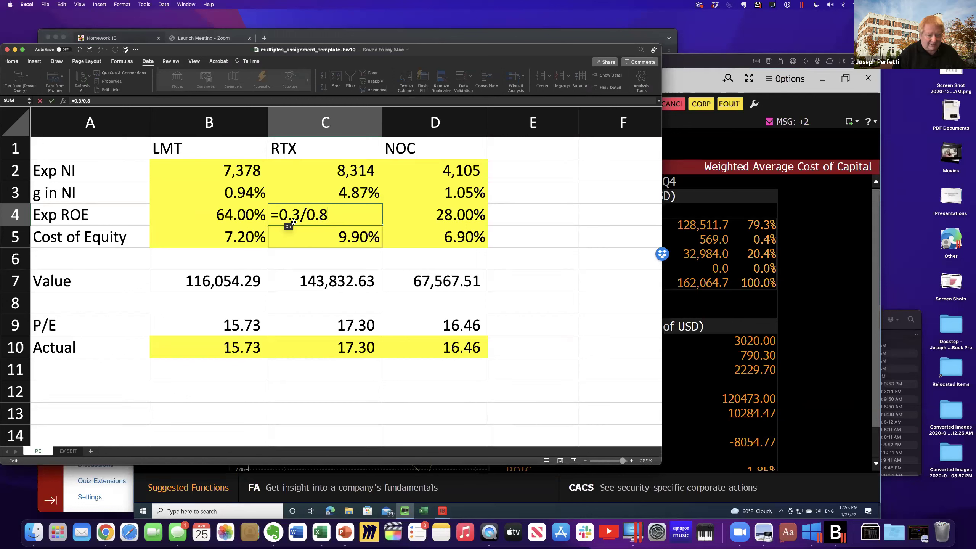
key("Return")
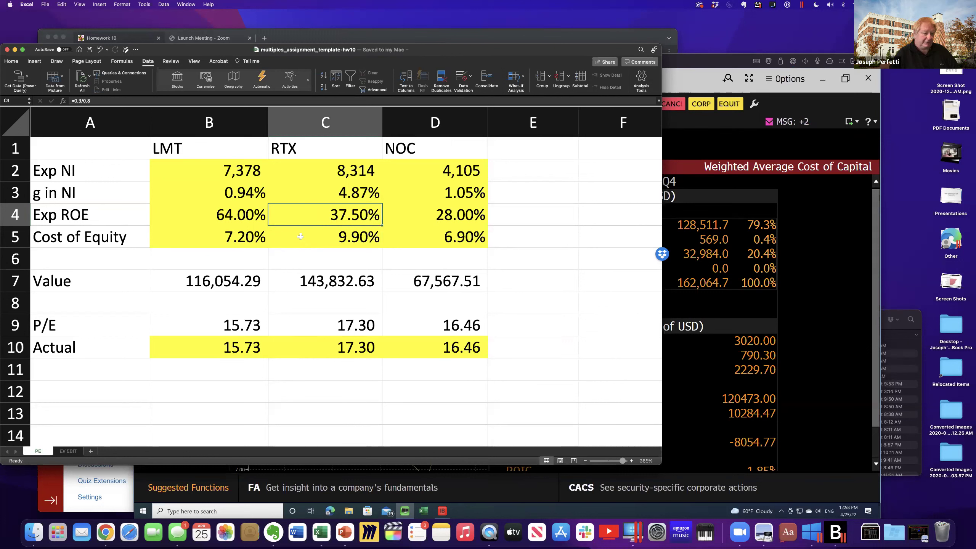
Step: Compare LMT's and RTX's cost of equity and growth in net income on the PE sheet, along with RTX's Exp ROE and actual P/E
left_click(10, 241)
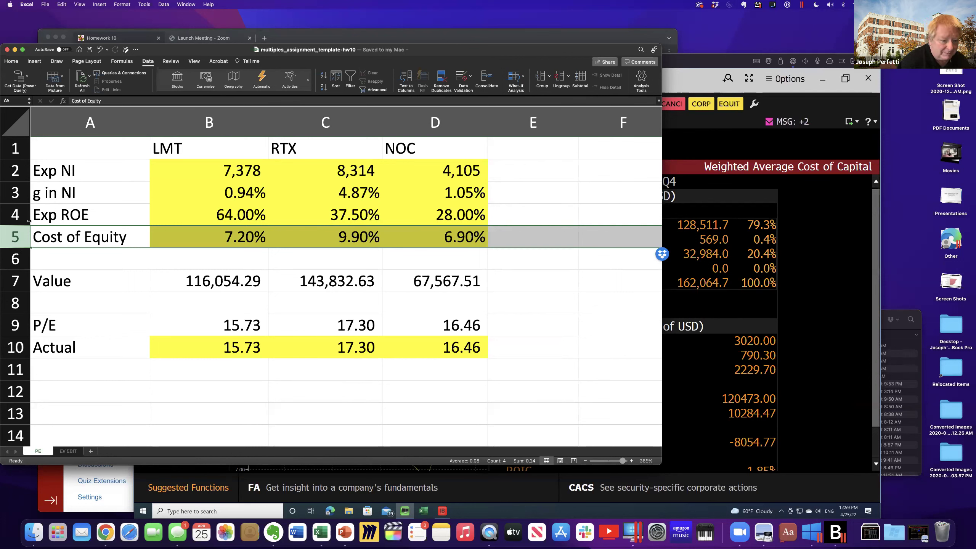
left_click(219, 225)
left_click(225, 238)
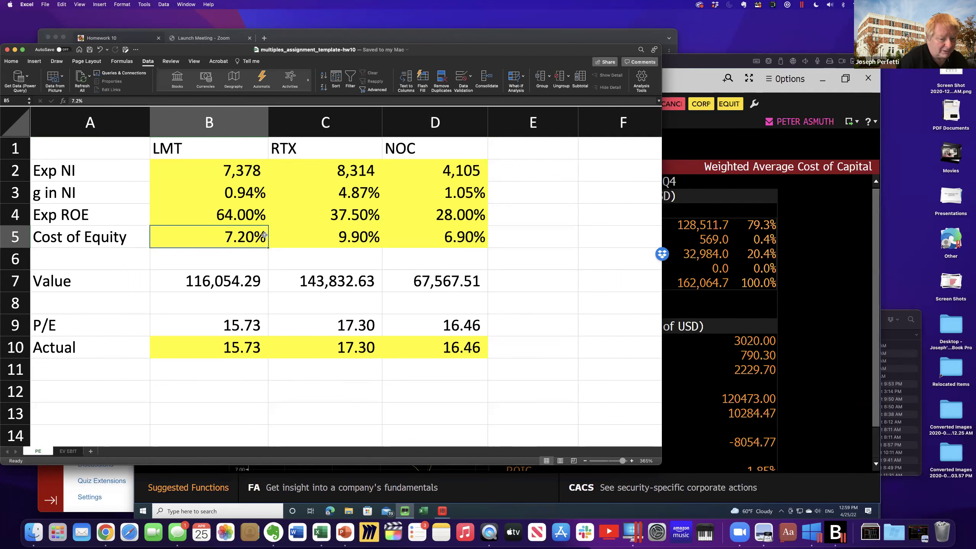
left_click(329, 223)
left_click(329, 240)
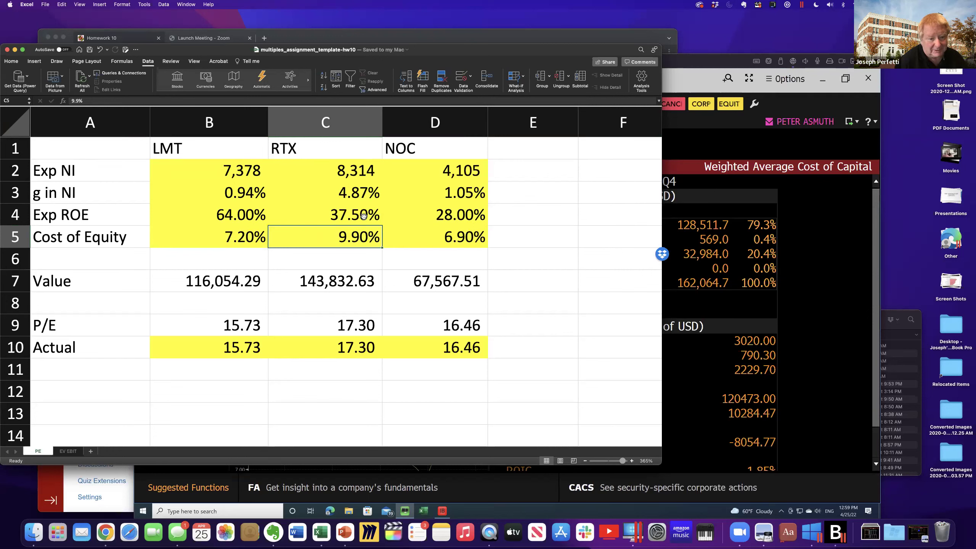
left_click(245, 190)
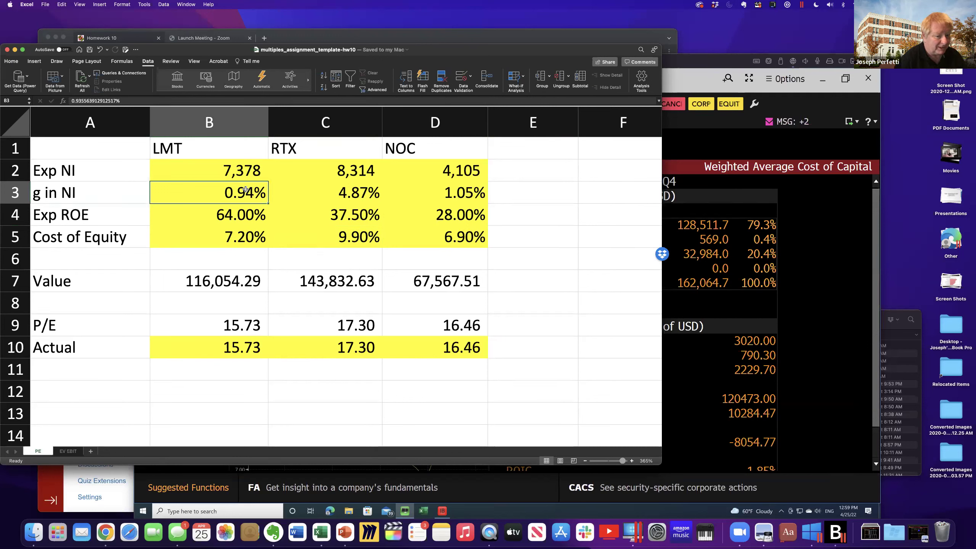
left_click(322, 189)
left_click(323, 217)
left_click(325, 237)
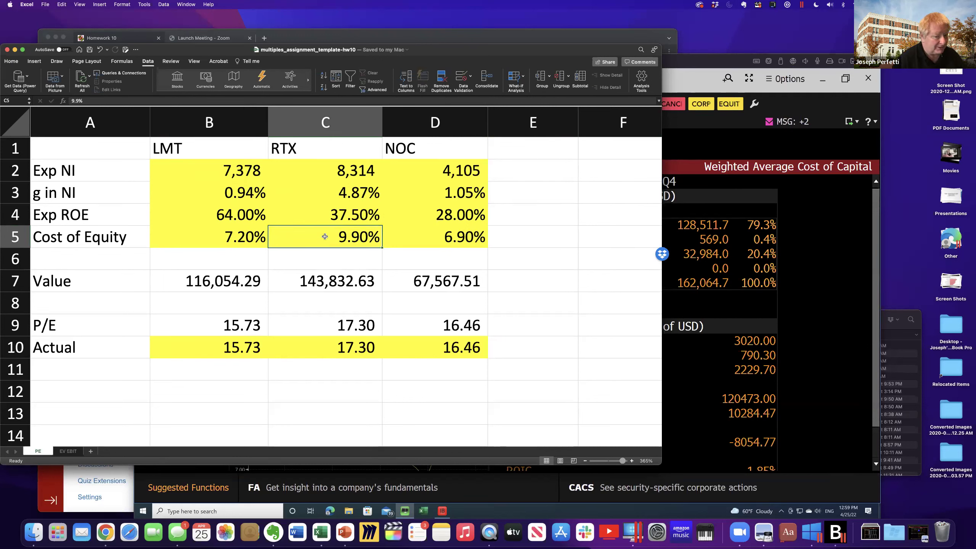
left_click(350, 190)
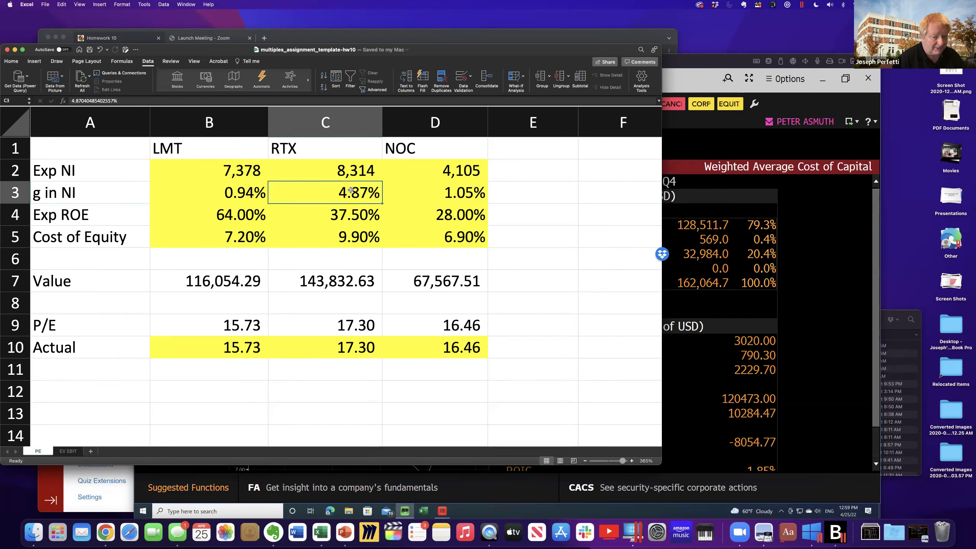
left_click(355, 361)
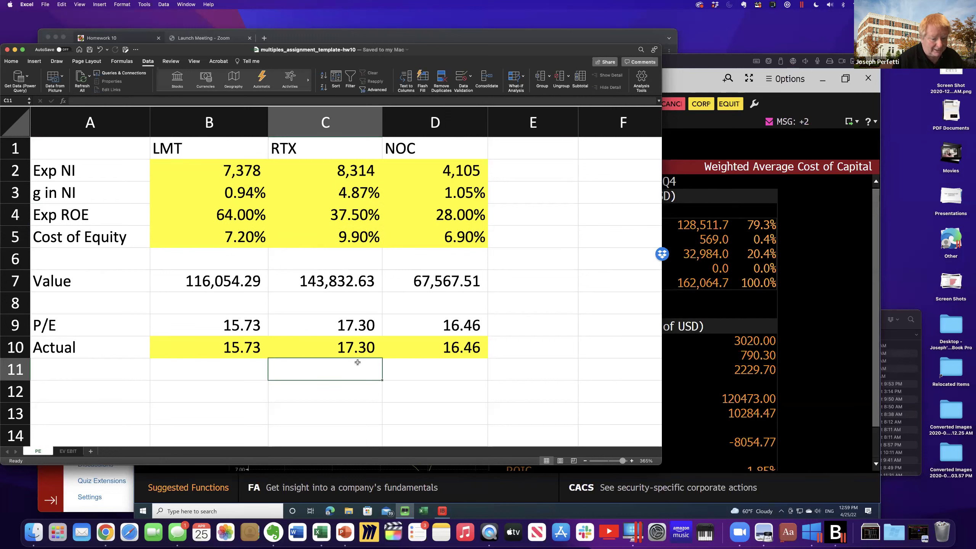
left_click(360, 356)
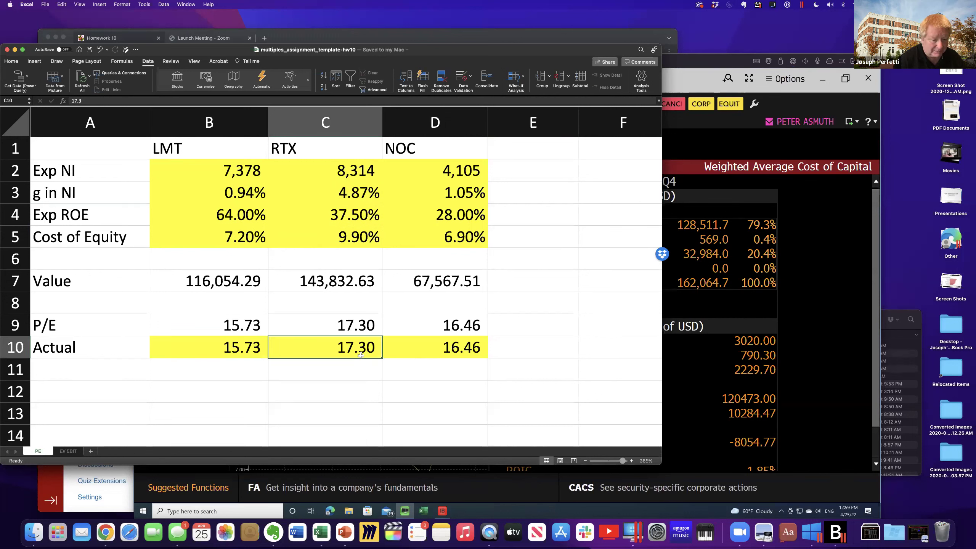
Step: Test RTX's P/E with a 7.2% cost of equity in C5, and undo the trial entries
left_click(341, 237)
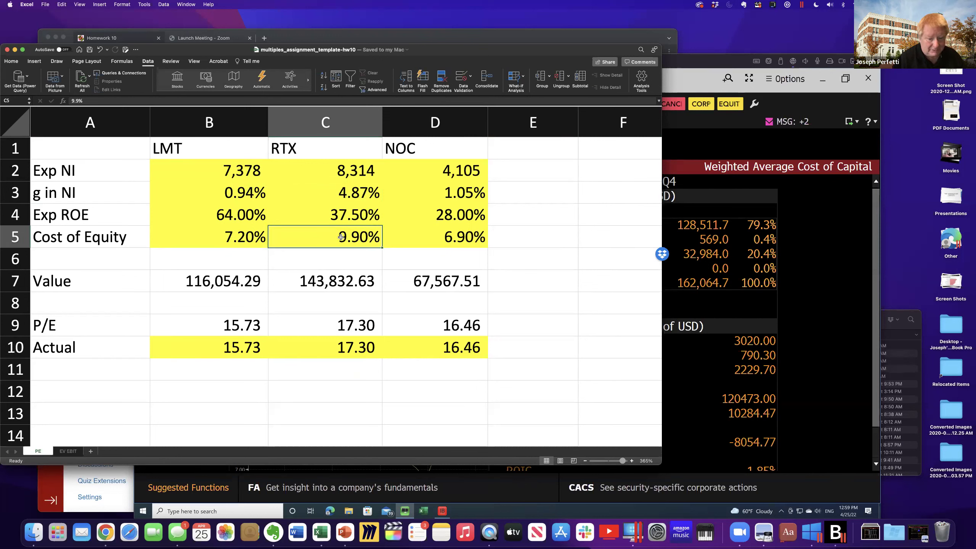
type("7.32")
key("Return")
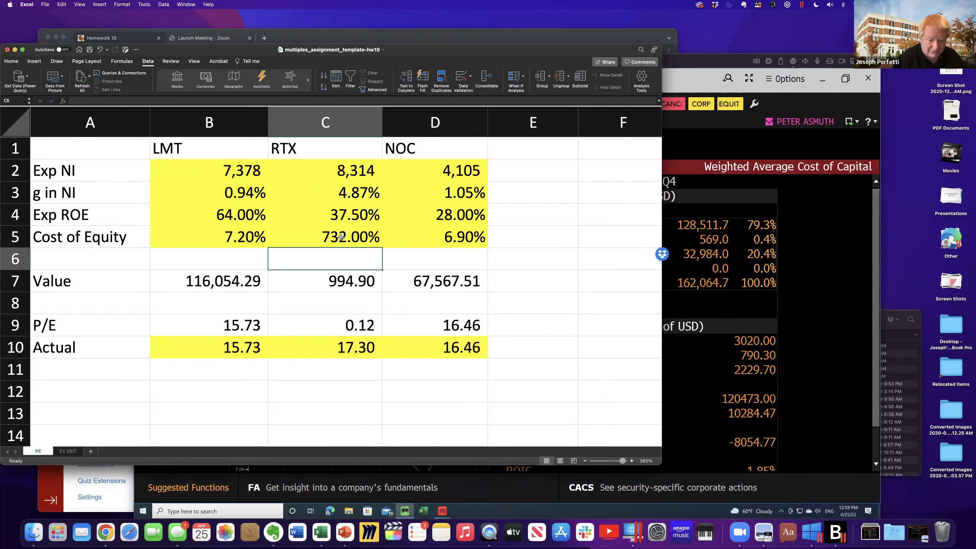
left_click(341, 237)
type("7.2")
key("Return")
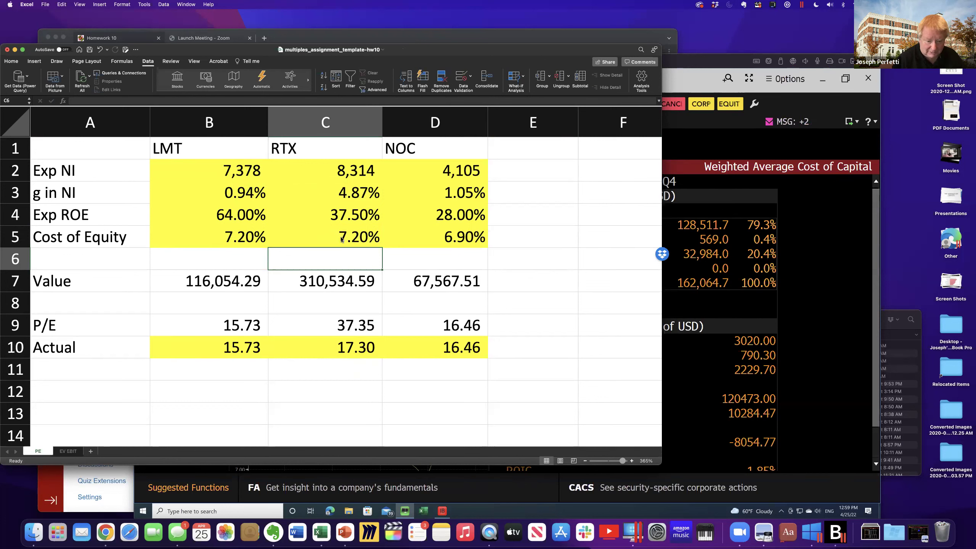
left_click(349, 325)
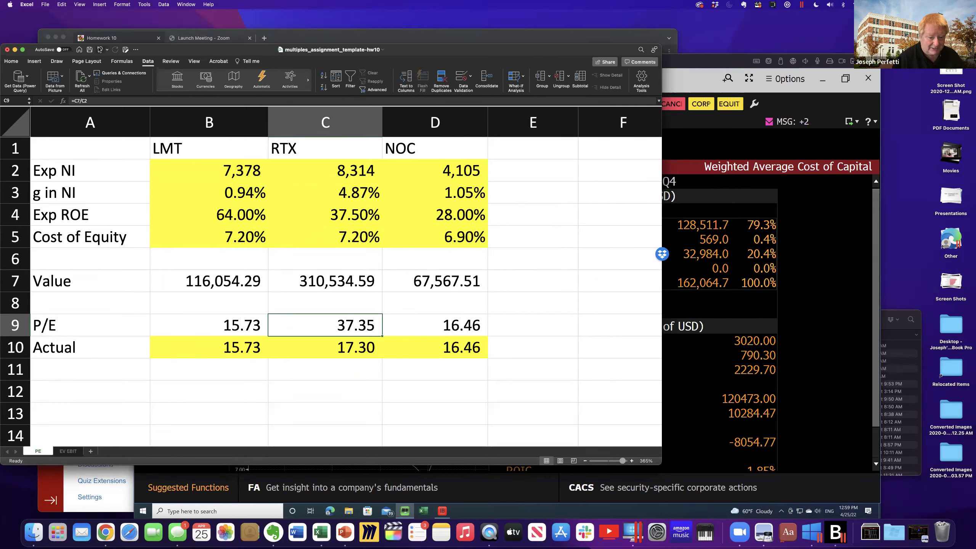
left_click(100, 49)
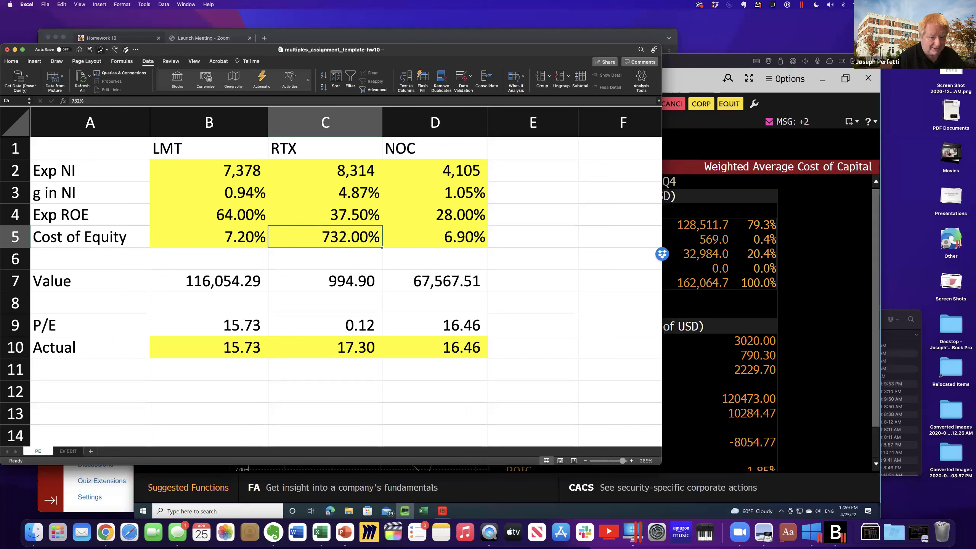
left_click(99, 49)
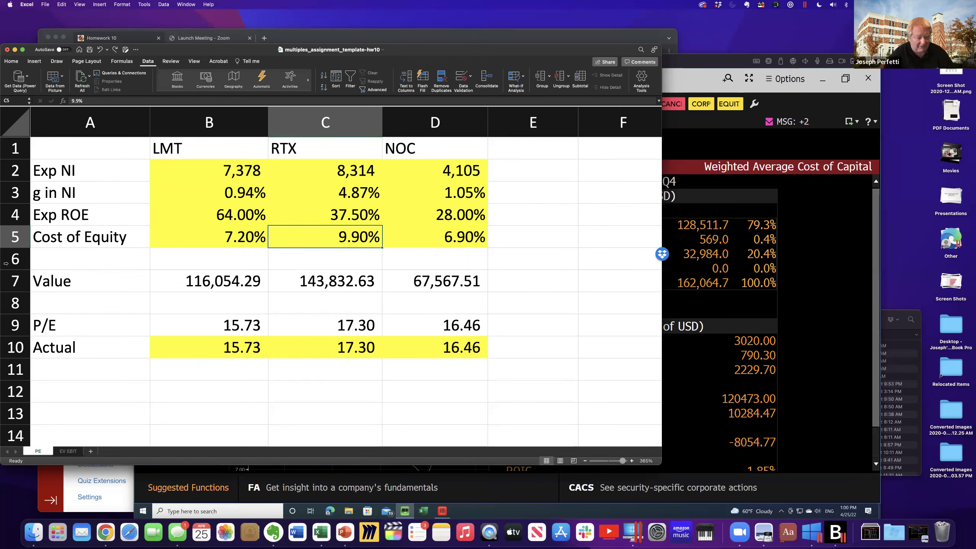
Step: Open the EV EBIT sheet and compare LMT's and RTX's Exp Op ROIC and WACC, plus RTX's actual EV EBIT and growth
left_click(68, 452)
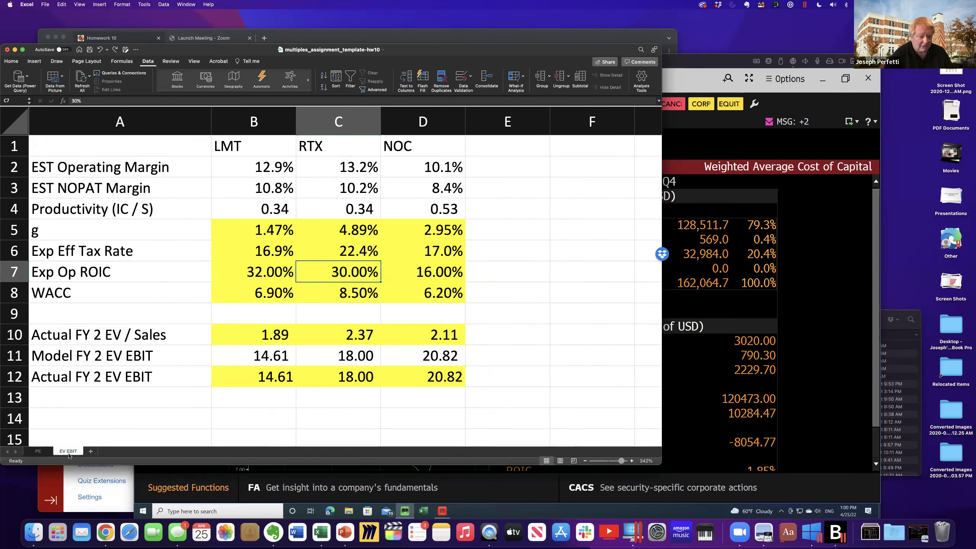
left_click(259, 272)
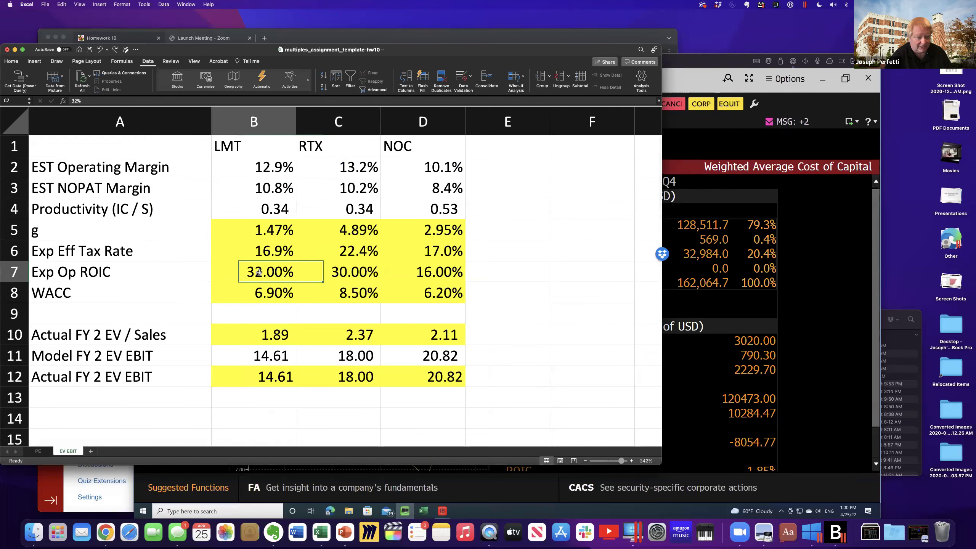
left_click(259, 285)
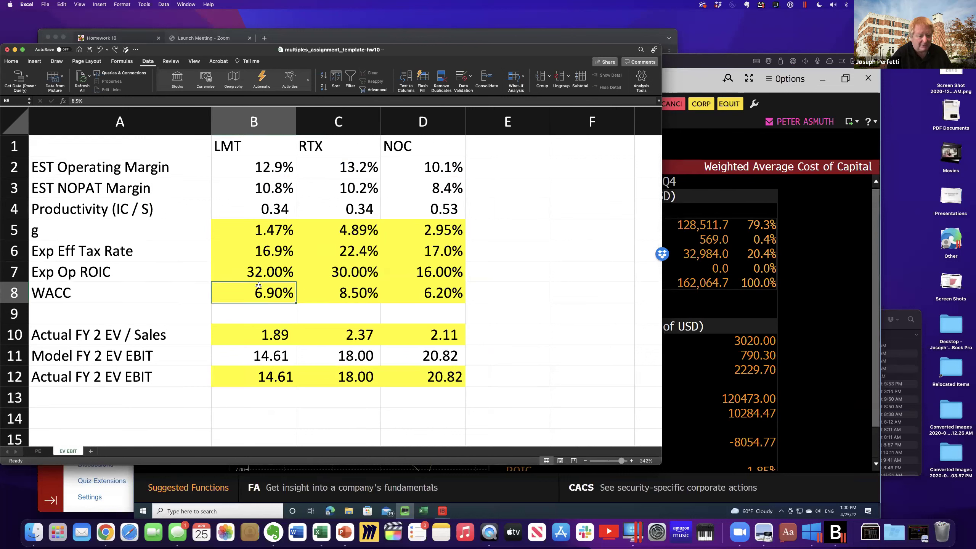
left_click(375, 267)
key("Down")
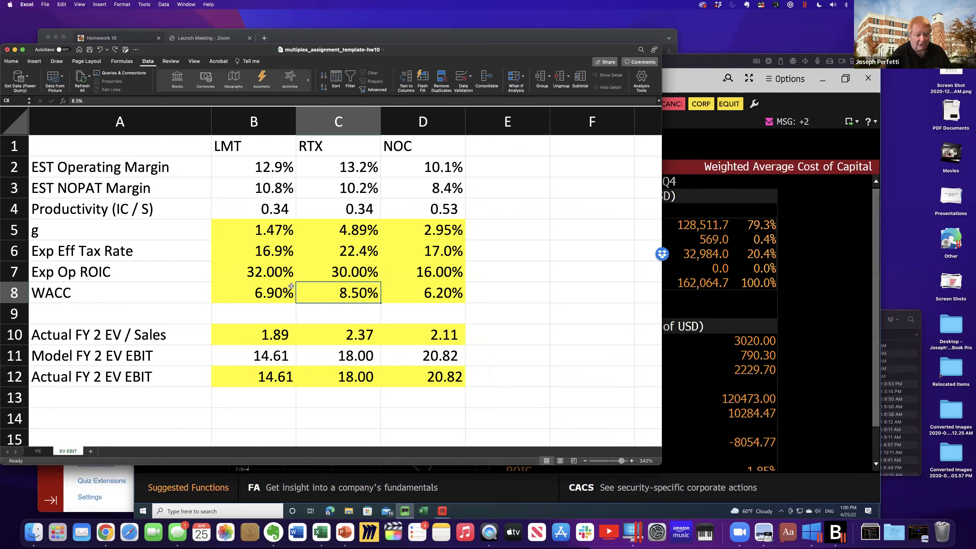
left_click(265, 299)
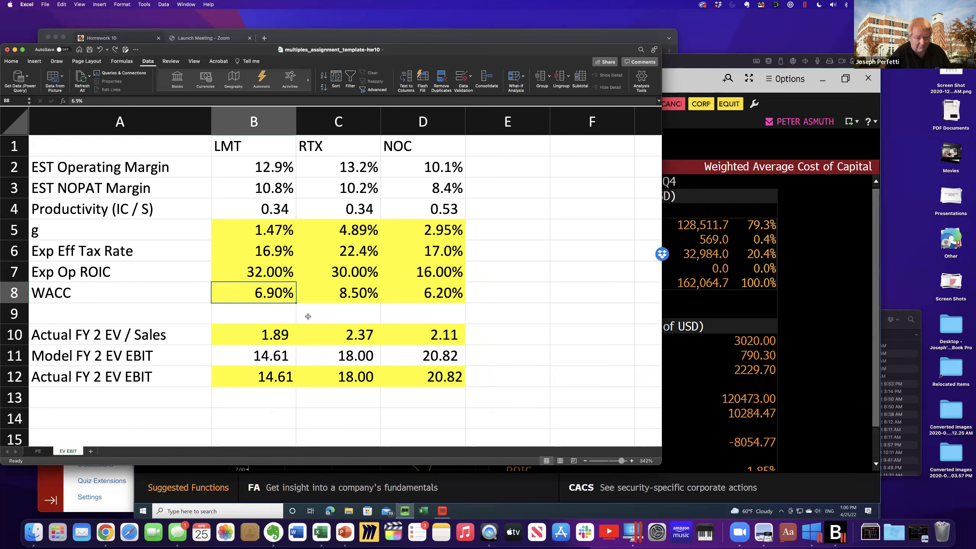
left_click(352, 384)
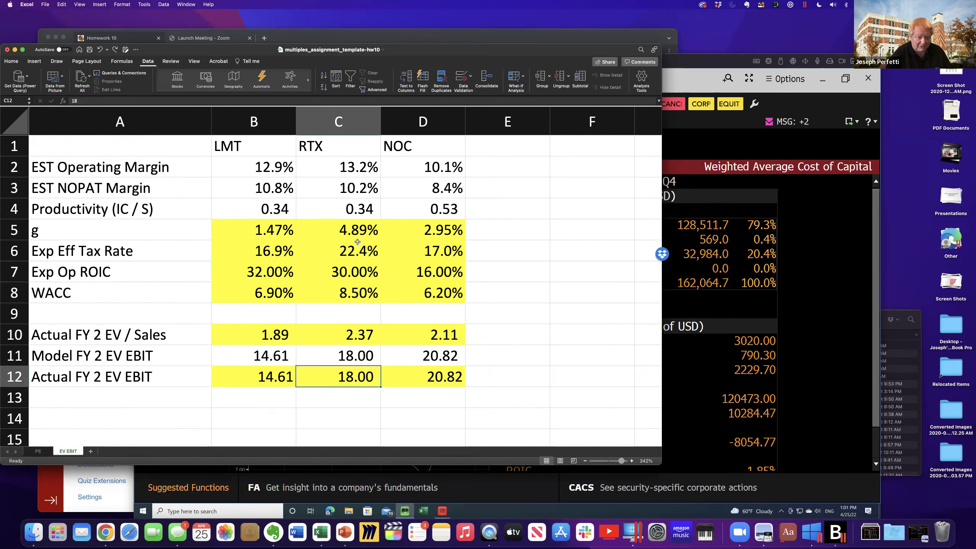
left_click(361, 231)
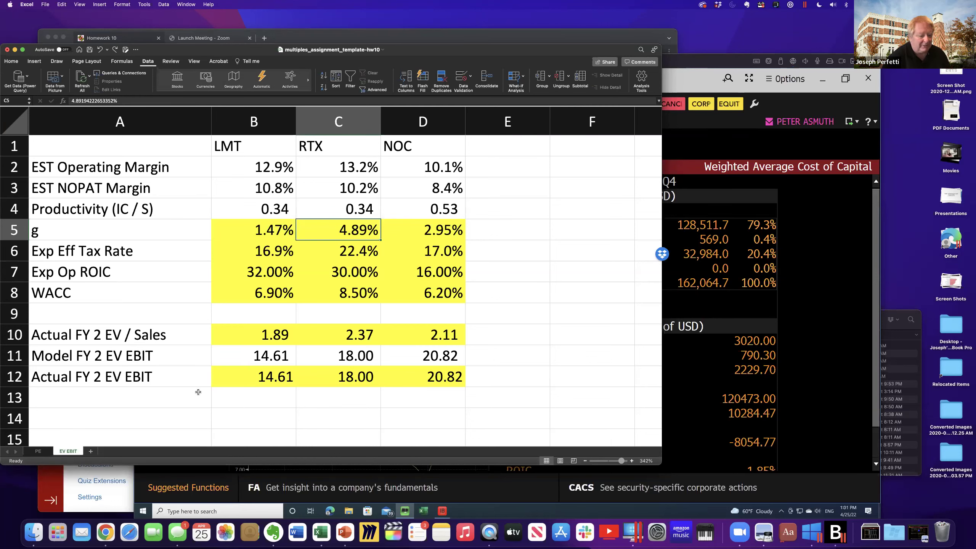
Step: Return to the PE sheet and compare NOC with LMT on growth in net income, Exp ROE and cost of equity, and check NOC's P/E
left_click(37, 451)
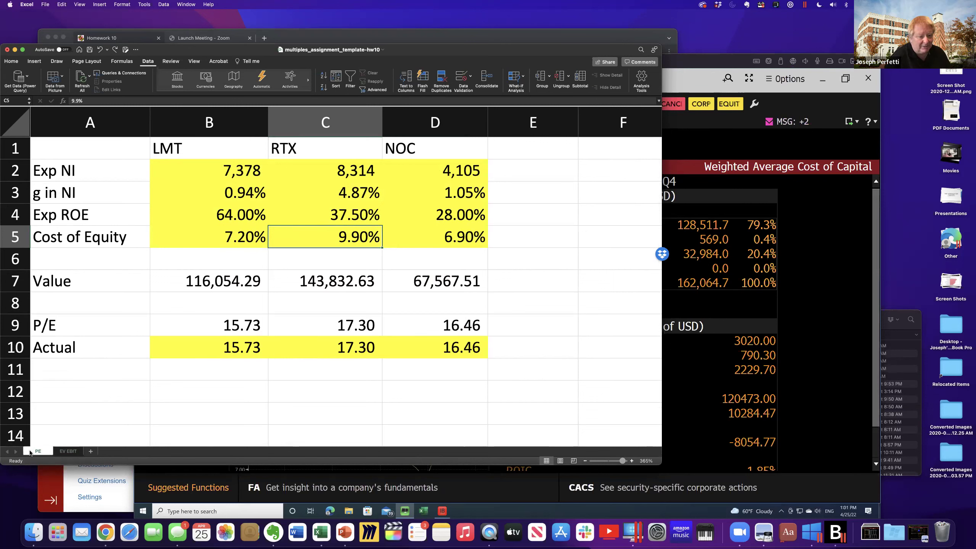
left_click(471, 193)
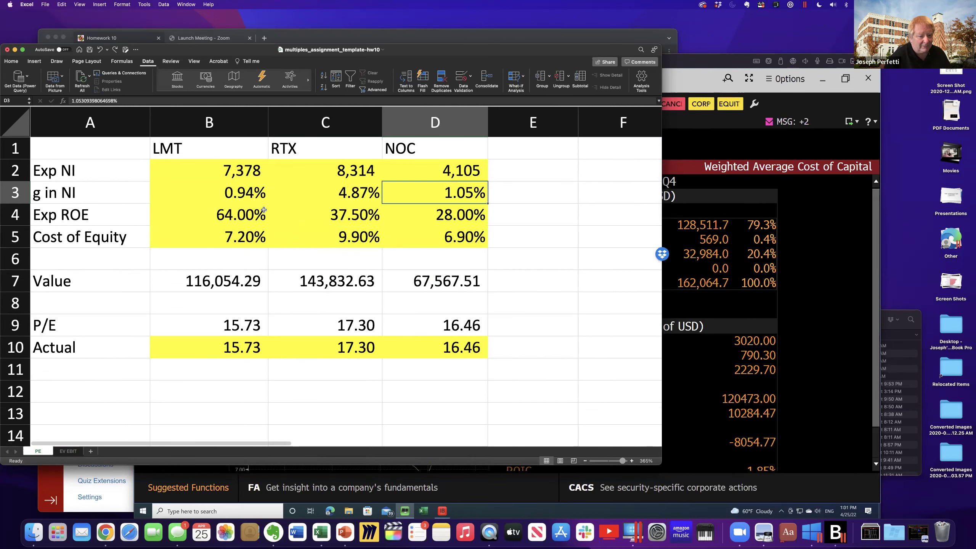
left_click(246, 190)
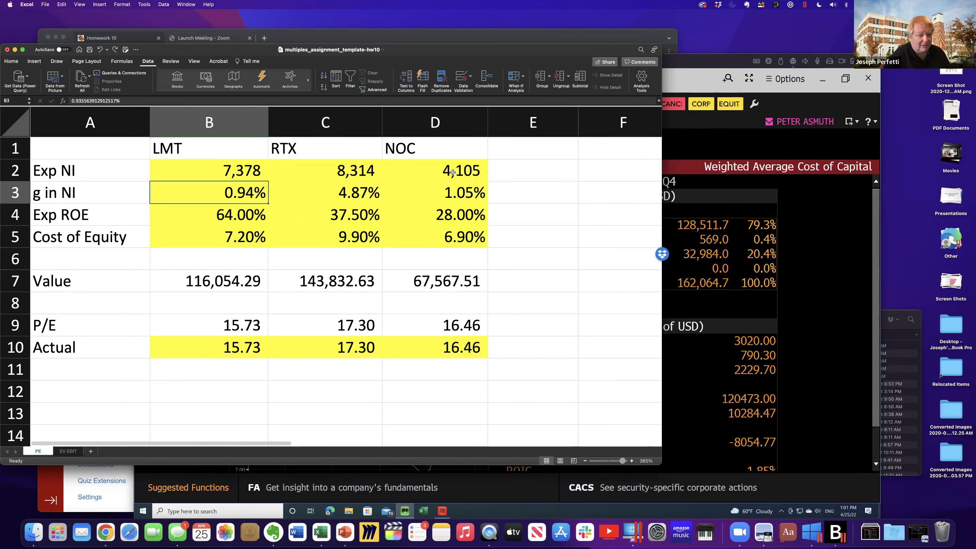
left_click(455, 228)
left_click(456, 219)
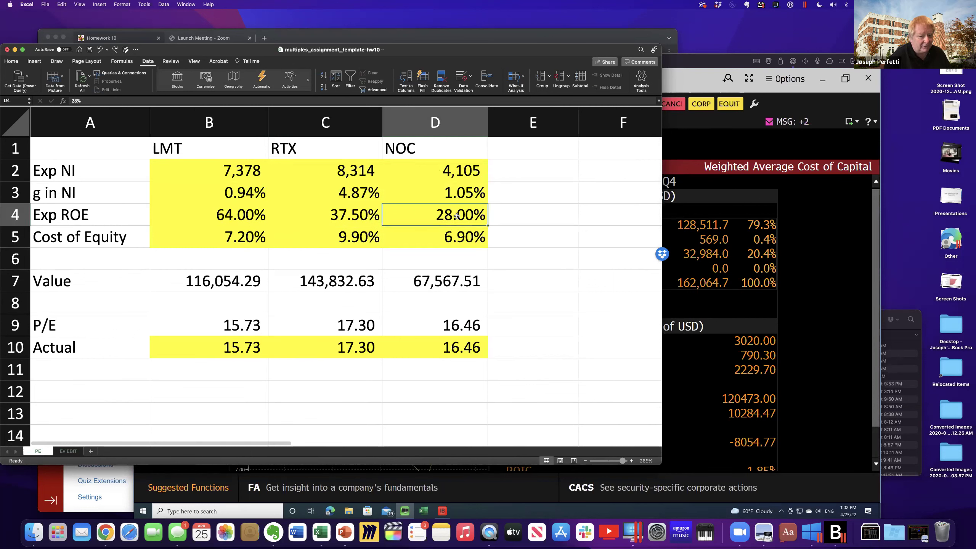
left_click(455, 229)
left_click(454, 218)
left_click(456, 228)
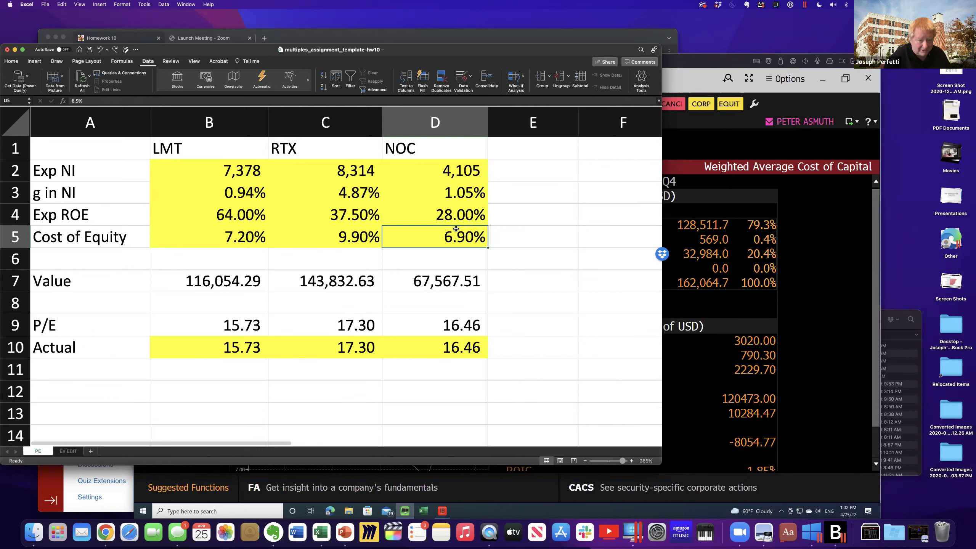
left_click(235, 217)
left_click(236, 233)
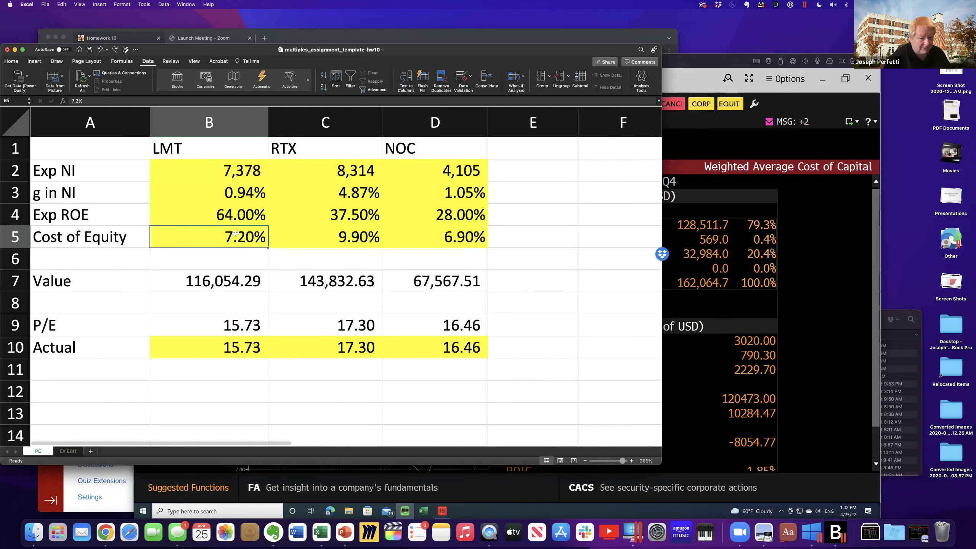
left_click(470, 319)
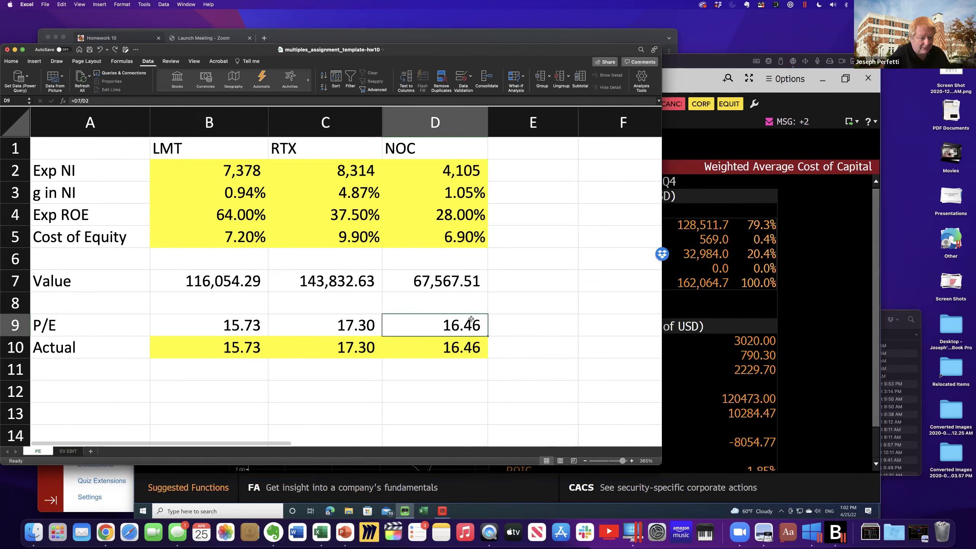
left_click(465, 194)
left_click(258, 200)
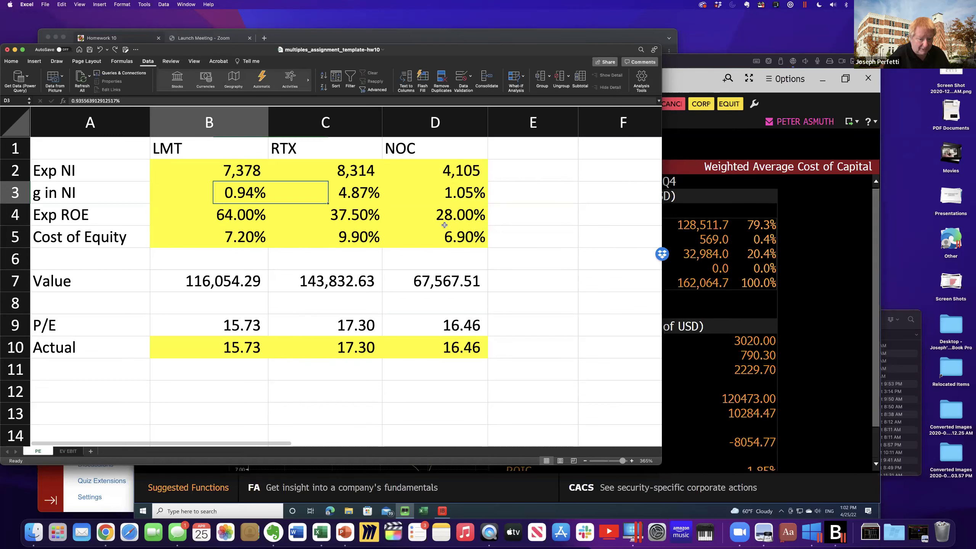
left_click(445, 235)
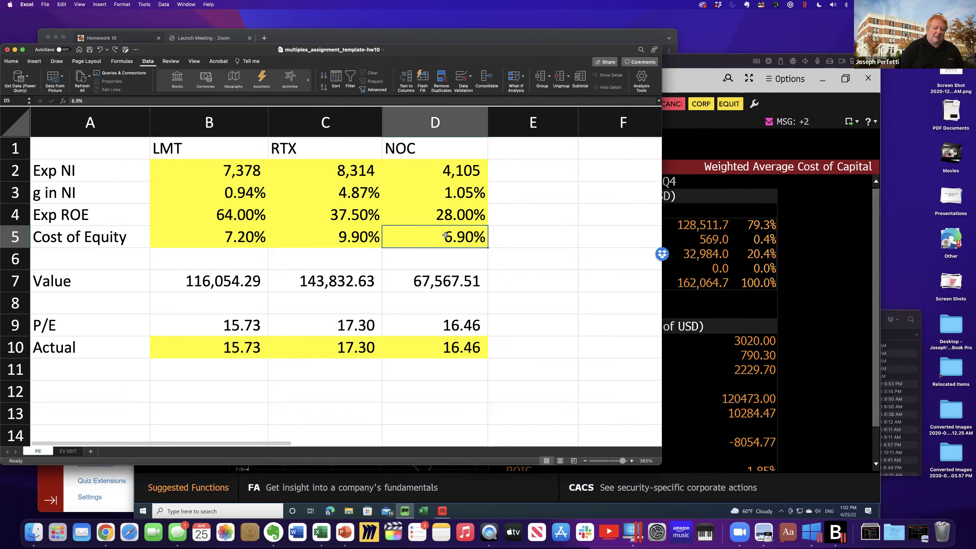
Step: Open the EV EBIT sheet and compare NOC with LMT on WACC, Exp Eff Tax Rate and growth
left_click(72, 452)
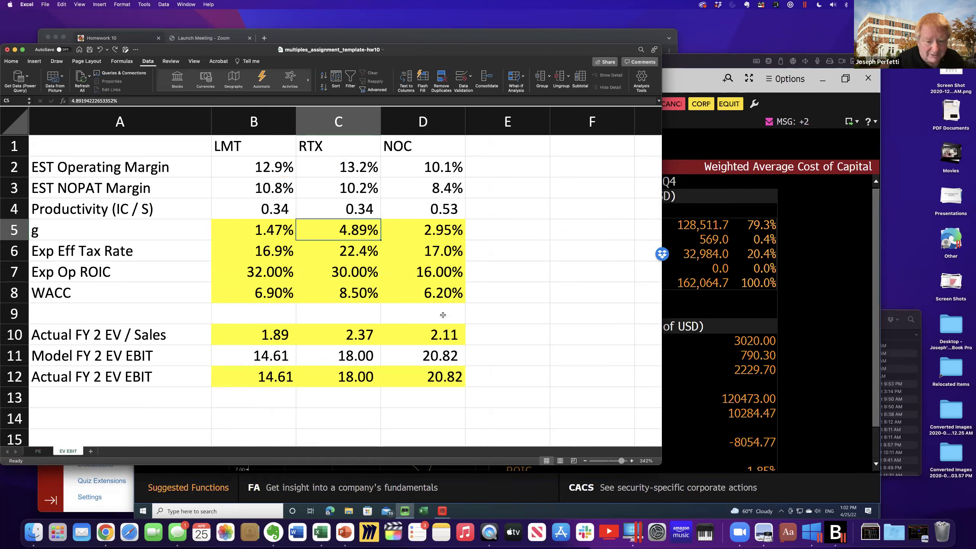
left_click(443, 301)
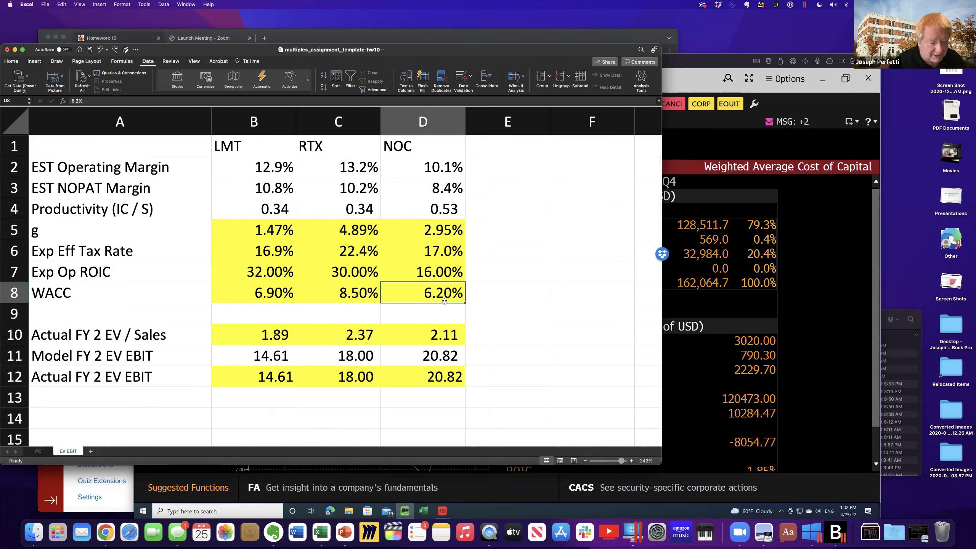
left_click(273, 301)
left_click(436, 294)
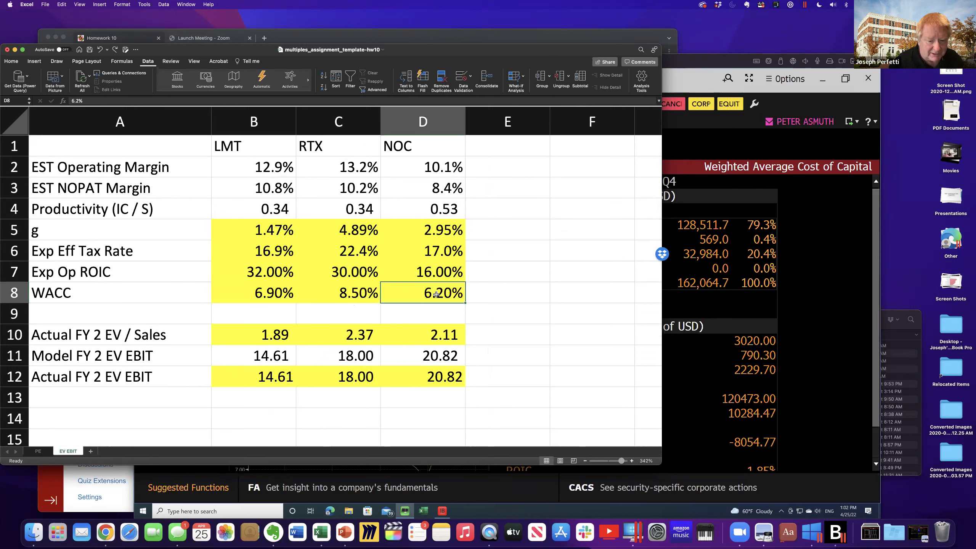
left_click(448, 241)
left_click(265, 251)
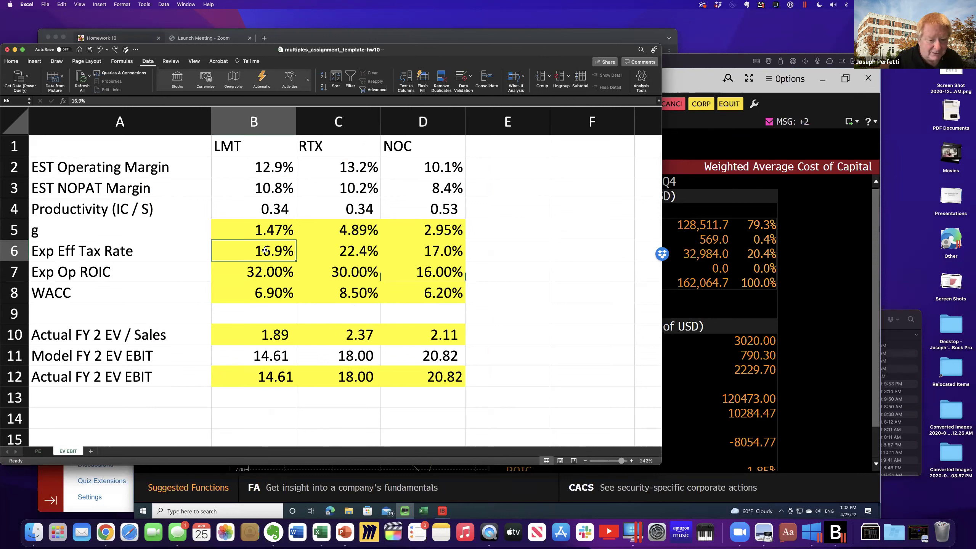
left_click(456, 232)
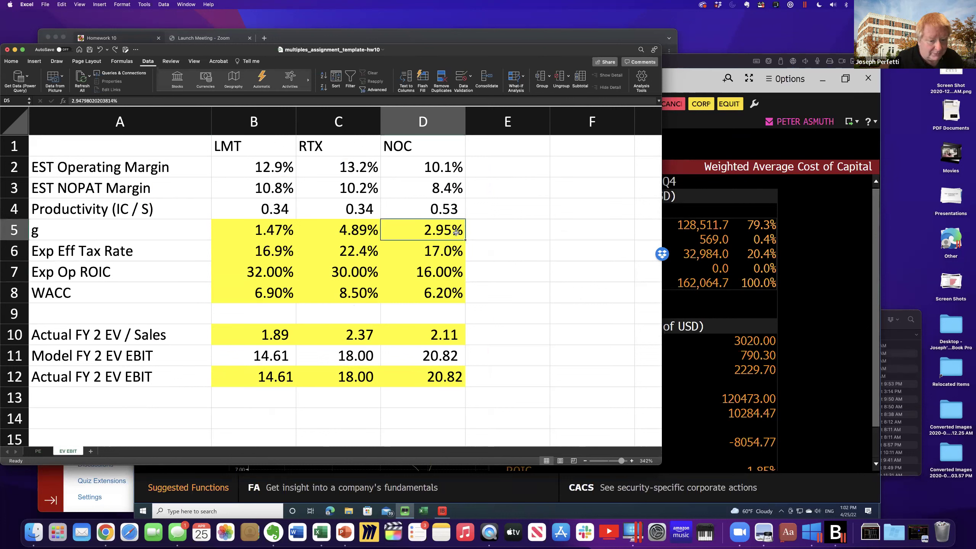
left_click(286, 228)
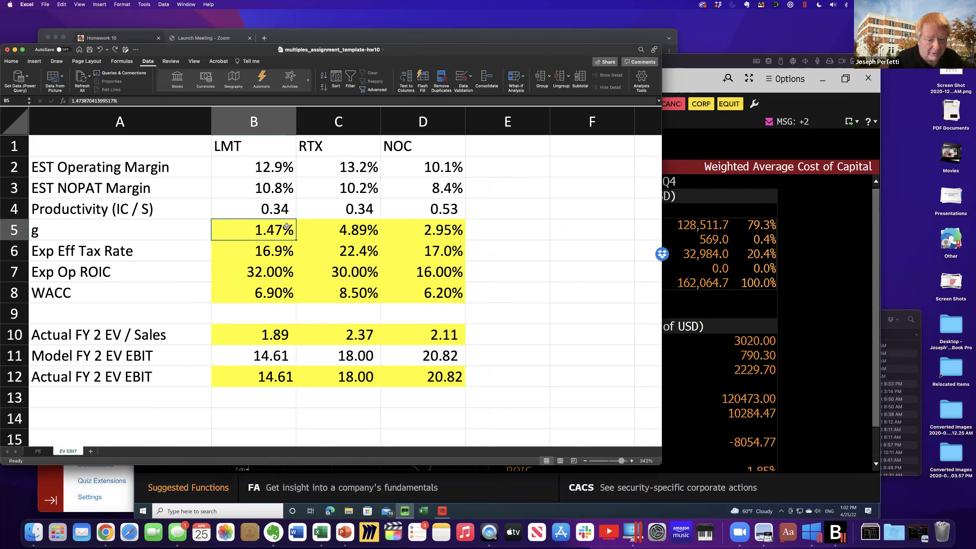
left_click(429, 220)
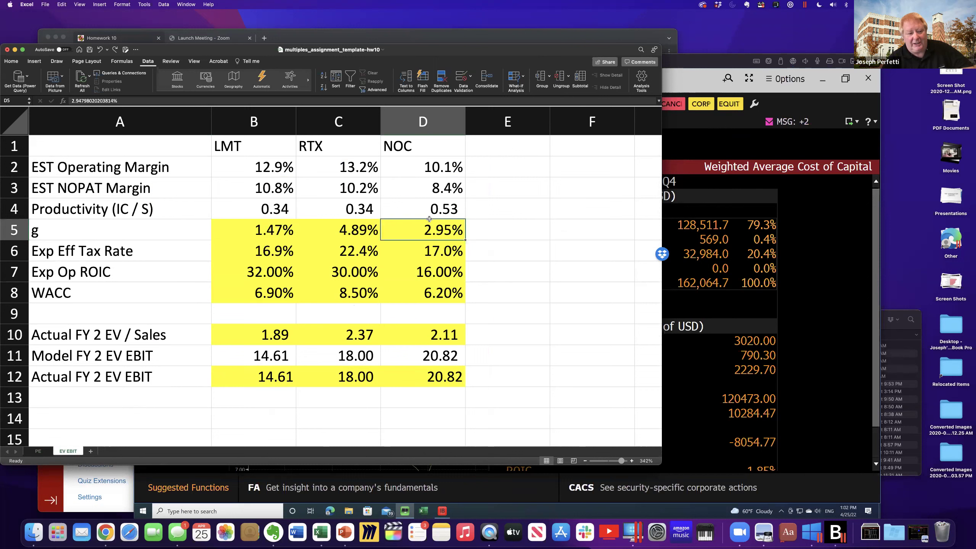
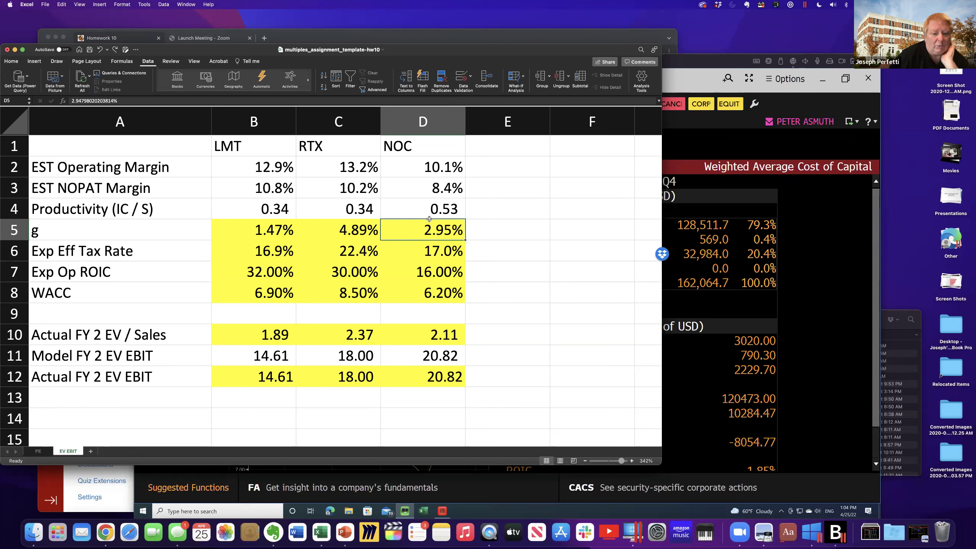
Step: Compare NOC's and LMT's Actual FY 2 EV / Sales and examine NOC's operating margin, productivity and WACC
left_click(452, 337)
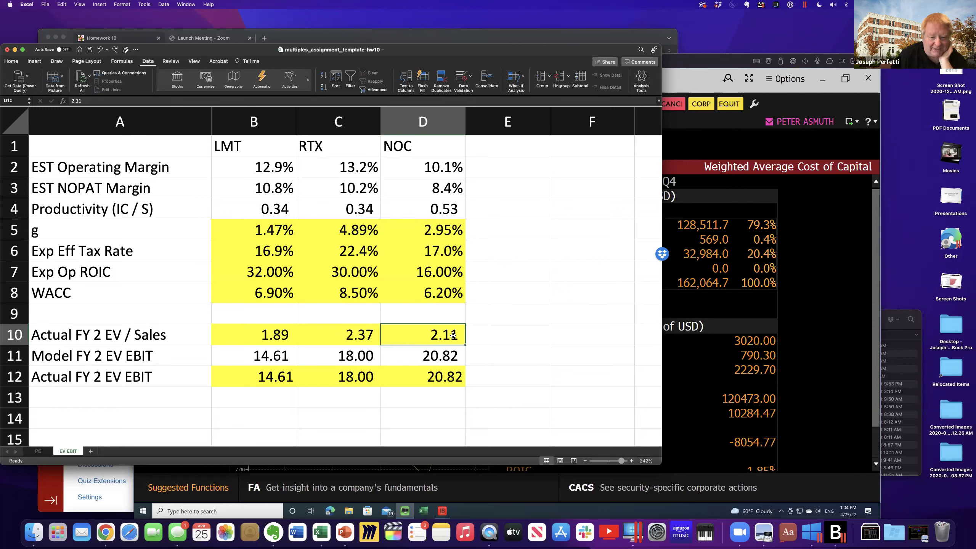
left_click(286, 335)
left_click(435, 176)
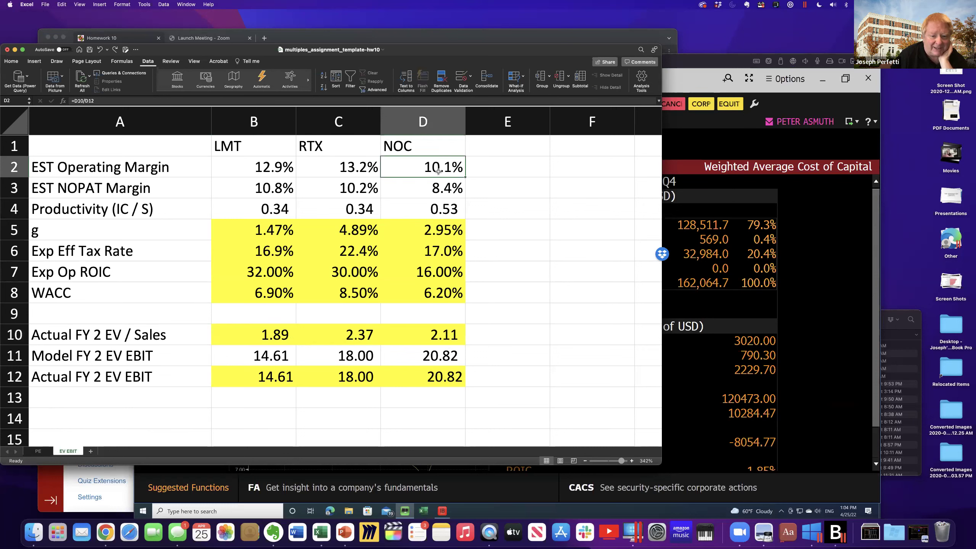
left_click(438, 213)
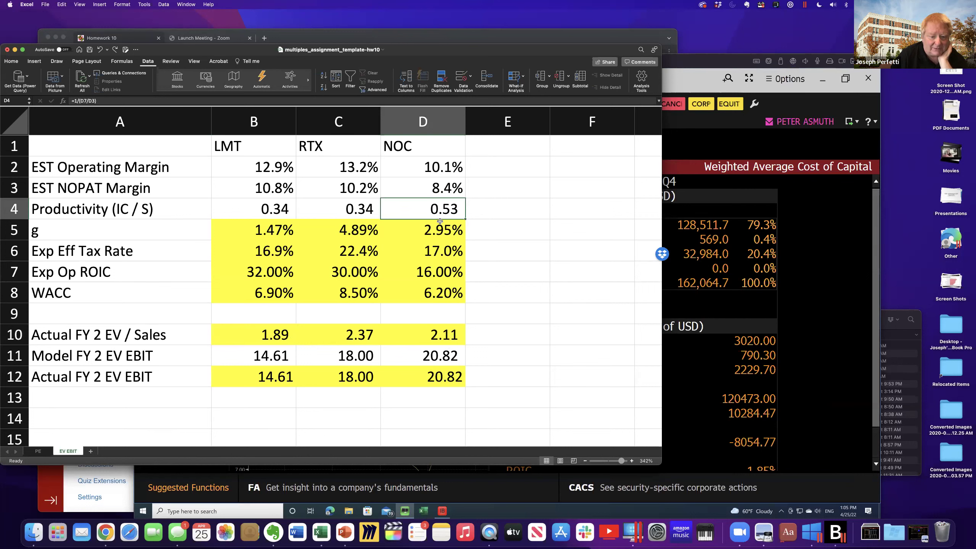
left_click(427, 290)
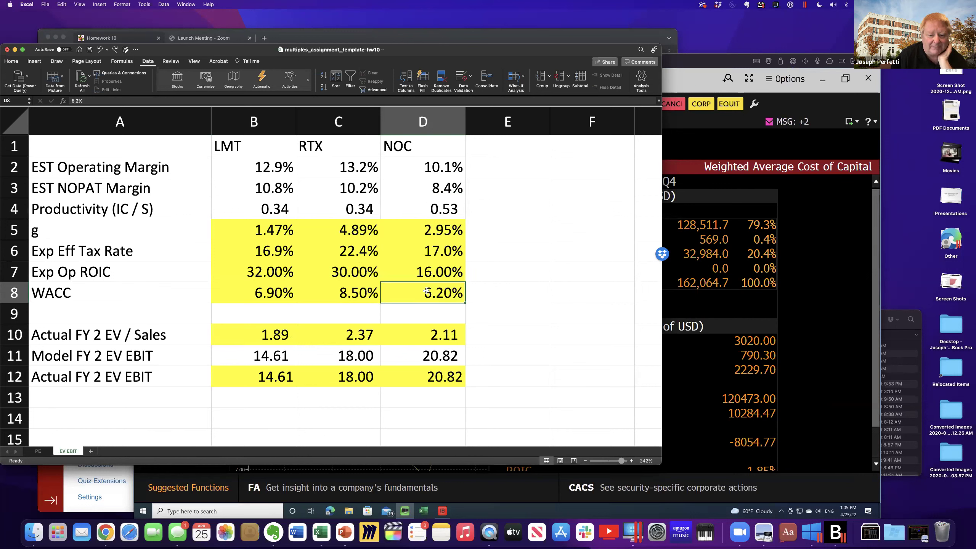
left_click(433, 337)
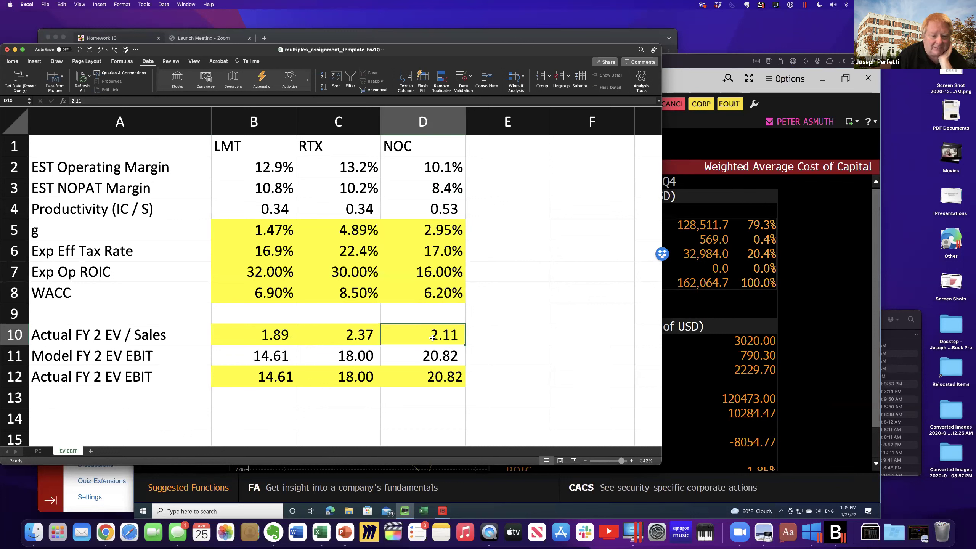
left_click(435, 287)
Step: Compare the EST Operating Margin of NOC, LMT and RTX, along with LMT's EV / Sales and WACC and RTX's growth
left_click(454, 165)
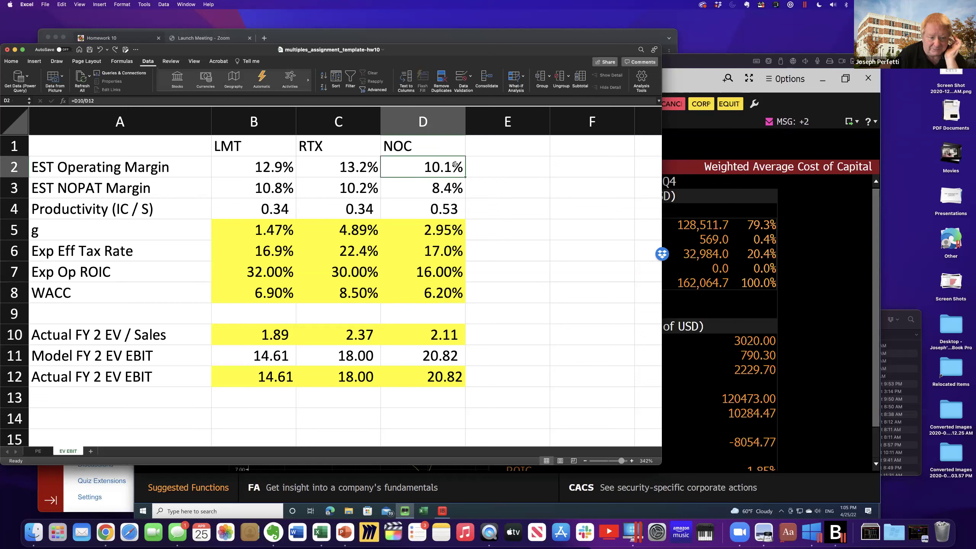
left_click(274, 162)
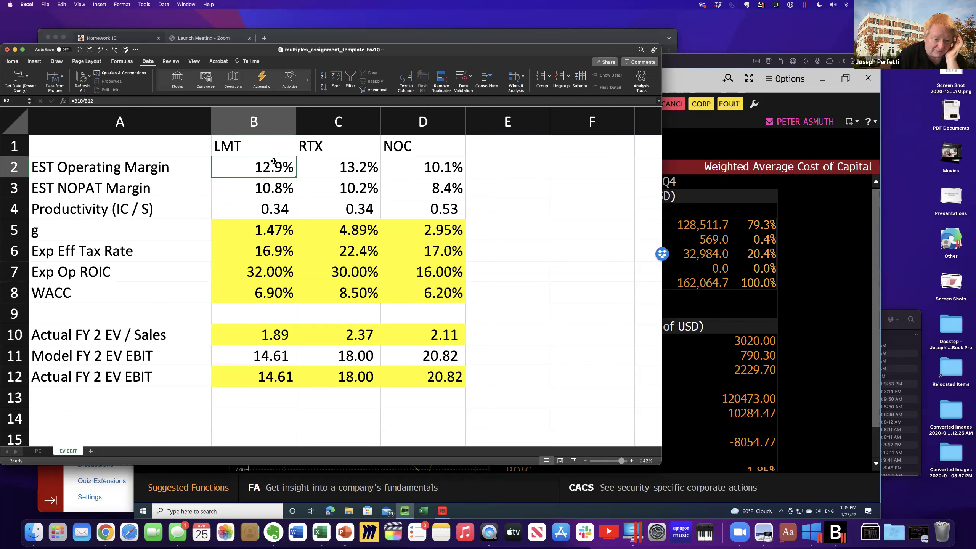
left_click(244, 337)
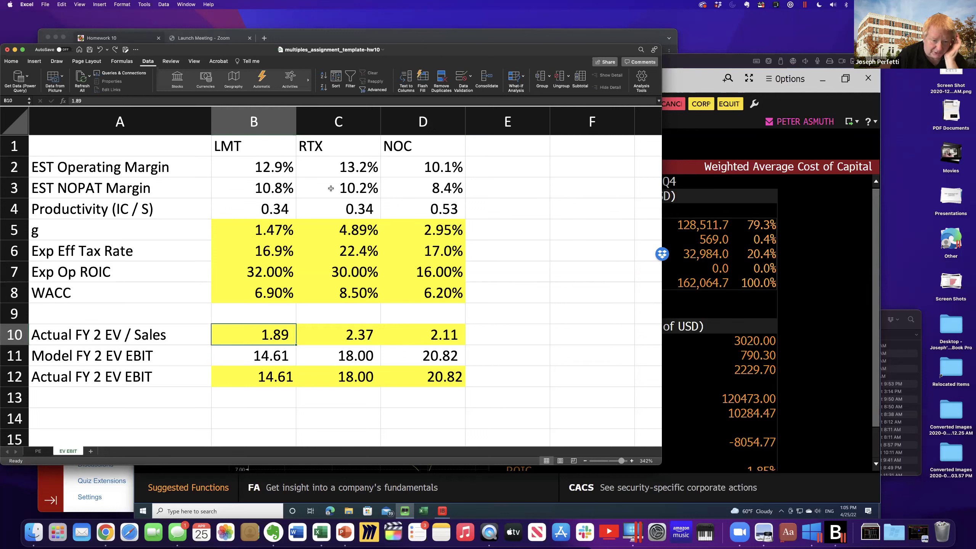
left_click(360, 174)
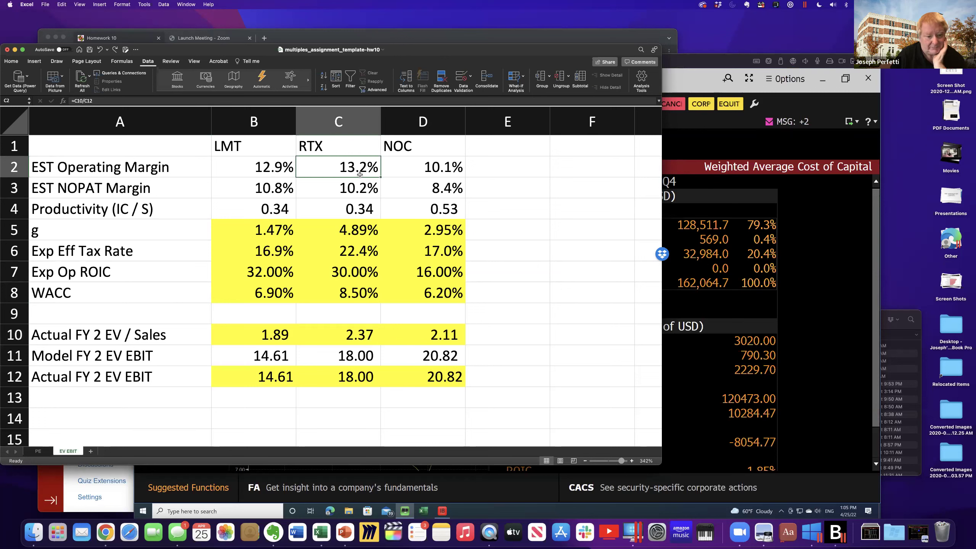
left_click(248, 289)
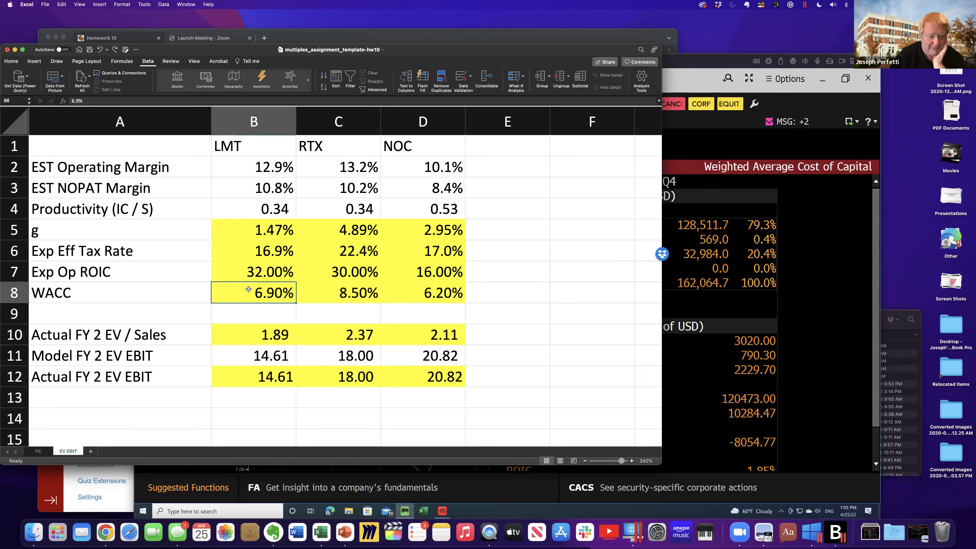
left_click(362, 237)
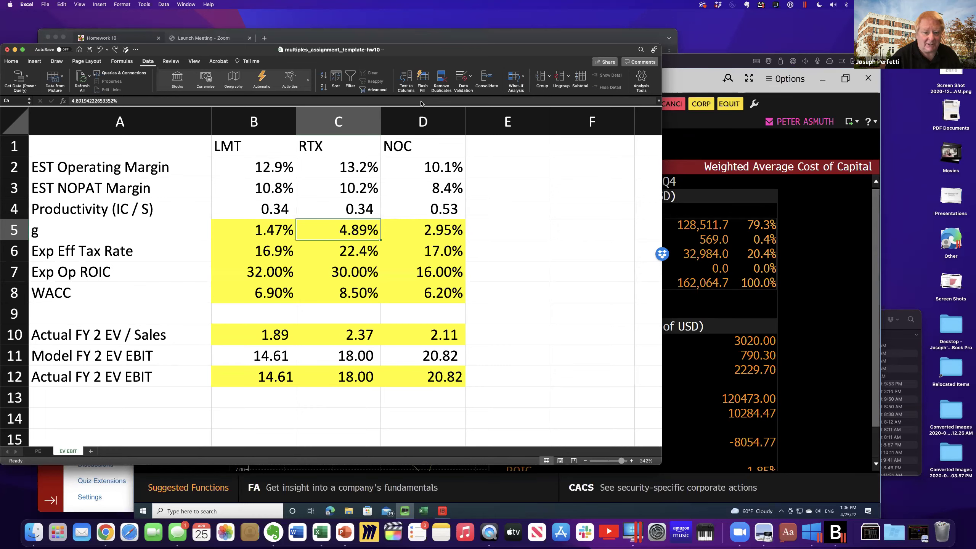
Step: Handwrite the formula C / (r − g) in ink beside the table, underline g, and note 8% and a second percentage below it
scroll(490, 241, "right", 5)
scroll(490, 242, "right", 1)
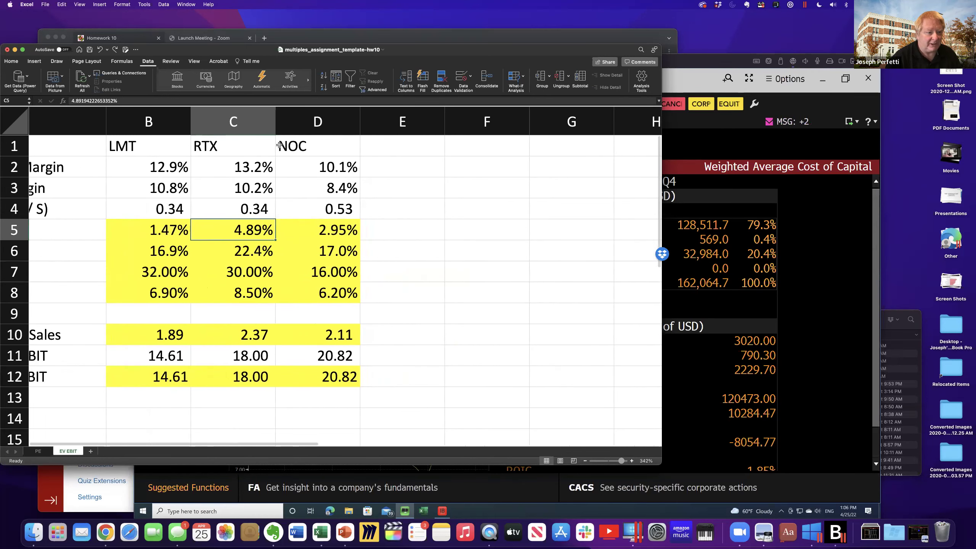
left_click(56, 61)
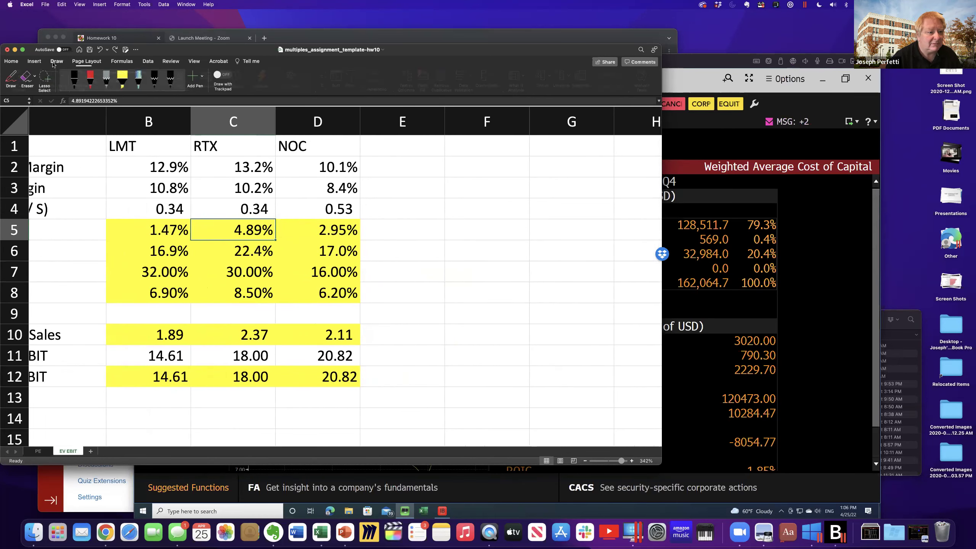
mouse_move(498, 208)
left_mouse_down()
mouse_move(476, 216)
mouse_move(546, 248)
left_mouse_up()
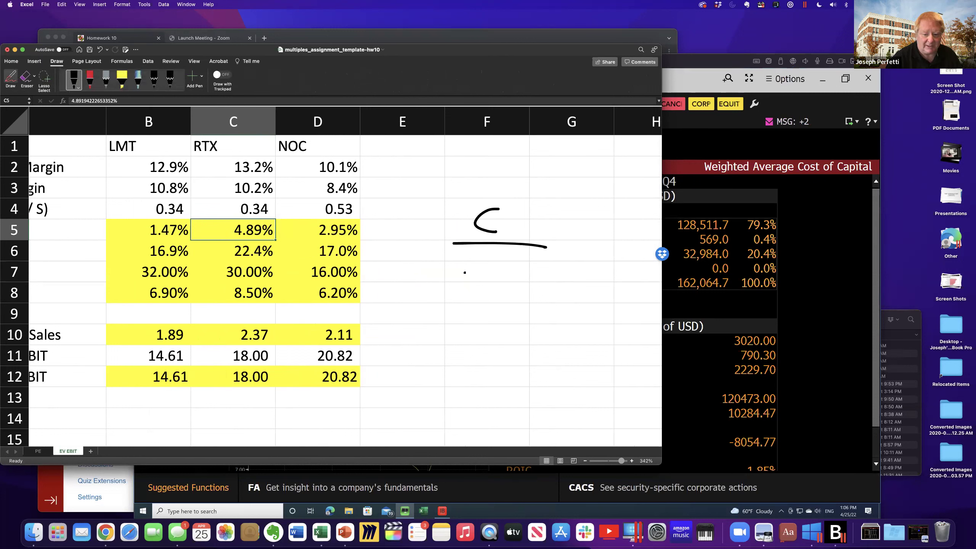
mouse_move(464, 272)
left_mouse_down()
mouse_move(477, 259)
mouse_move(508, 267)
mouse_move(516, 285)
left_mouse_up()
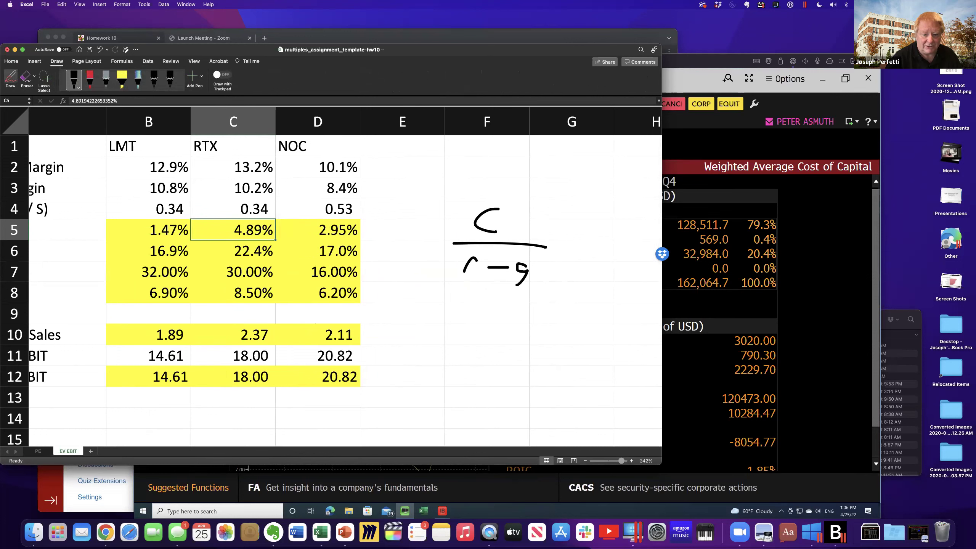
left_click(499, 289)
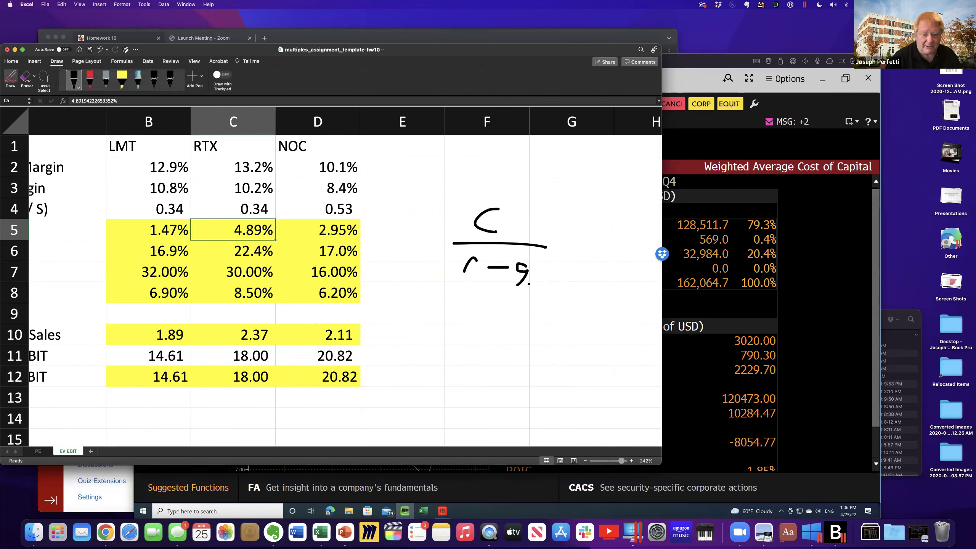
left_click_drag(515, 284, 540, 281)
scroll(331, 277, "right", 1)
left_click(471, 280)
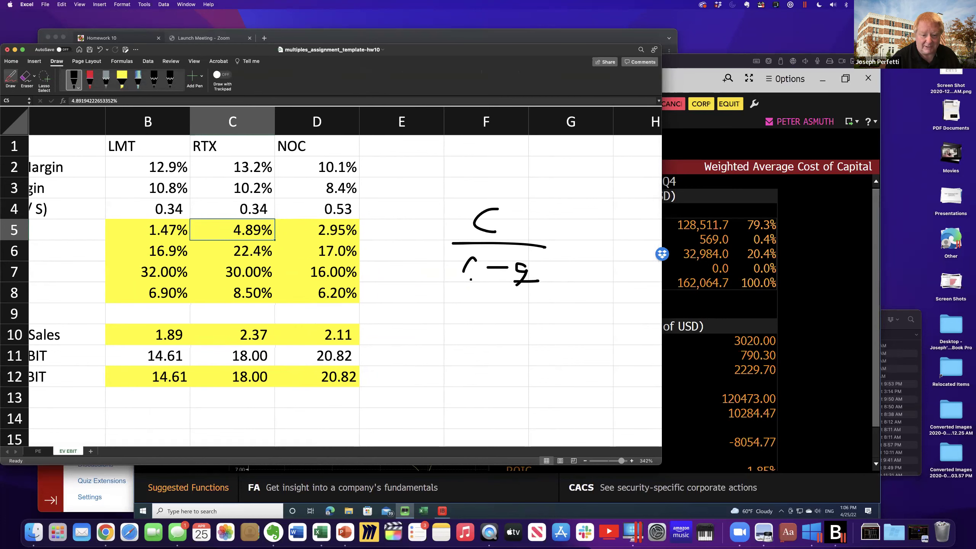
mouse_move(452, 316)
left_mouse_down()
mouse_move(448, 326)
mouse_move(461, 312)
mouse_move(465, 325)
mouse_move(510, 323)
mouse_move(537, 304)
mouse_move(538, 323)
left_mouse_up()
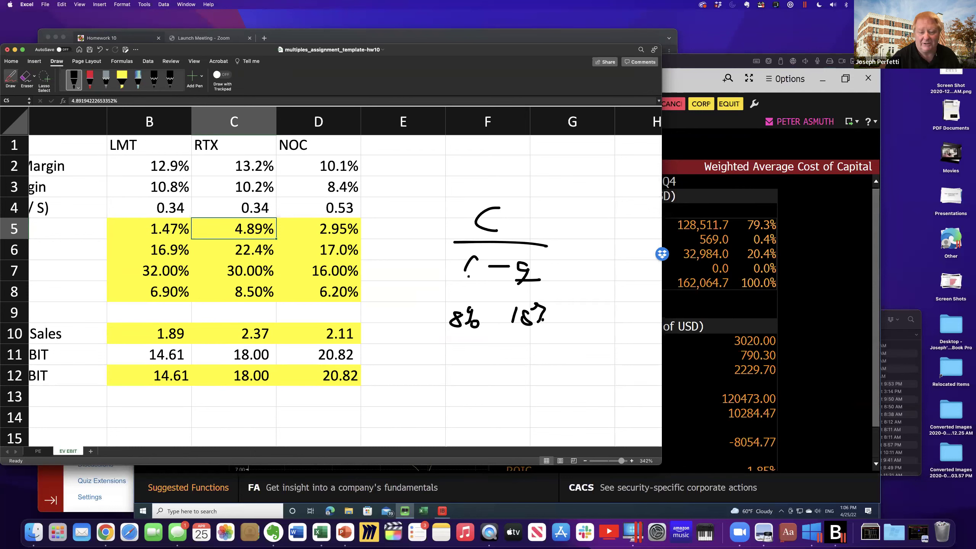
scroll(330, 277, "left", 1)
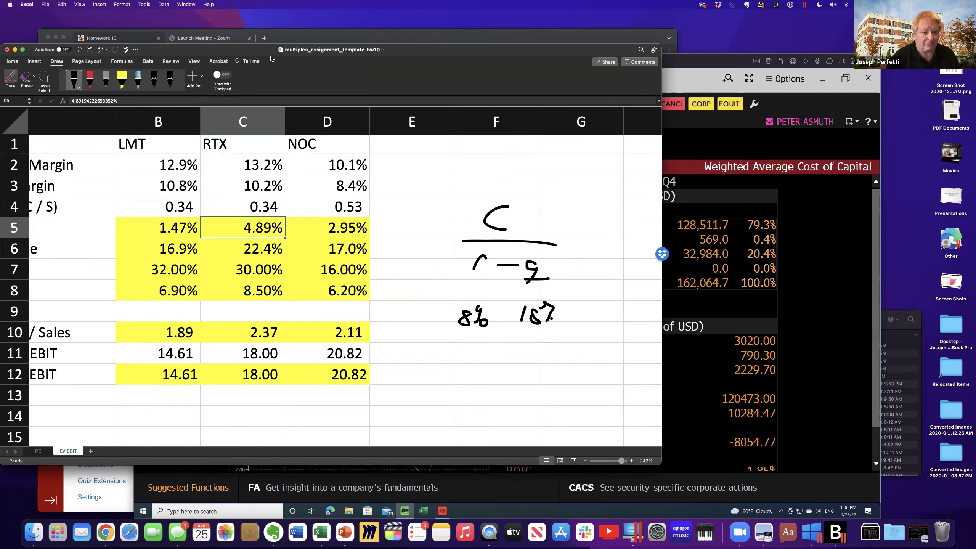
Step: Move the workbook window aside and delete the handwritten C and the fraction line from the EV EBIT sheet
left_click_drag(254, 51, 386, 41)
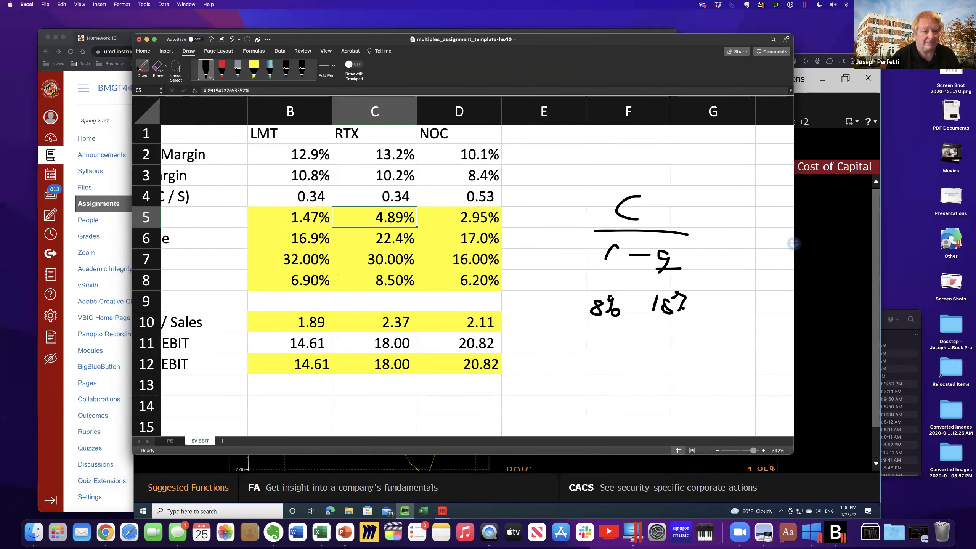
left_click(186, 51)
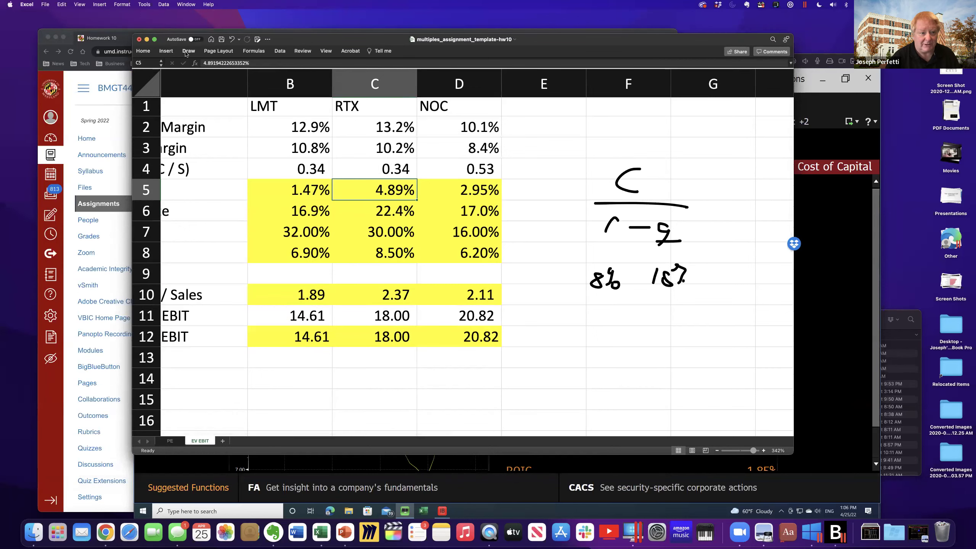
left_click(187, 51)
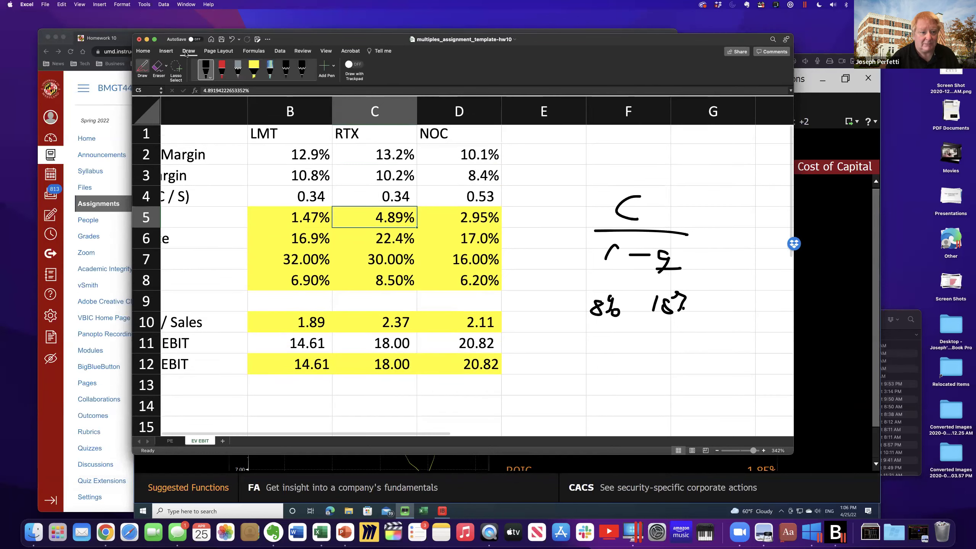
left_click(148, 51)
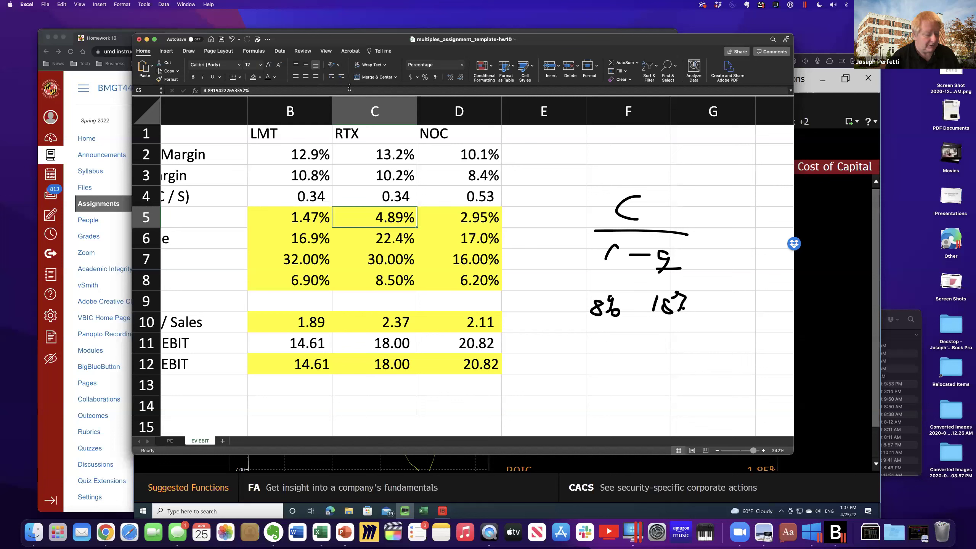
left_click(624, 216)
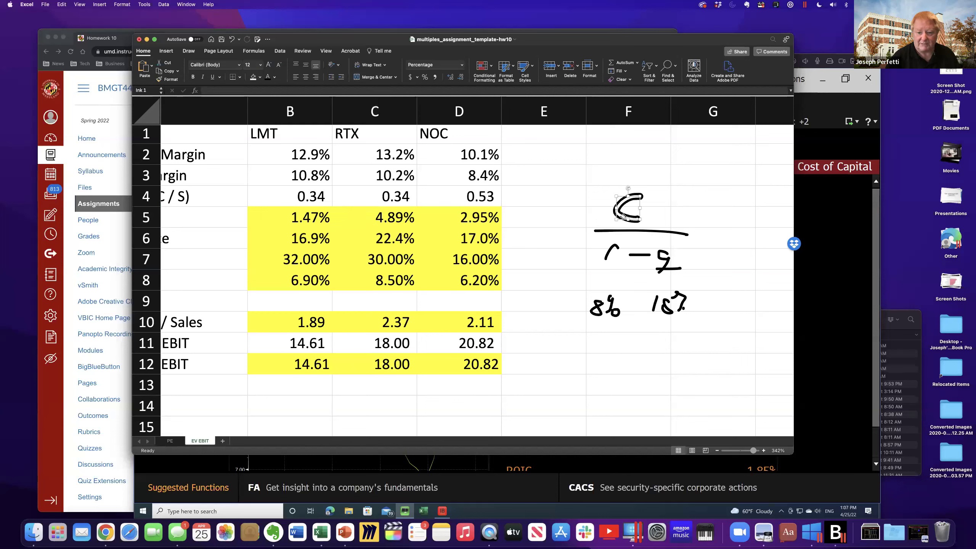
key("Delete")
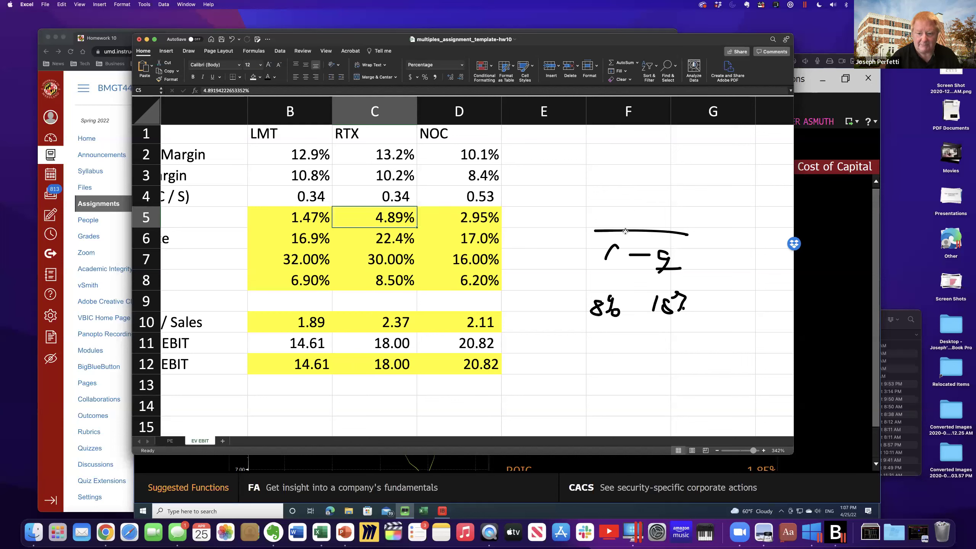
left_click(625, 231)
key("Delete")
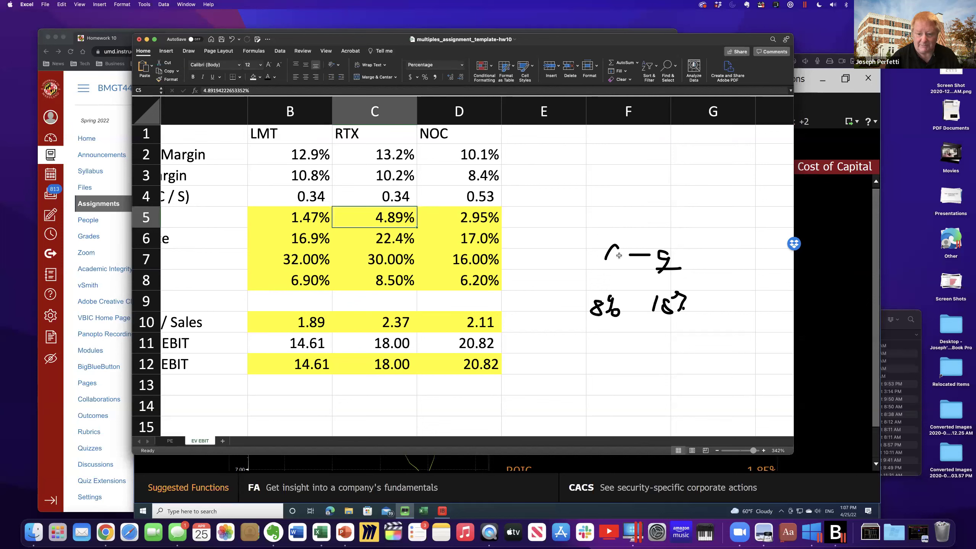
Step: Delete the remaining ink, both percentages and the underlined r − g, and save the workbook
left_click(619, 255)
left_click(596, 241)
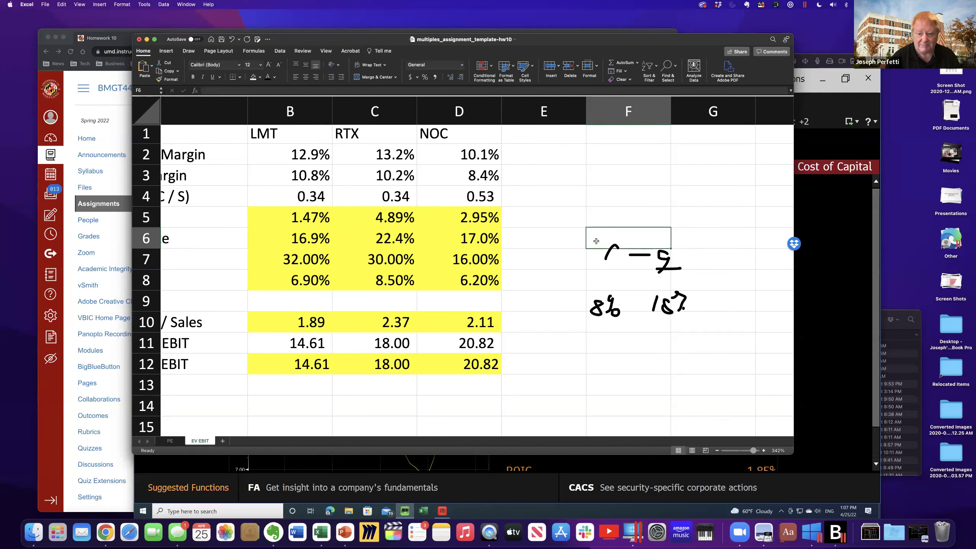
left_click(678, 357, "shift")
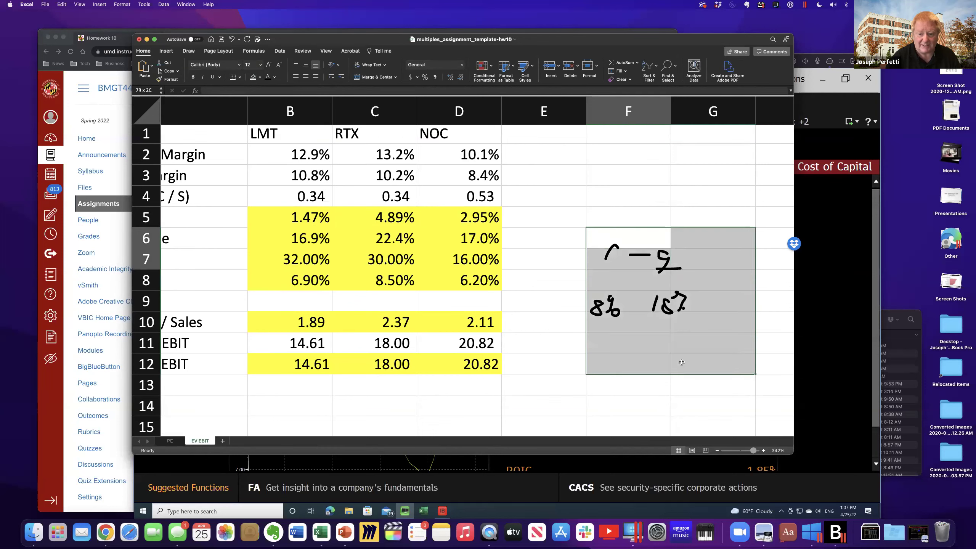
left_click(666, 303)
left_click_drag(667, 304, 604, 306)
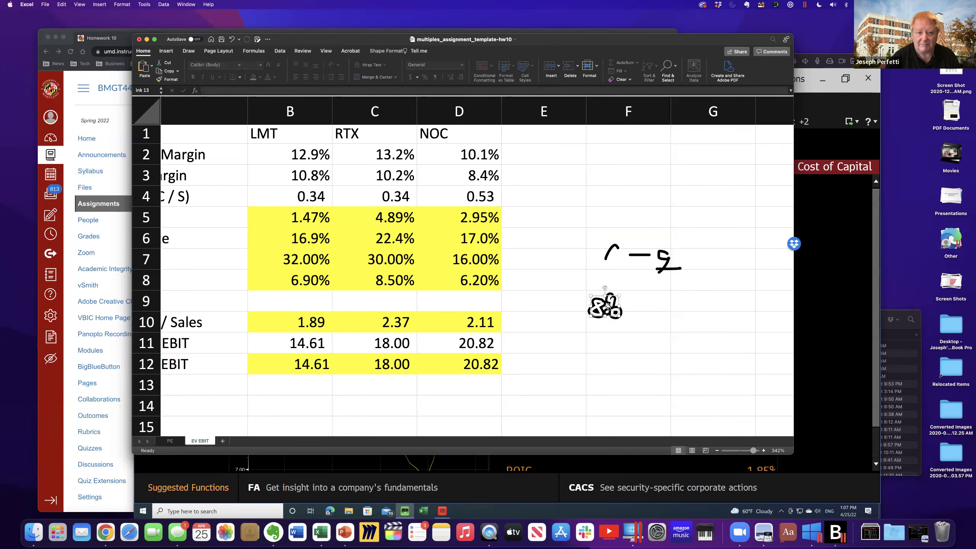
key("Delete")
left_click(613, 258)
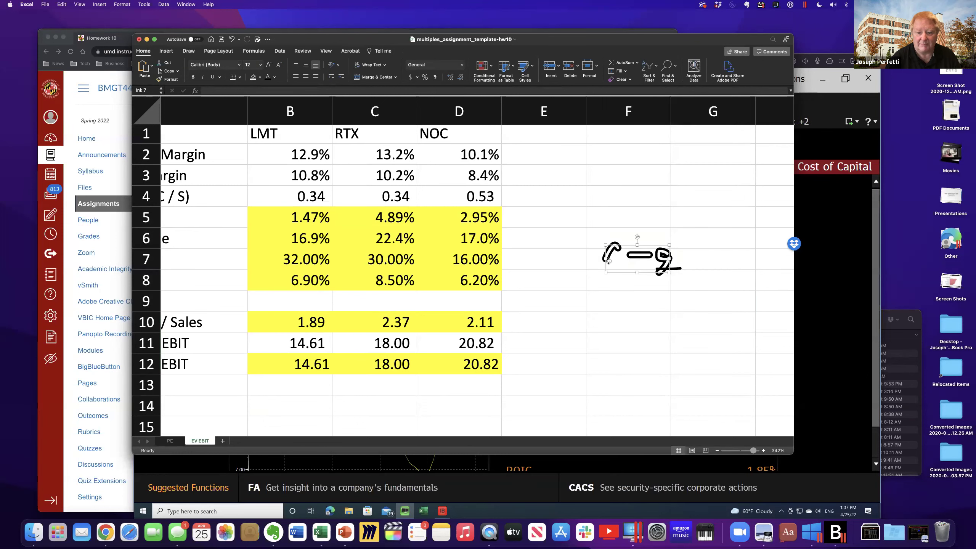
key("Delete")
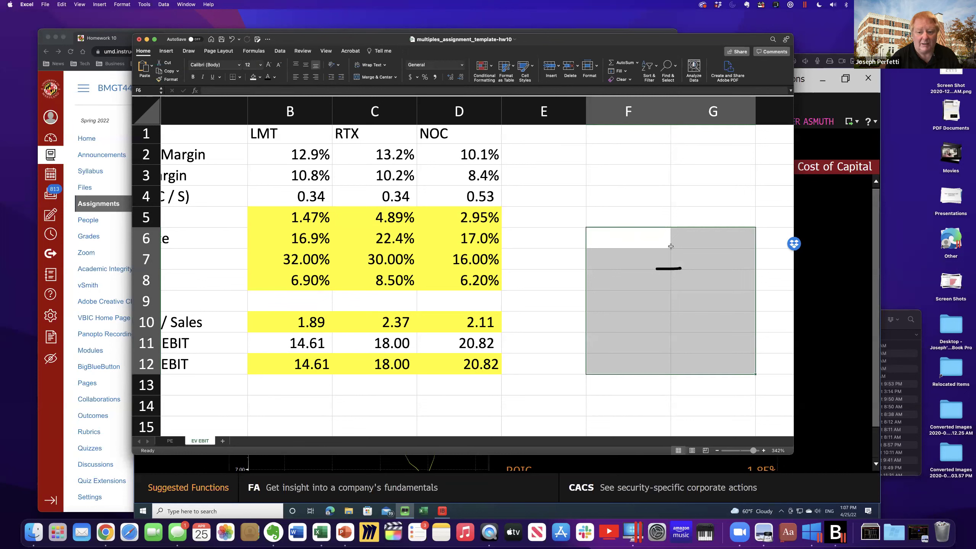
left_click(672, 268)
key("Delete")
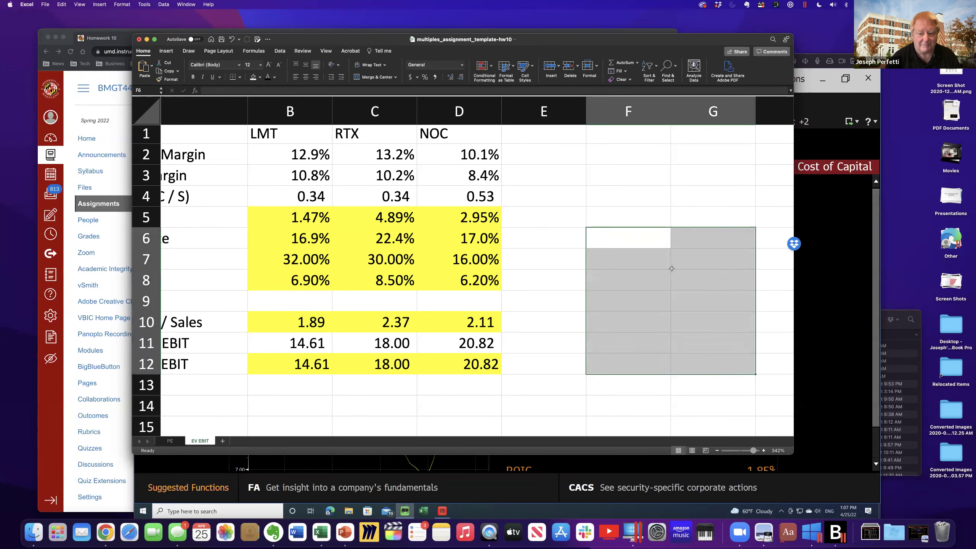
left_click(221, 39)
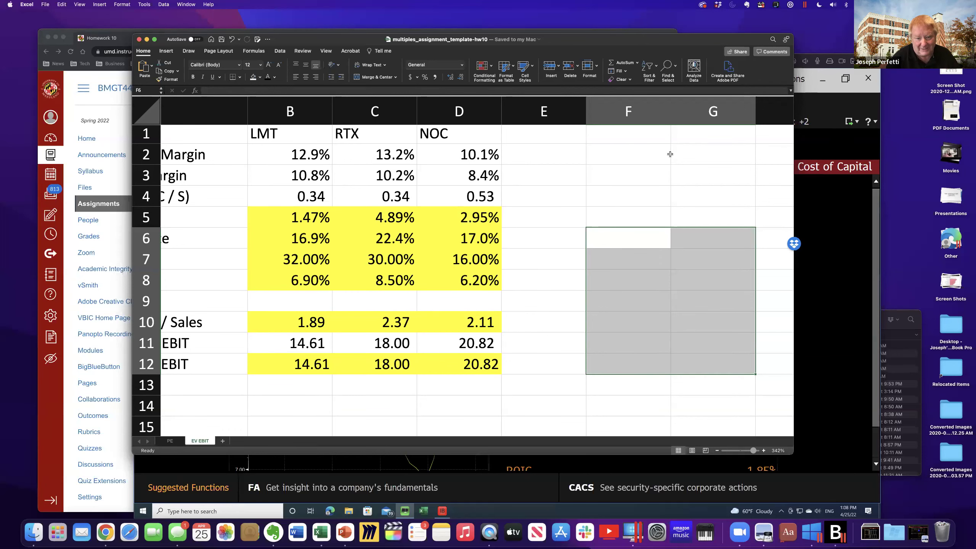
Step: Switch to the Bloomberg terminal, load UAL US Equity and open its EEO consensus overview
left_click(828, 242)
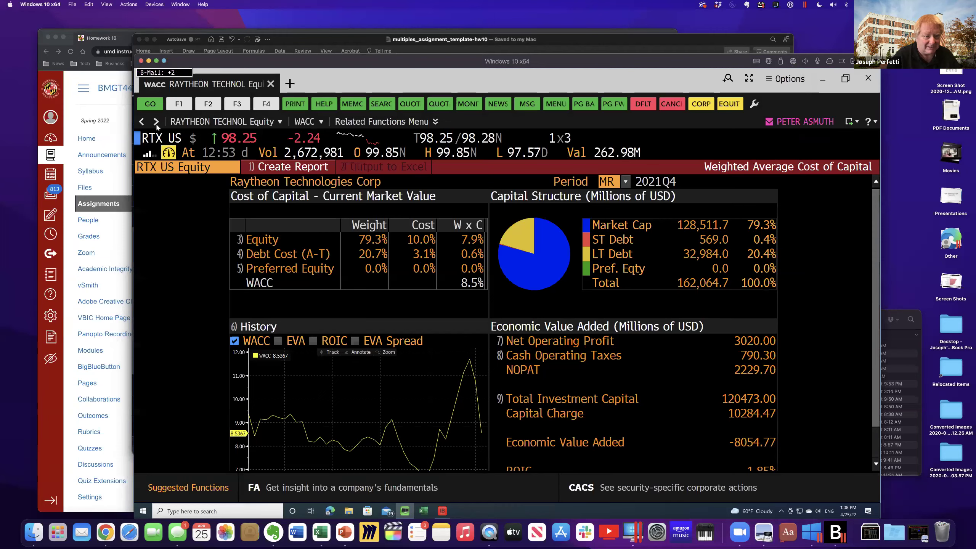
type("UAL")
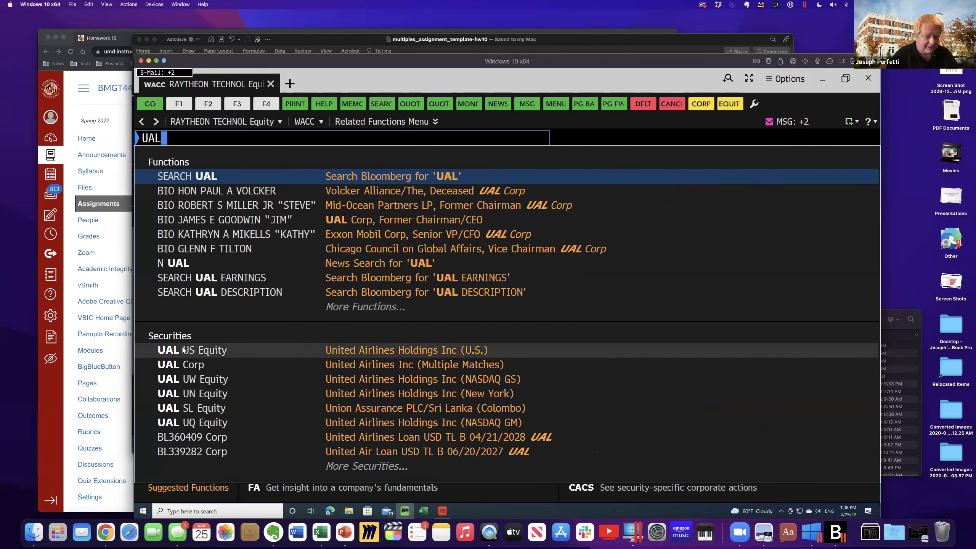
left_click(182, 348)
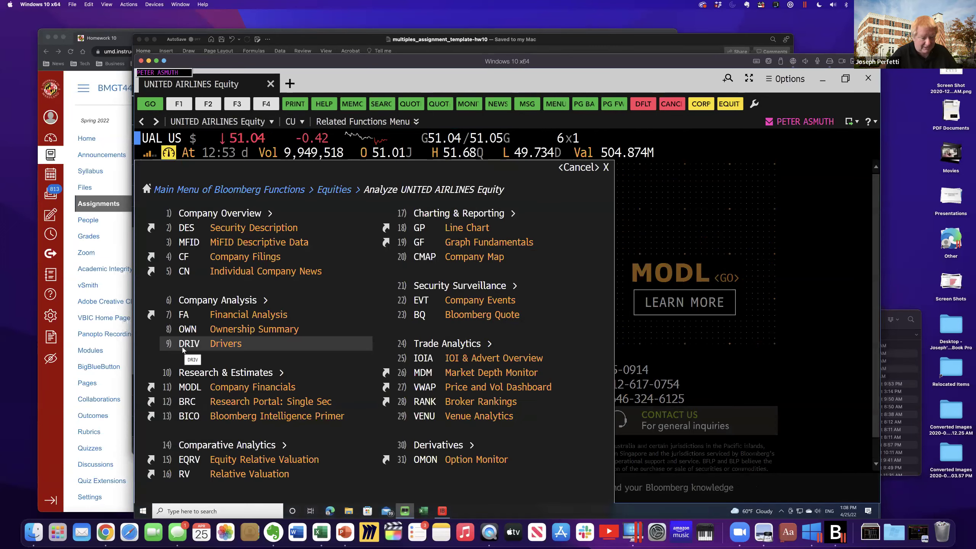
type("EEO")
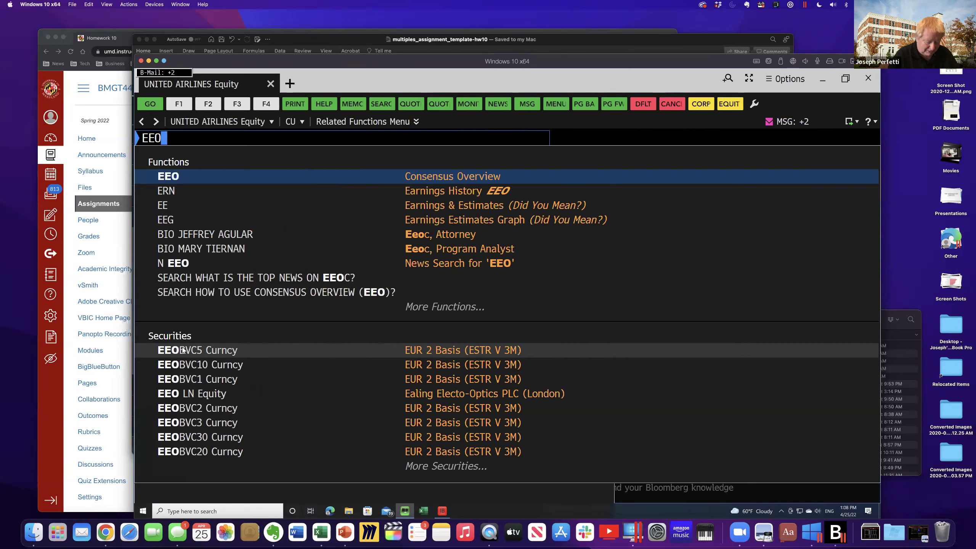
key("Return")
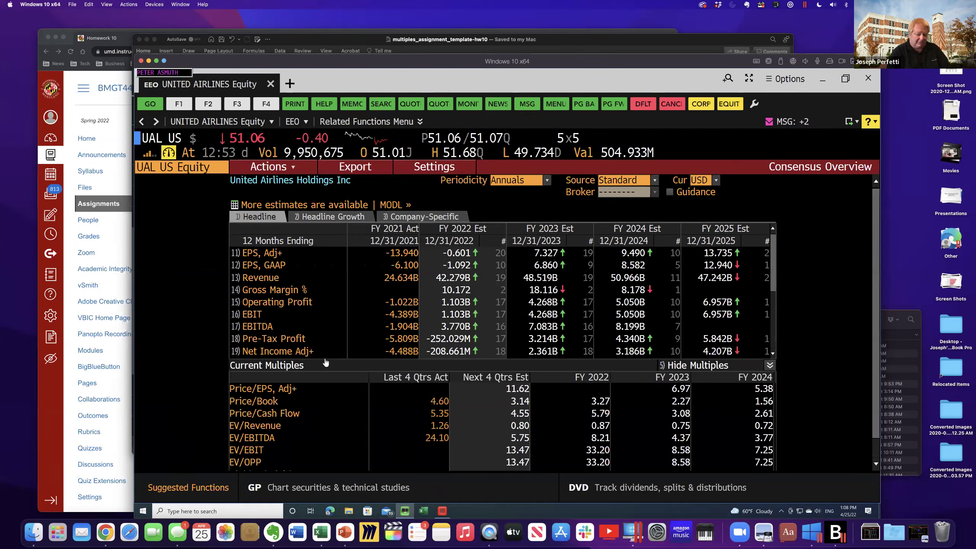
Step: Hide the current multiples and examine United Airlines' estimates down to Return on Equity and Free Cash Flow
left_click(768, 366)
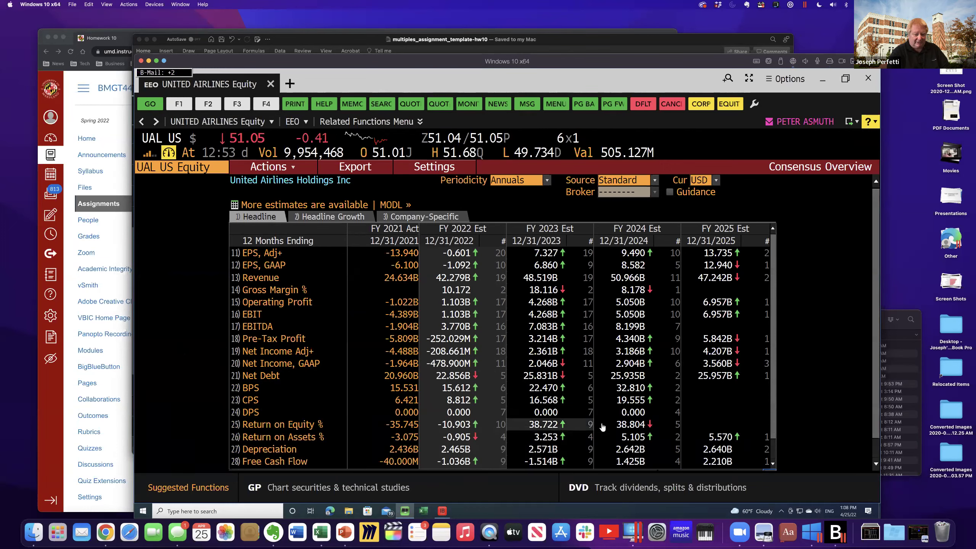
mouse_move(645, 425)
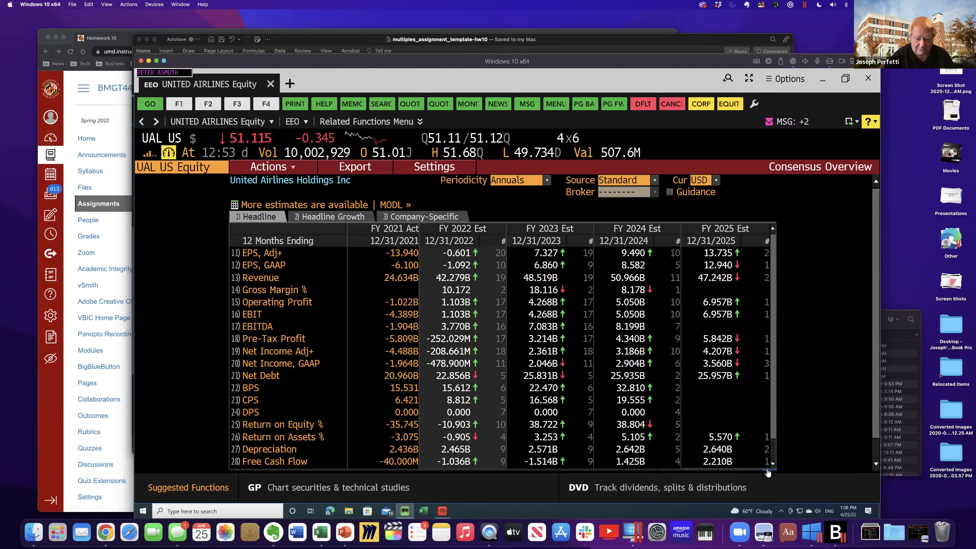
left_click(417, 258)
left_click(645, 448)
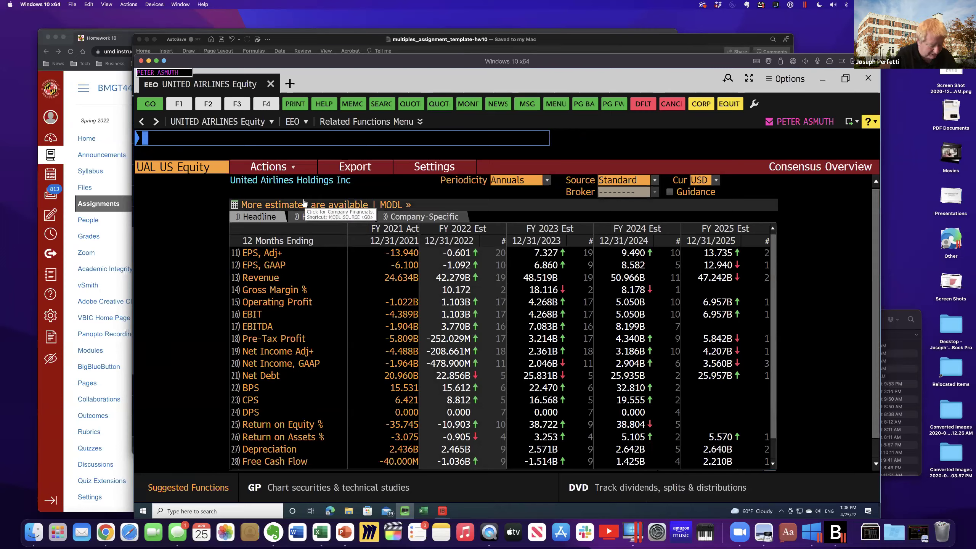
Step: Reload the EEO overview, shift its estimate periods back to FY 2019 through FY 2022, and hide the current multiples
type("EEO")
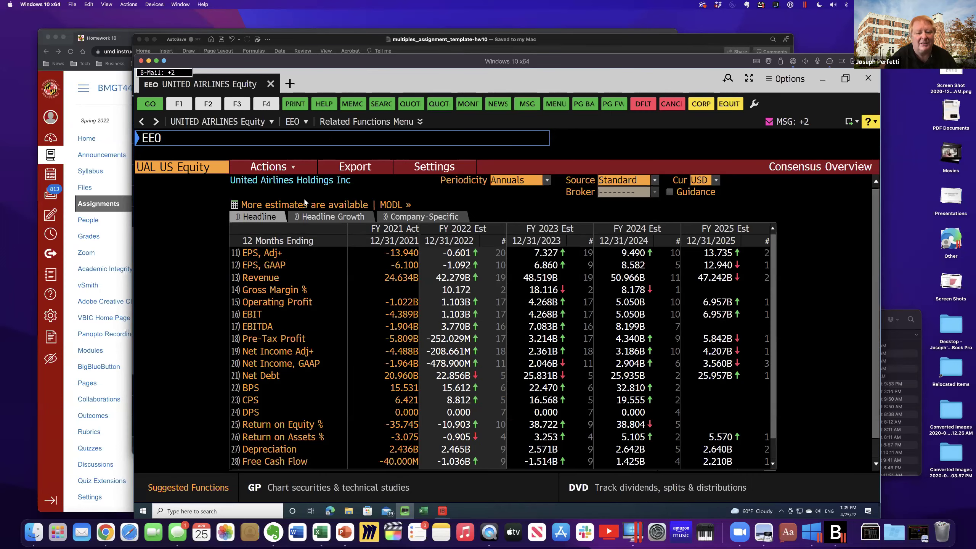
key("Return")
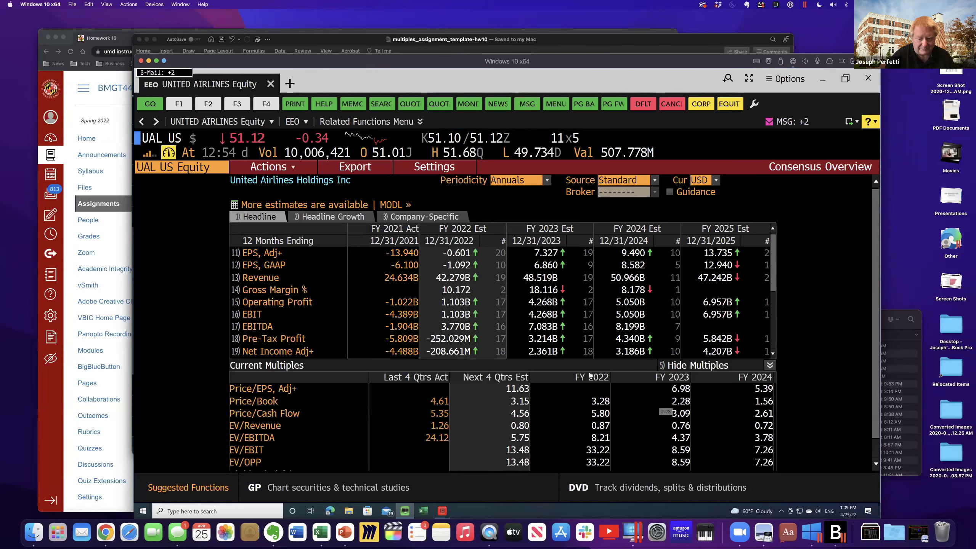
scroll(848, 432, "down", 1)
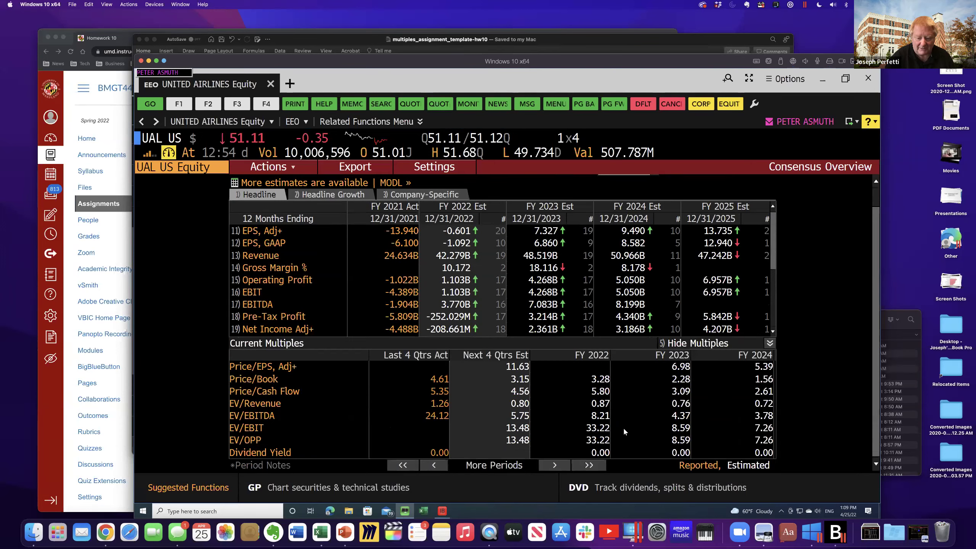
left_click(435, 465)
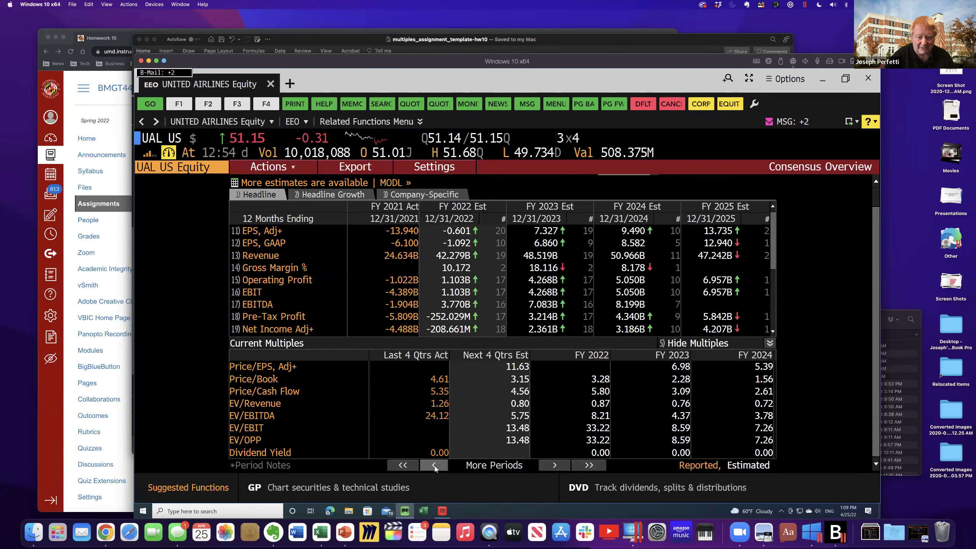
left_click(434, 466)
left_click(434, 465)
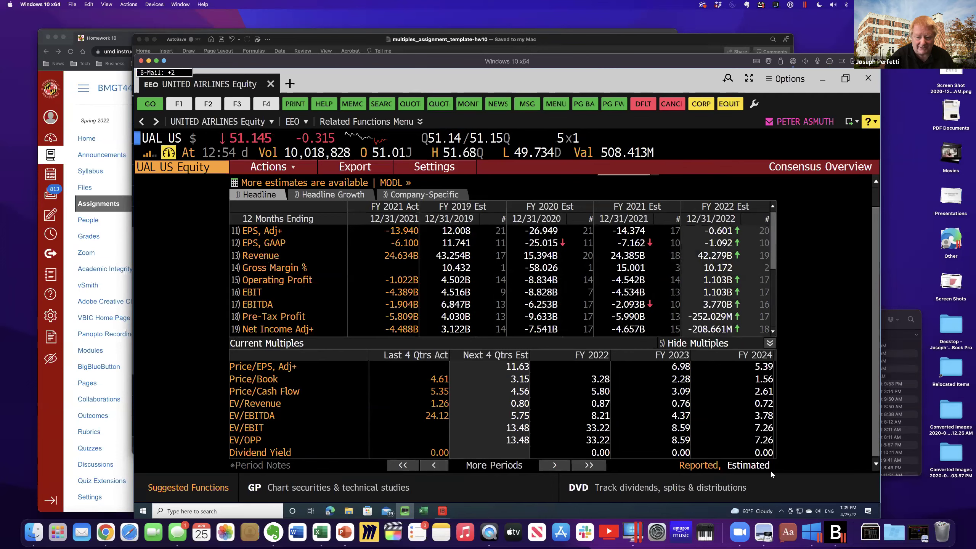
left_click(770, 344)
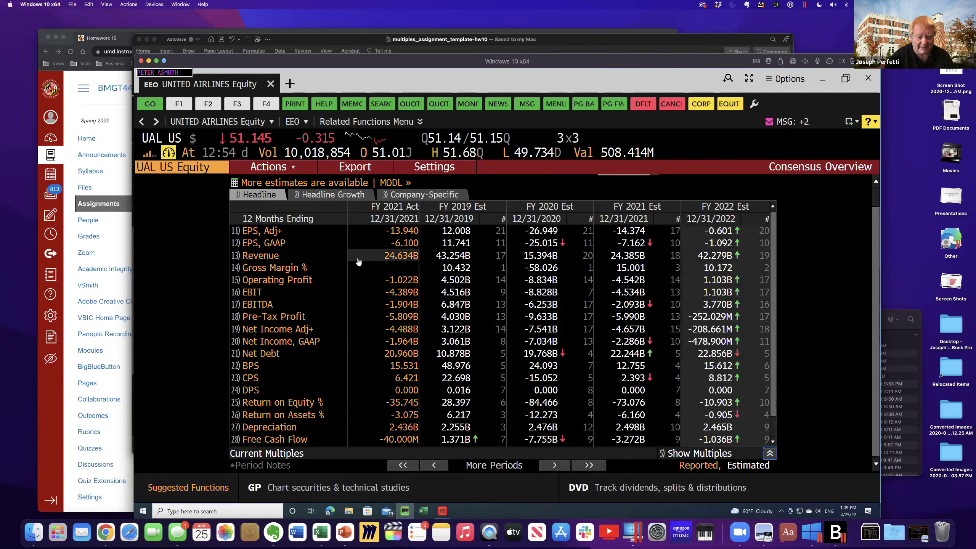
Step: Compare United Airlines' Revenue from FY 2019 to FY 2022 and examine its EPS, EBIT, EBITDA and Return on Equity estimates
mouse_move(467, 261)
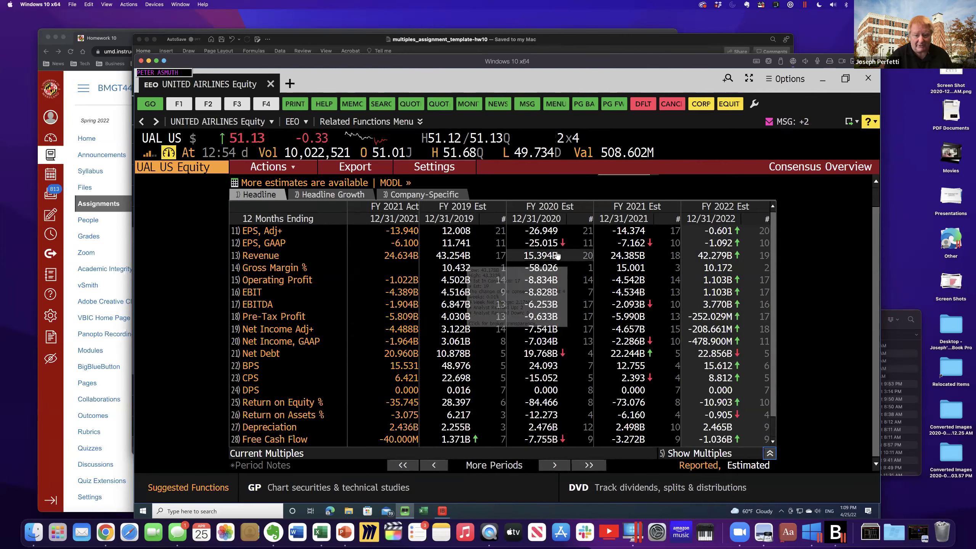
mouse_move(548, 261)
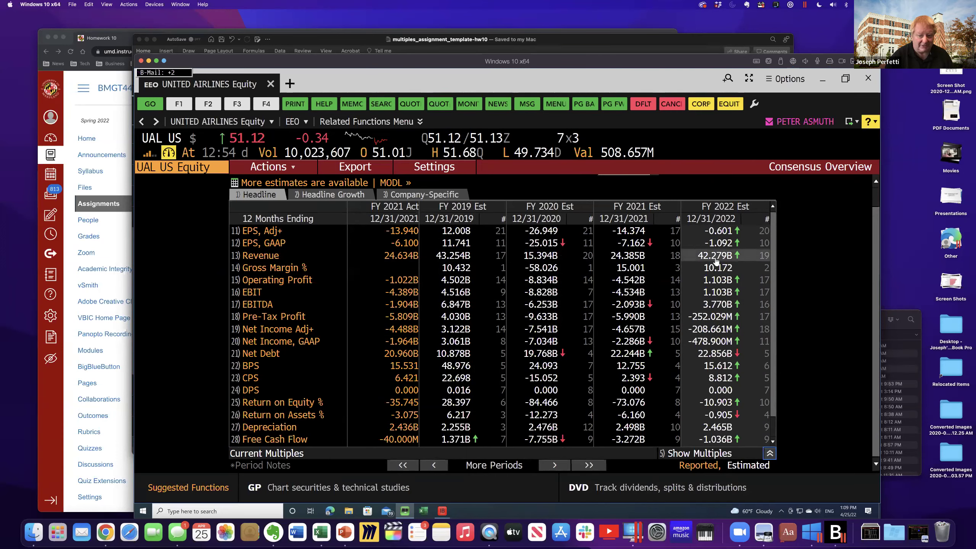
mouse_move(715, 260)
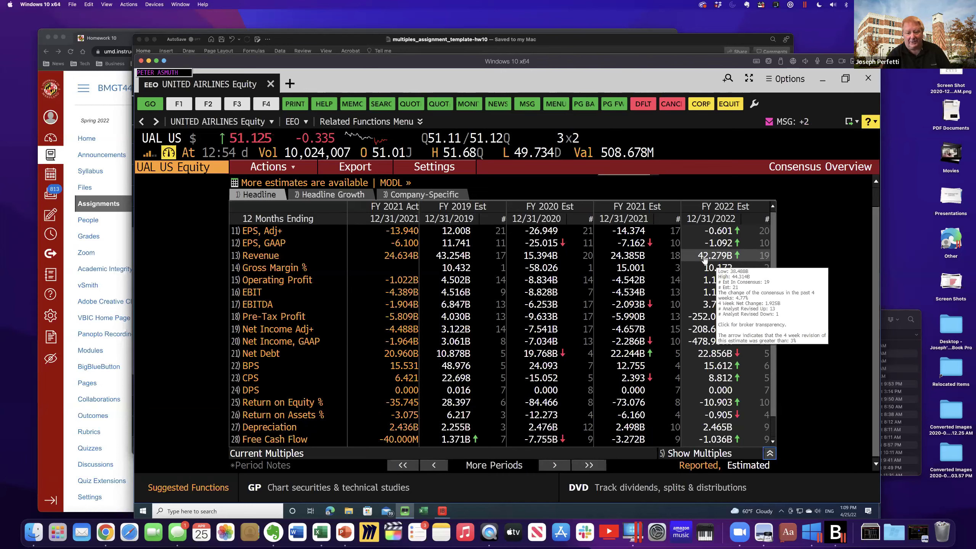
mouse_move(590, 256)
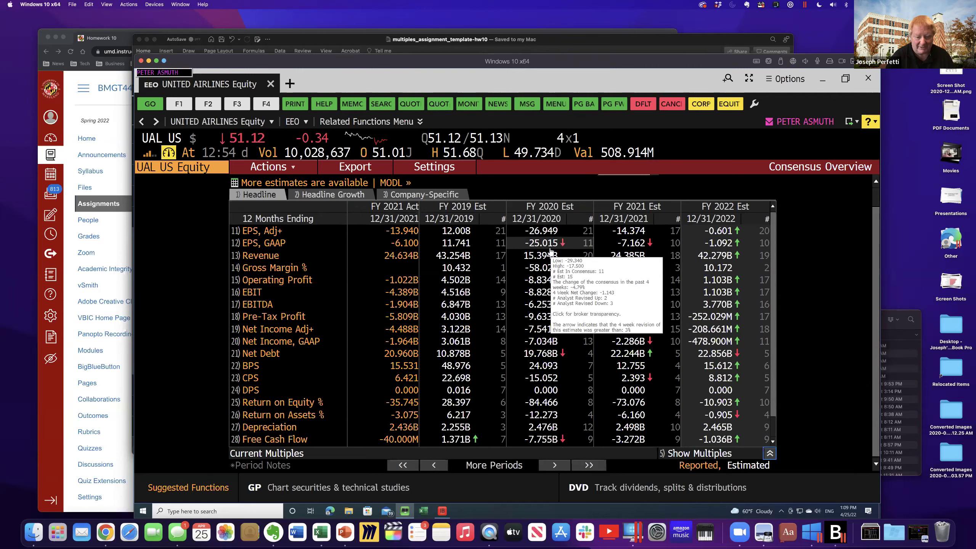
mouse_move(633, 404)
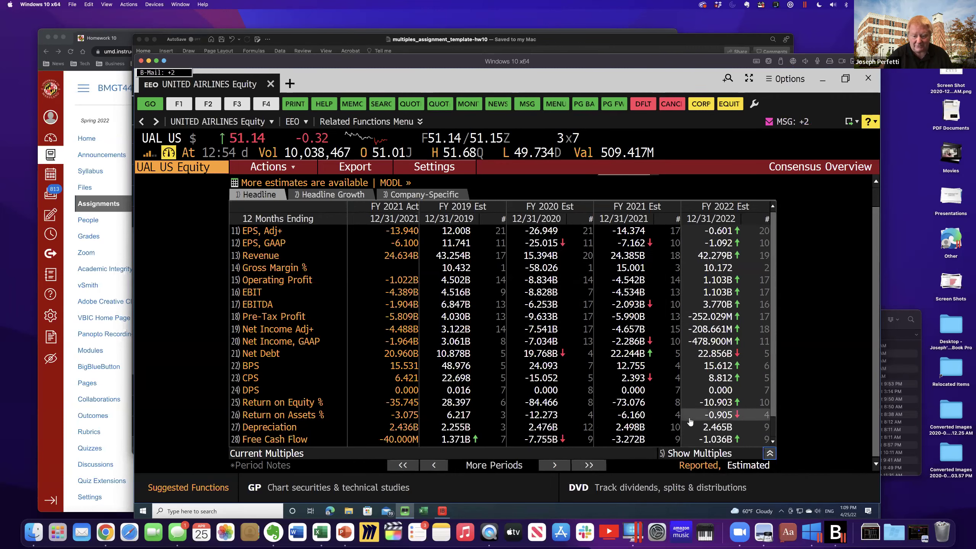
mouse_move(717, 297)
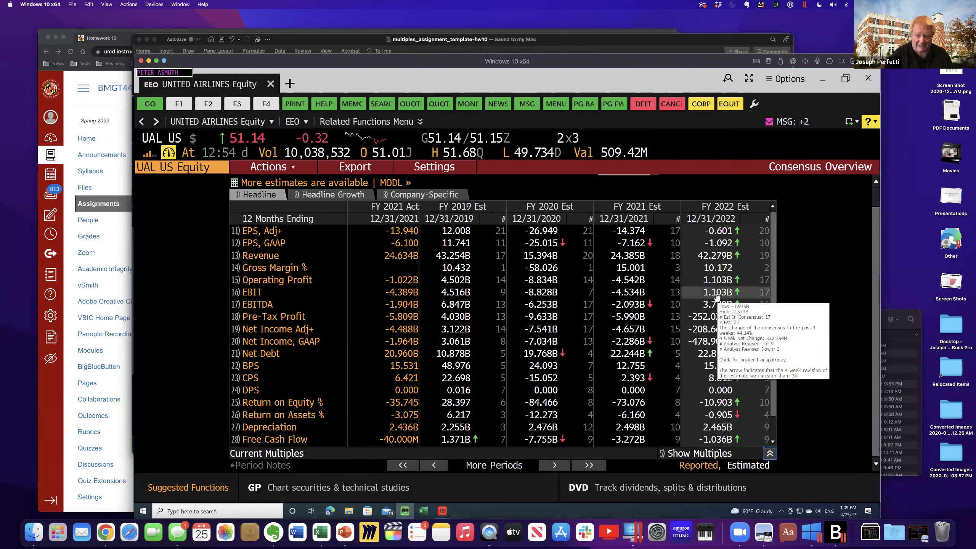
mouse_move(695, 412)
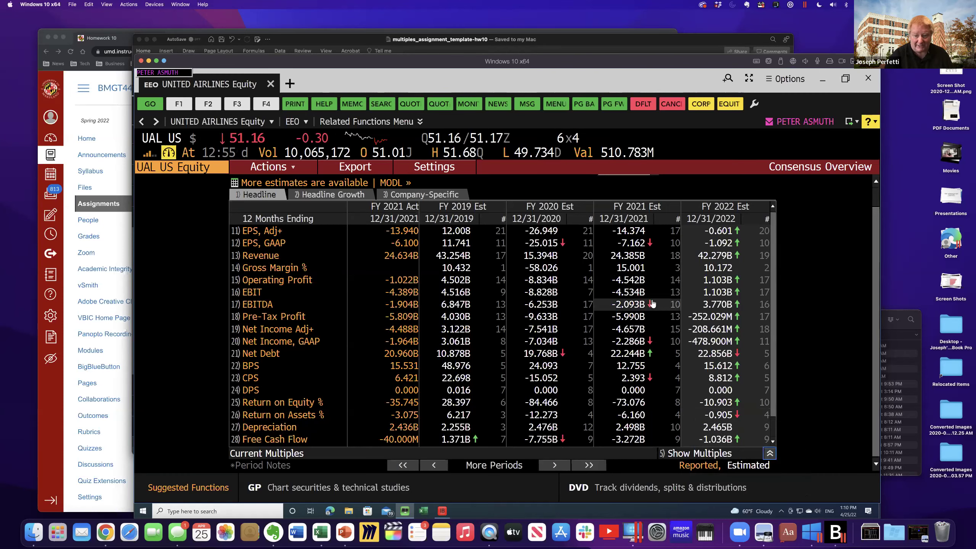
mouse_move(652, 304)
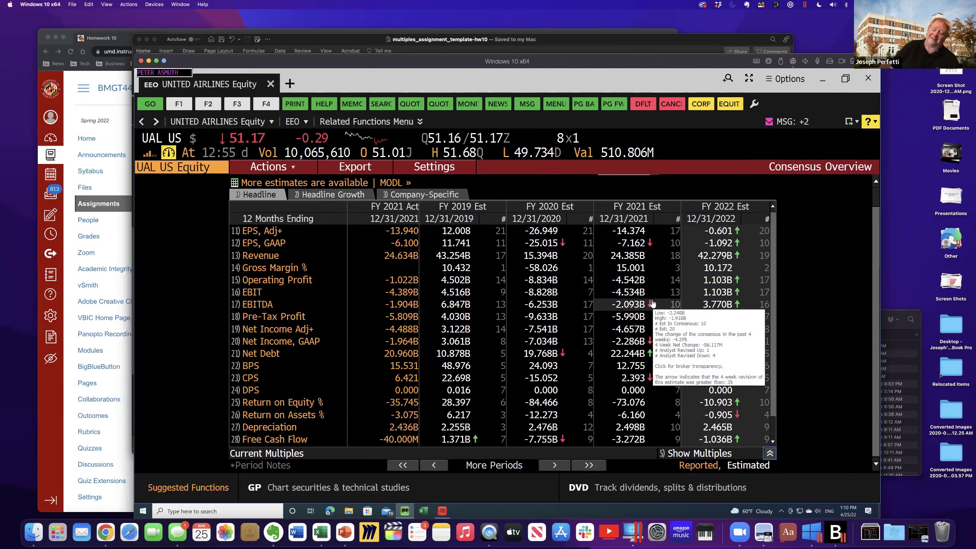